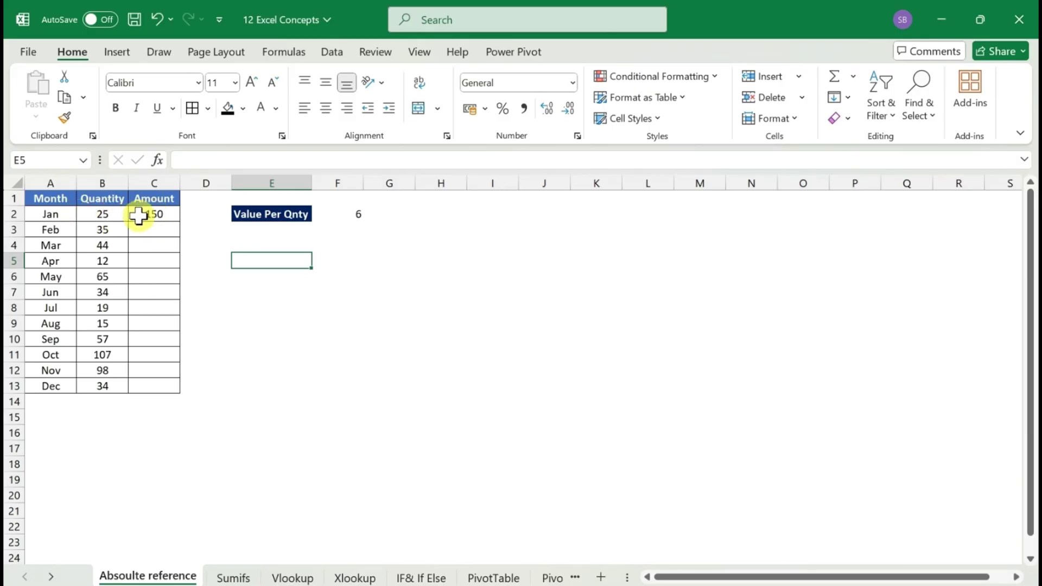
Inspect the formula behind the Value Per Qnty figure in F2.
click(351, 216)
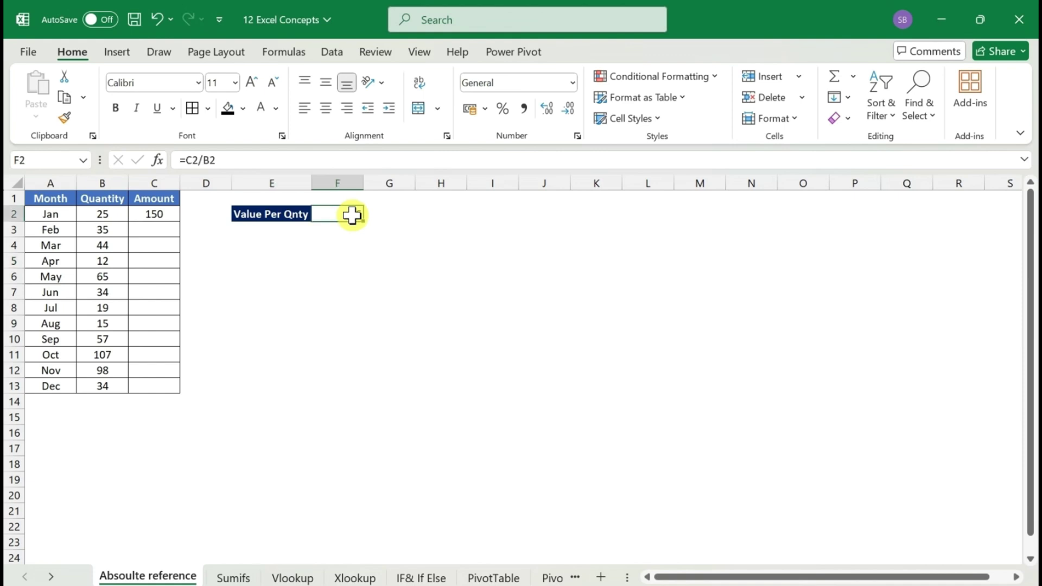
double_click(352, 215)
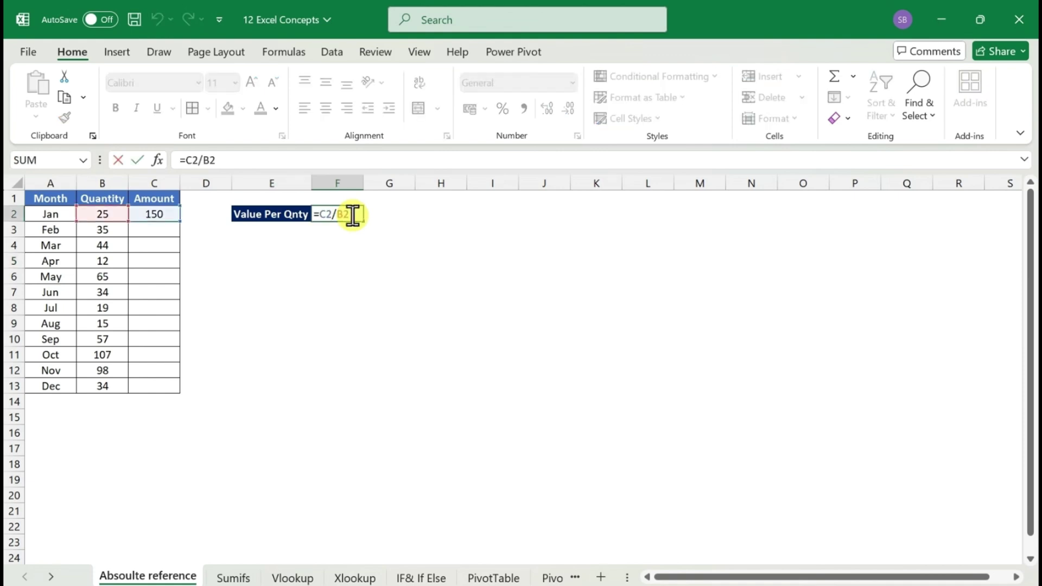
key(Return)
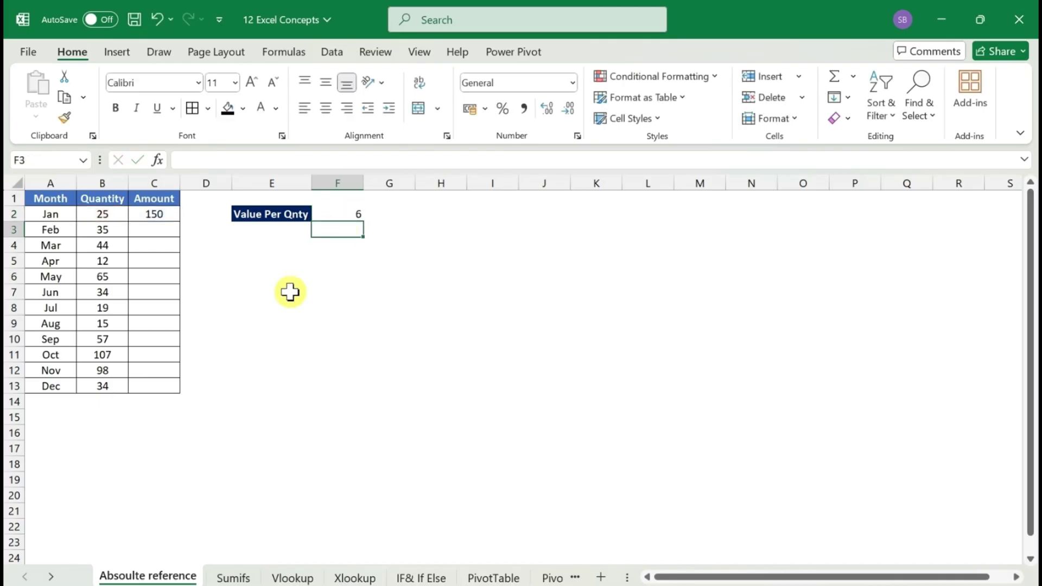
Calculate February's amount in C3 with the formula =B3*F2.
key(Left)
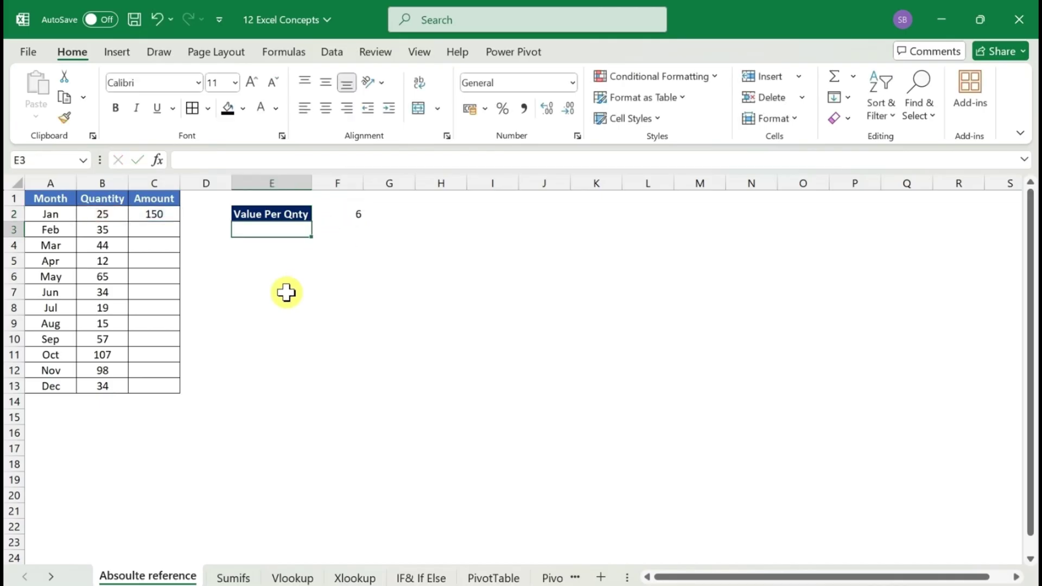
key(Left)
key(Left)
key(Right)
key(Right)
key(Left)
key(Left)
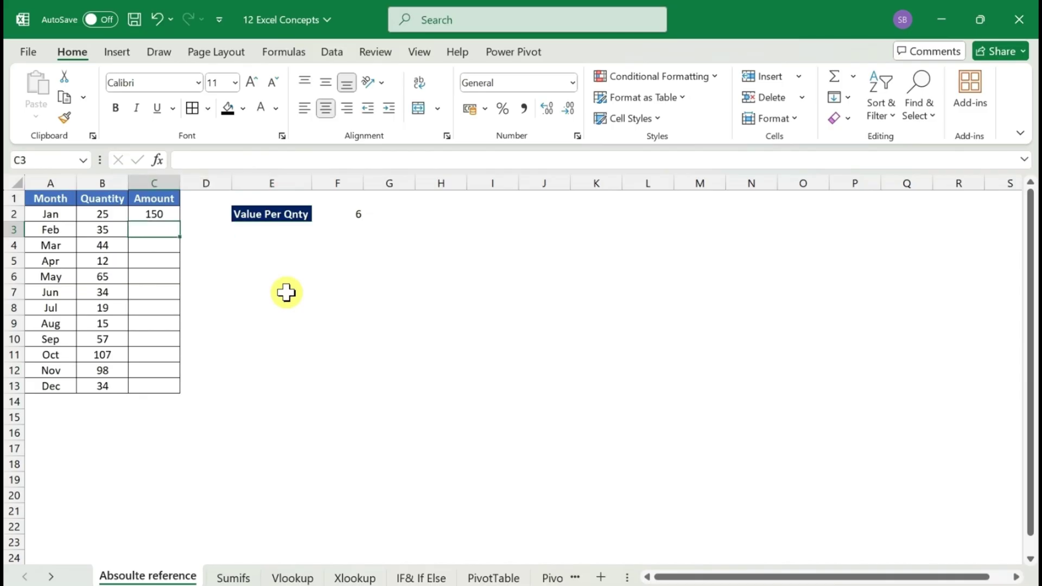
text(=)
key(Left)
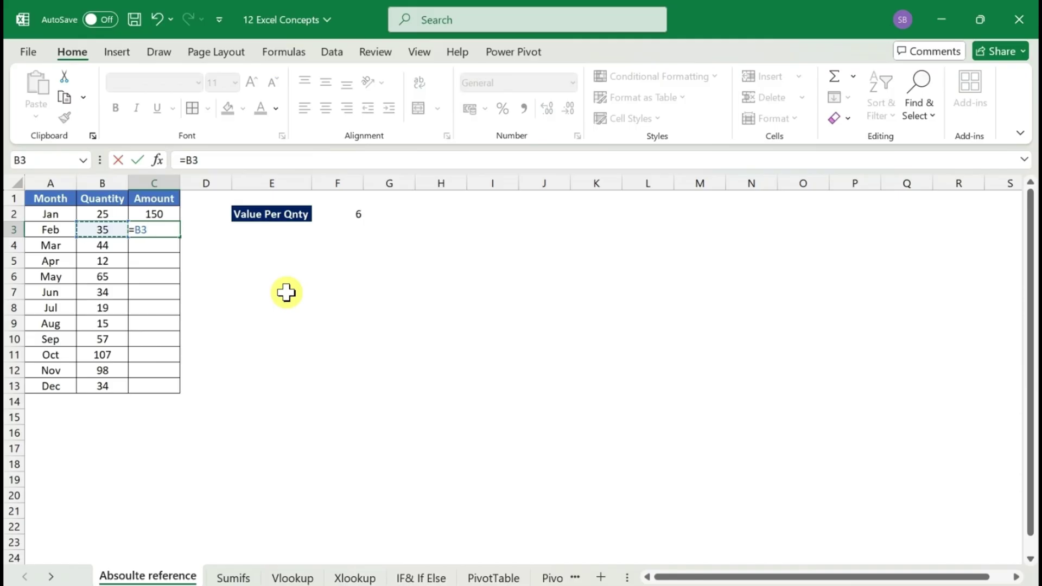
text(*)
key(Right)
key(Right)
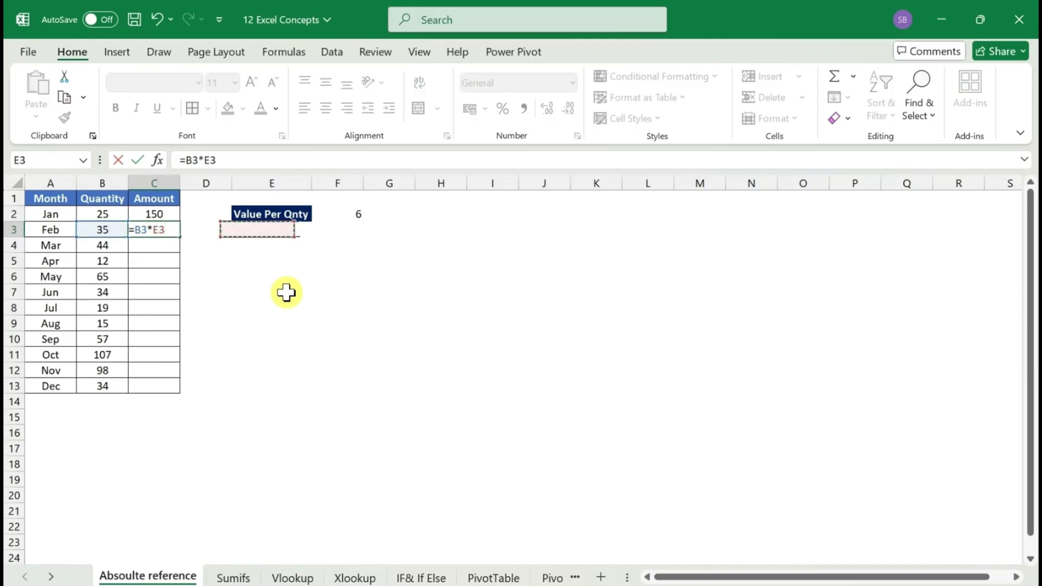
key(Right)
key(Up)
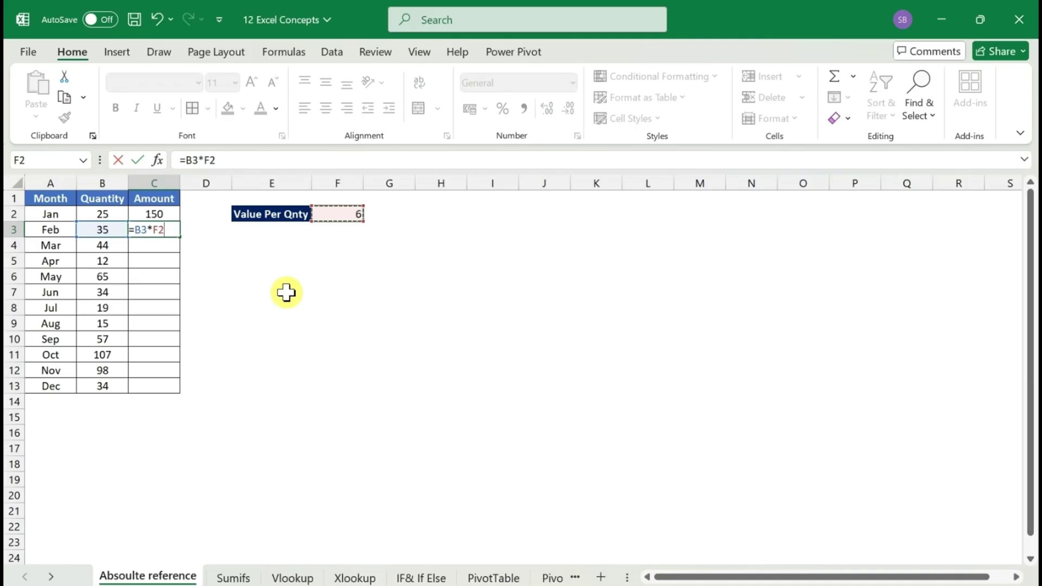
key(Return)
key(Up)
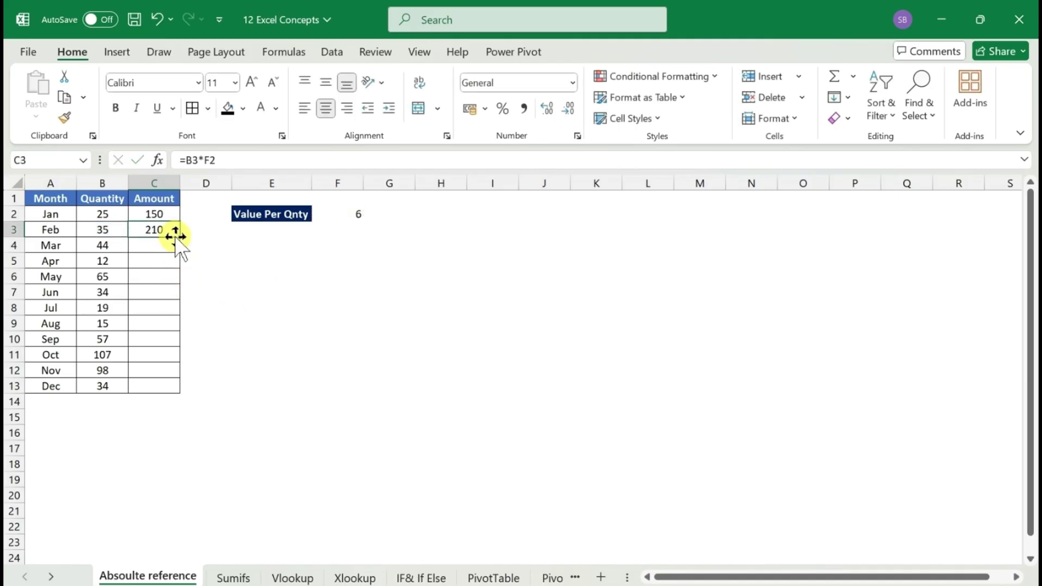
Copy the February amount formula from C3 down to December in C13 and check the formula in C4.
key(ctrl+c)
key(Down)
key(shift+Down)
key(shift+Down)
key(shift+Down)
key(shift+Down)
key(shift+Down)
key(shift+Down)
key(shift+Down)
key(shift+Down)
key(shift+Down)
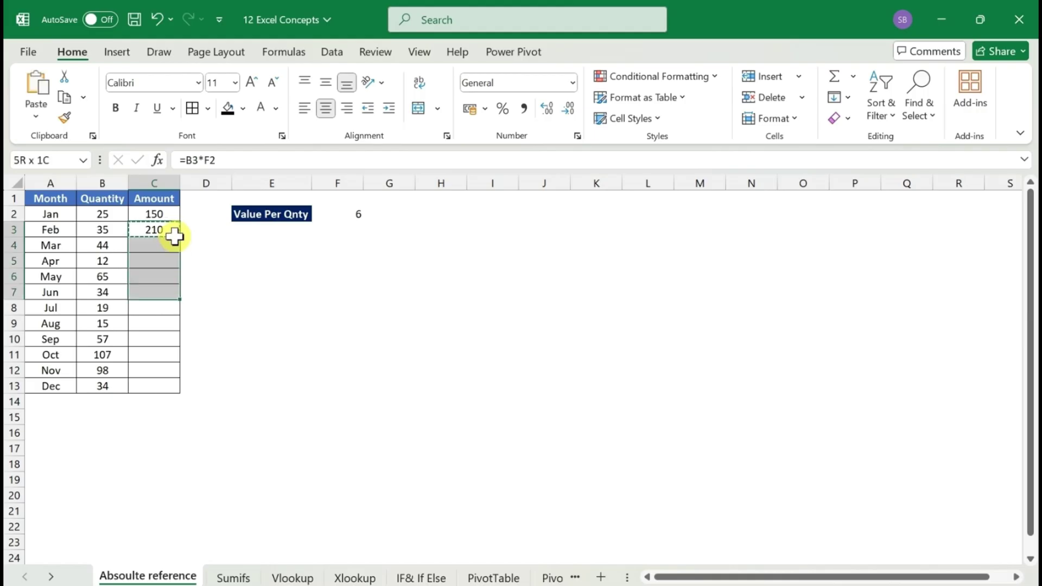
key(ctrl+v)
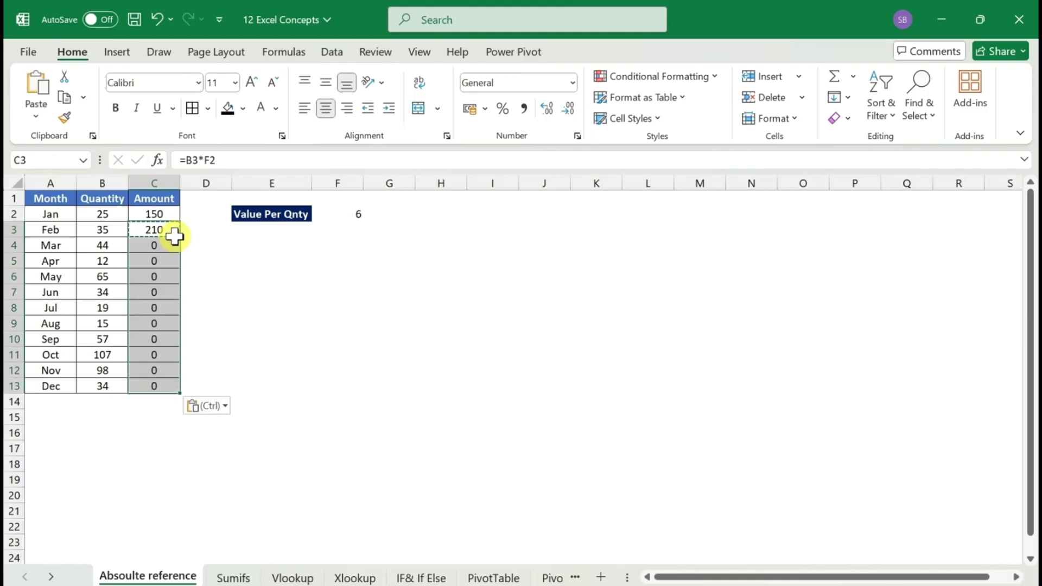
click(159, 246)
key(Escape)
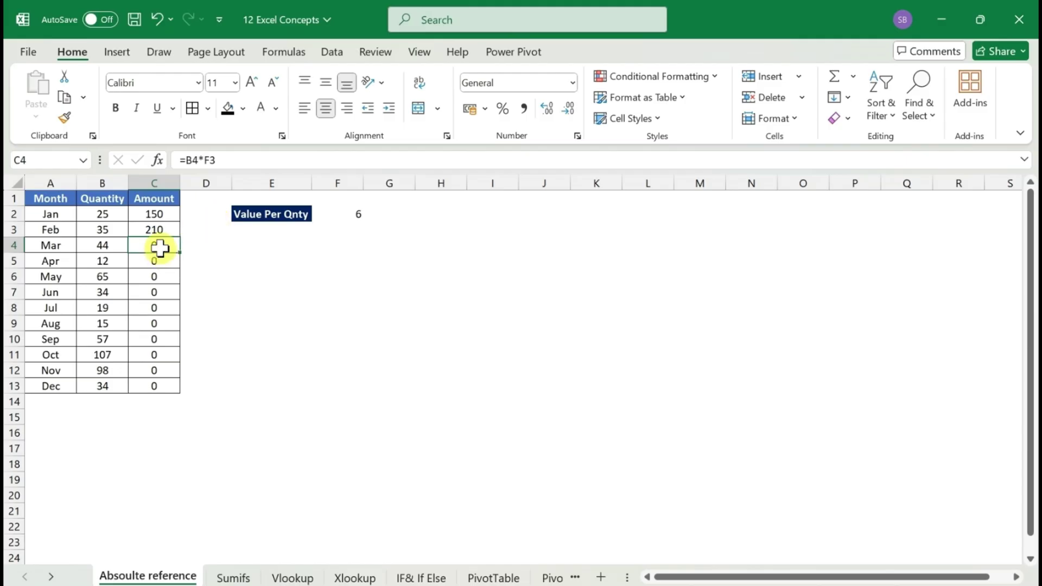
Make the F2 reference absolute in February's amount formula so that C3 contains =B3*$F$2.
click(155, 228)
key(F2)
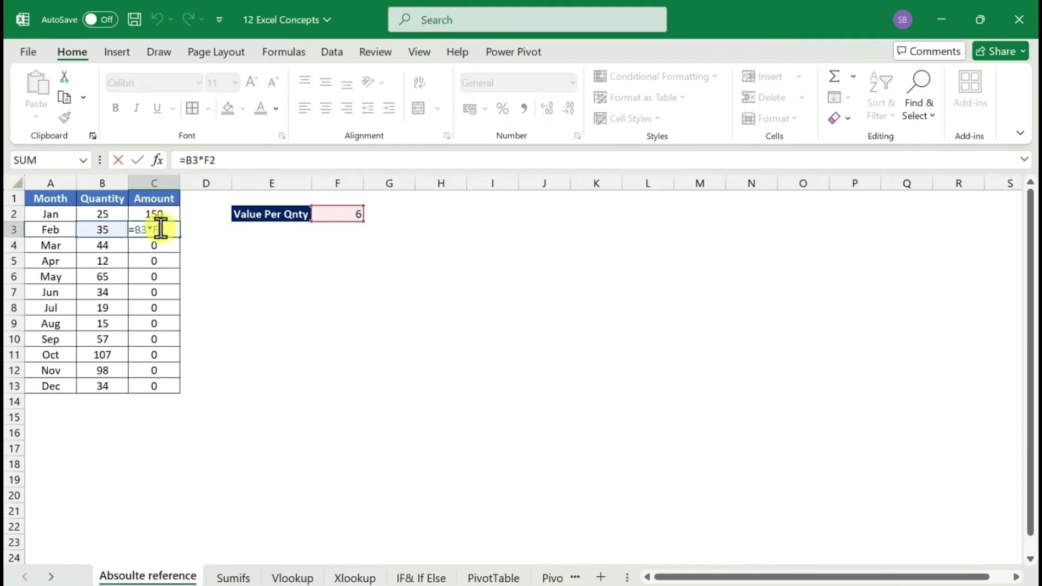
click(211, 162)
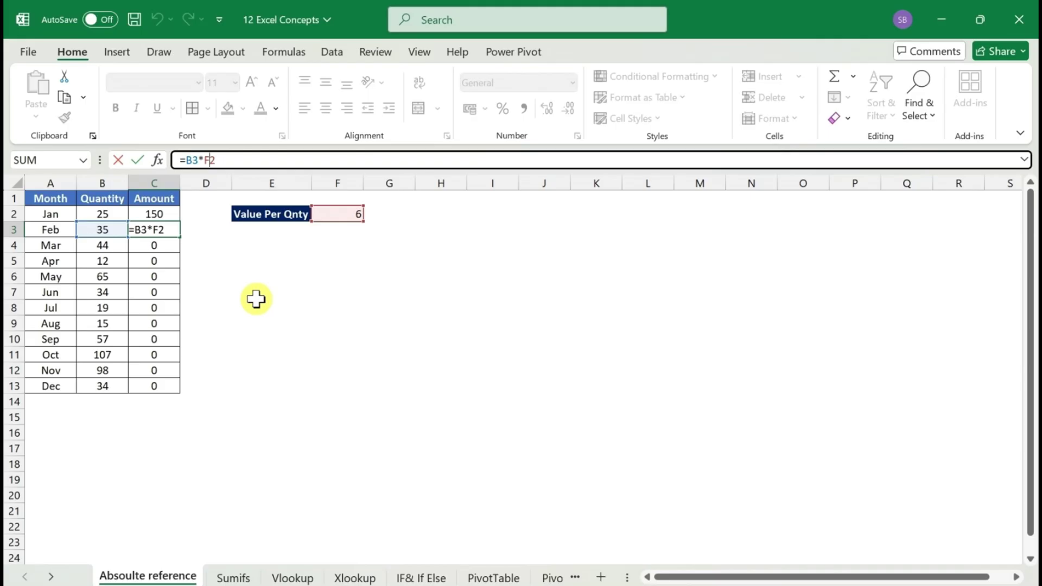
key(F4)
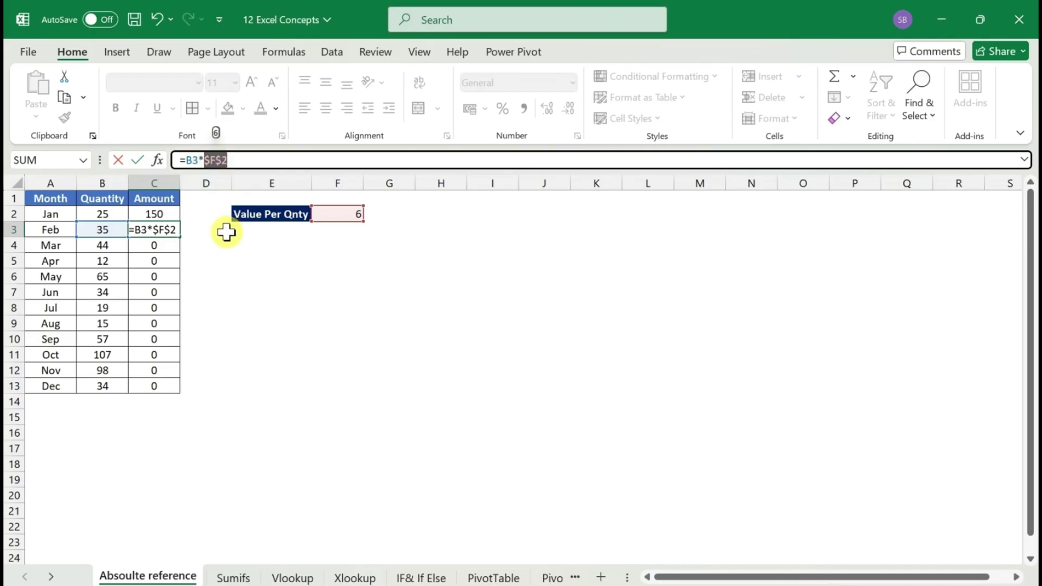
key(Return)
key(Up)
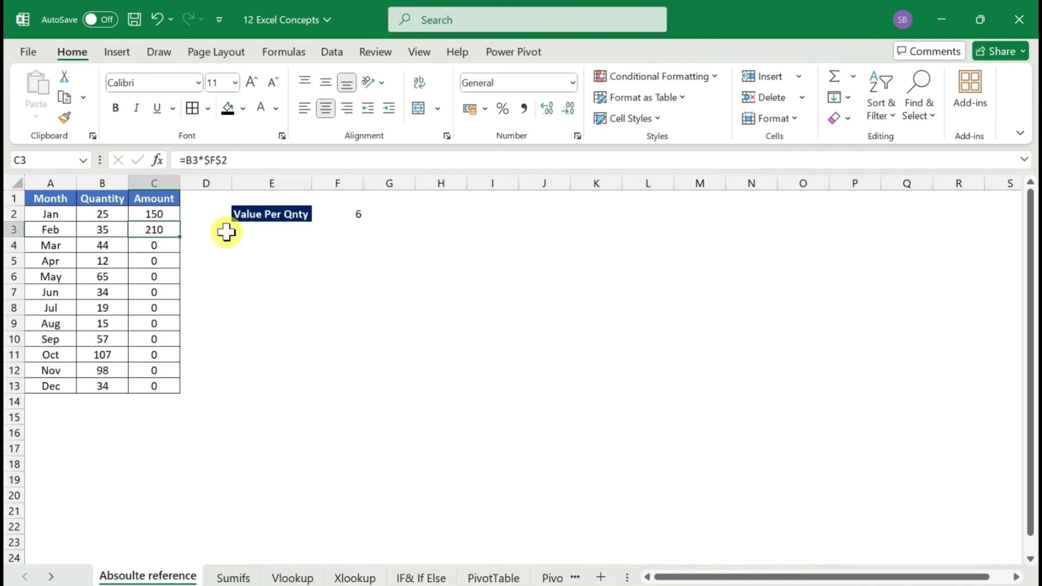
Copy the formula in C3 down the Amount column to C13 and check December's formula.
key(ctrl+c)
key(shift+Down)
key(shift+Down)
key(shift+Down)
key(shift+Down)
key(shift+Down)
key(shift+Down)
key(shift+Down)
key(shift+Down)
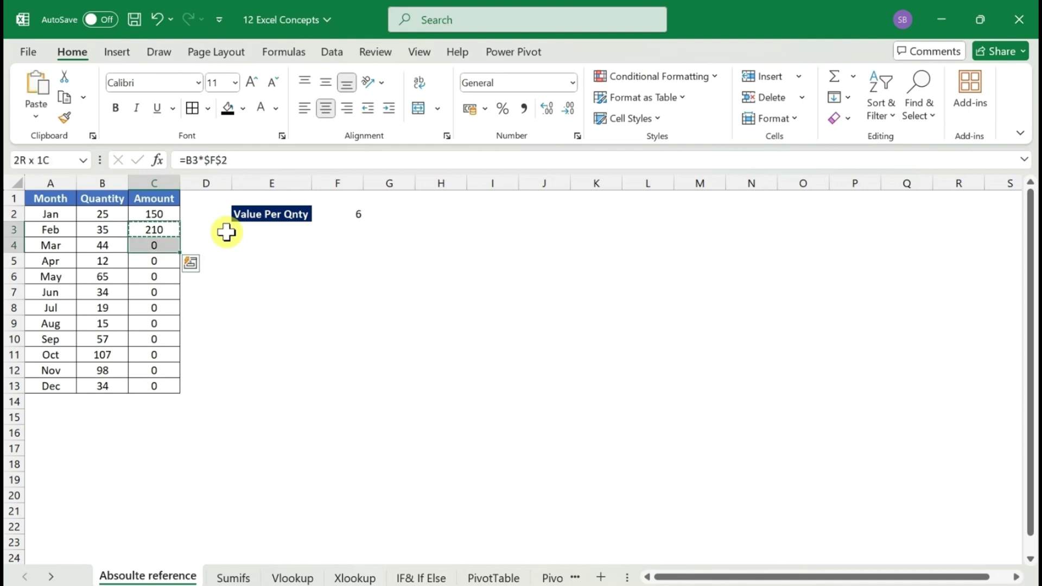
key(shift+Down)
key(shift+Down)
key(ctrl+v)
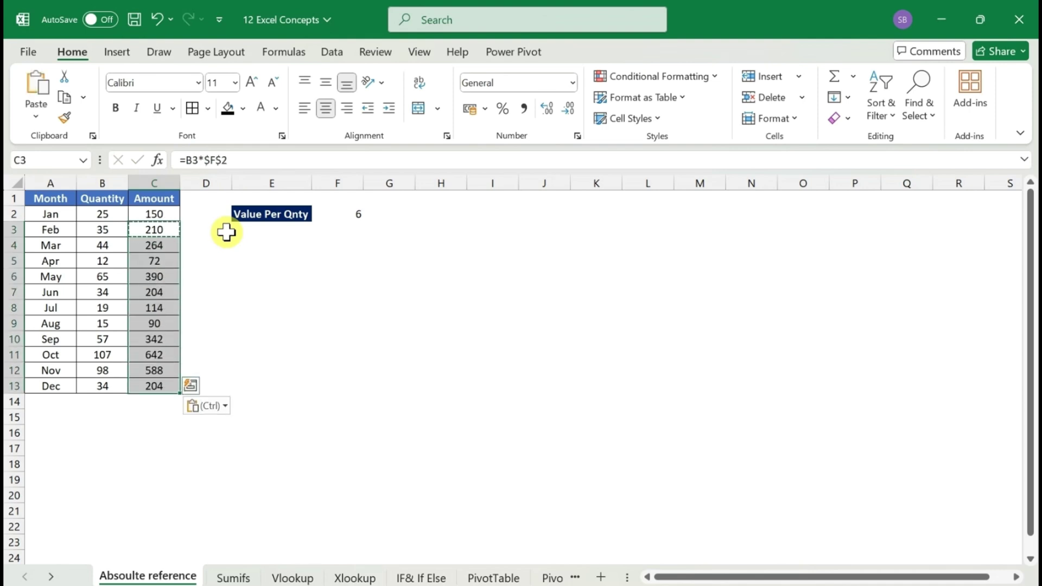
key(Escape)
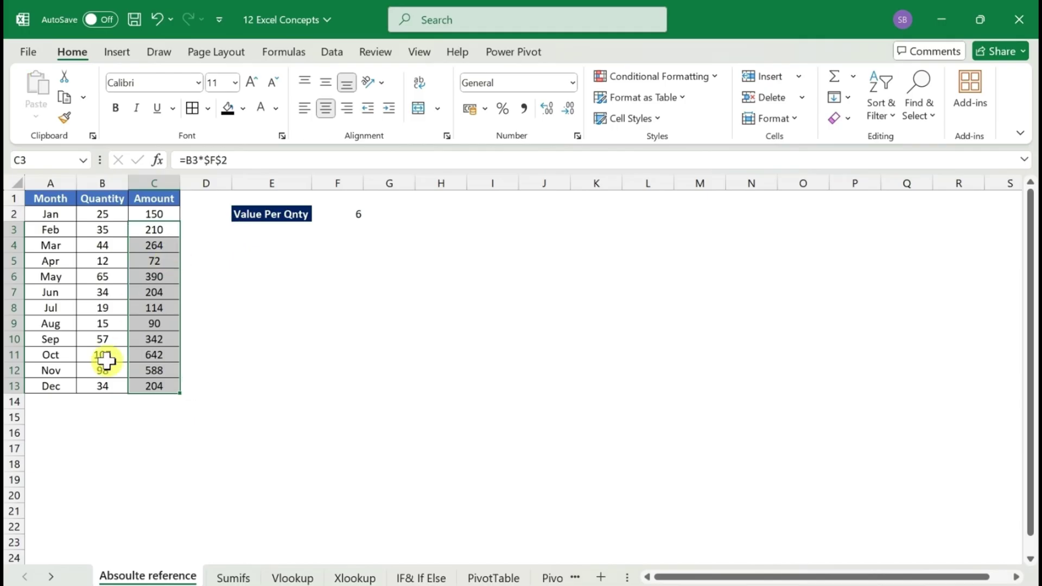
double_click(153, 386)
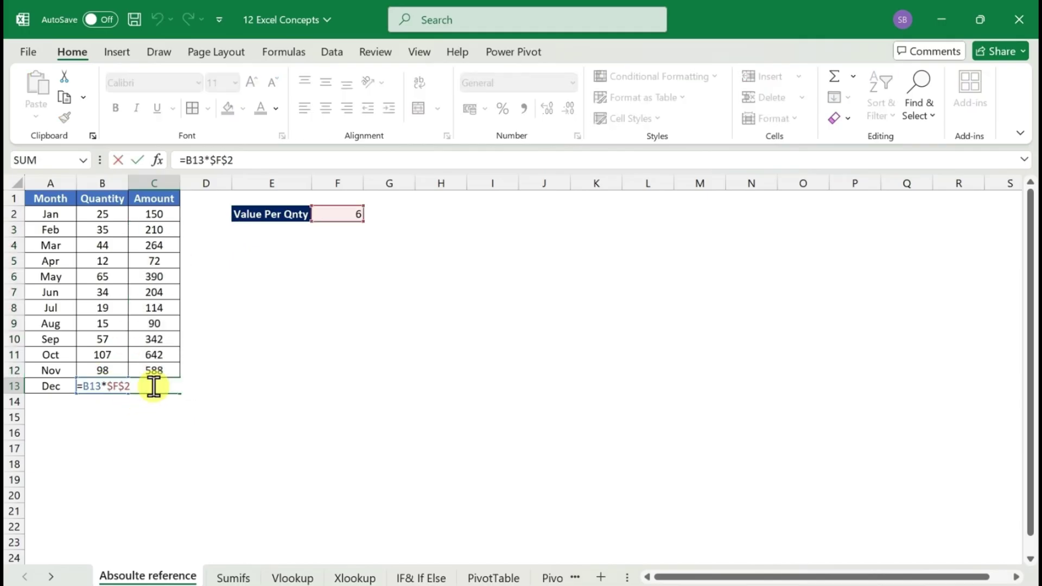
key(Escape)
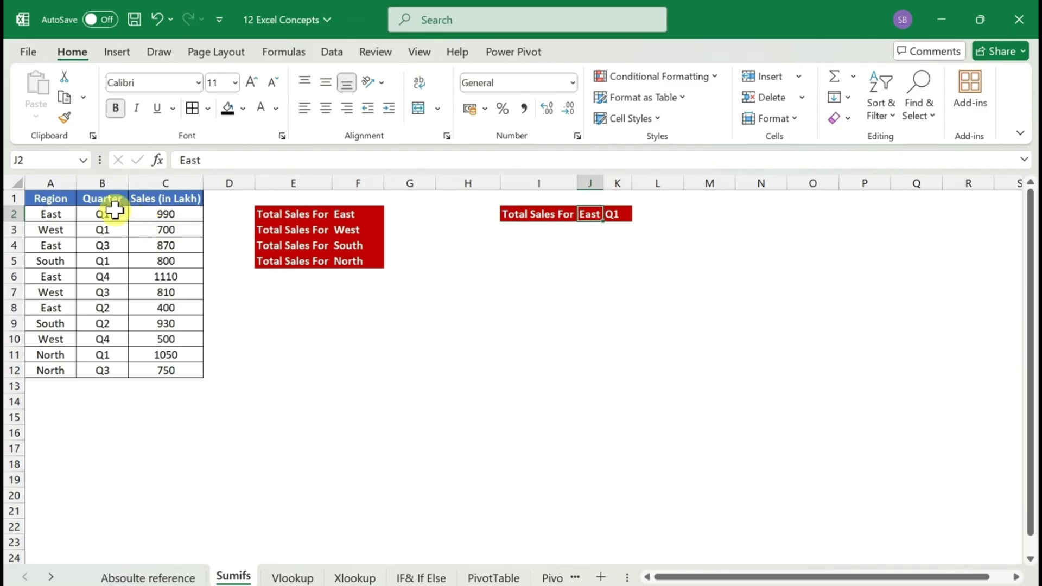
Start a SUMIFS formula in G2 for East's total sales with the absolute sum range $C$2:$C$12.
click(409, 216)
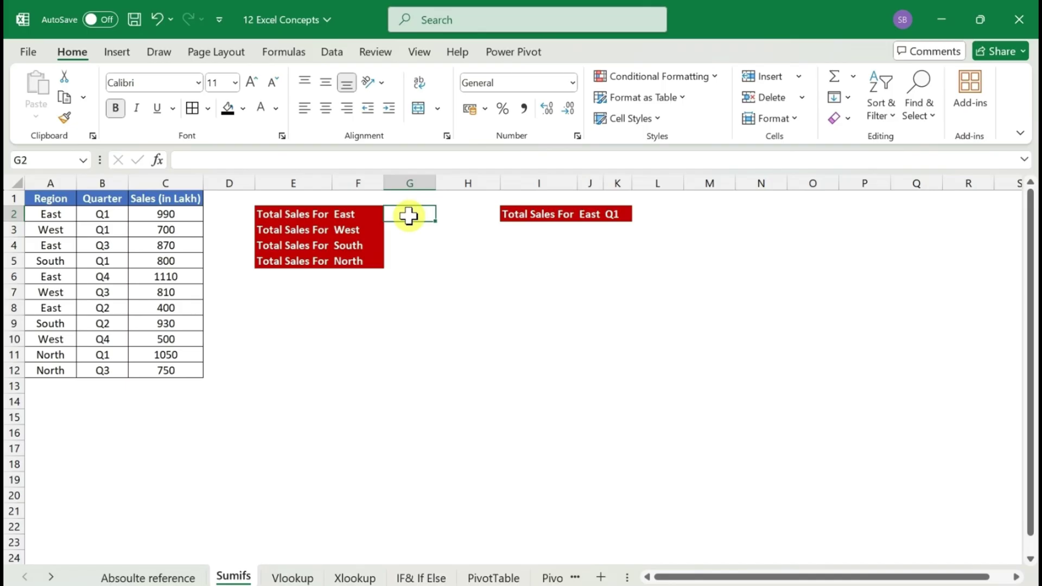
text(=)
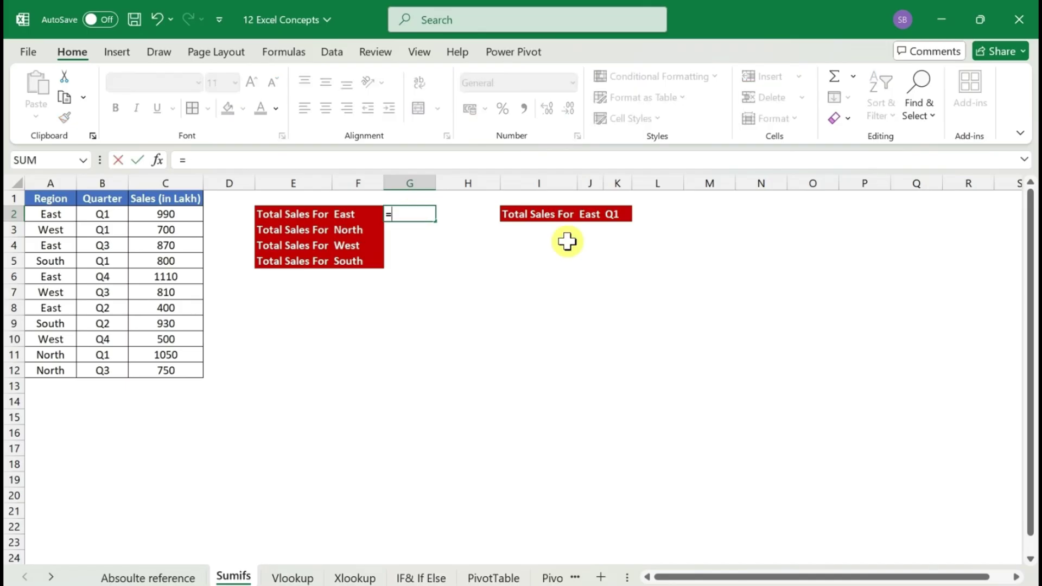
text(sumif)
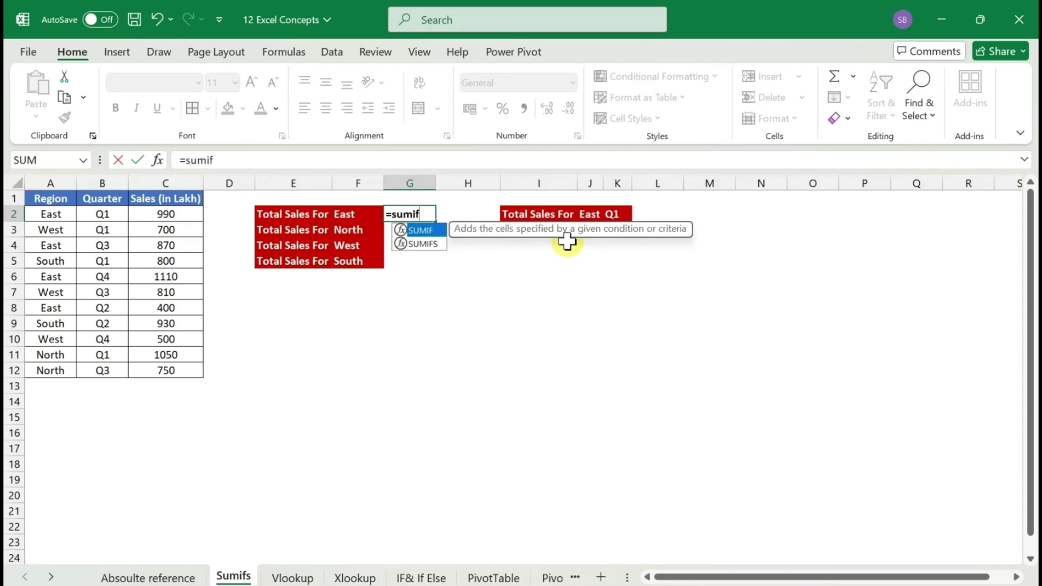
double_click(435, 245)
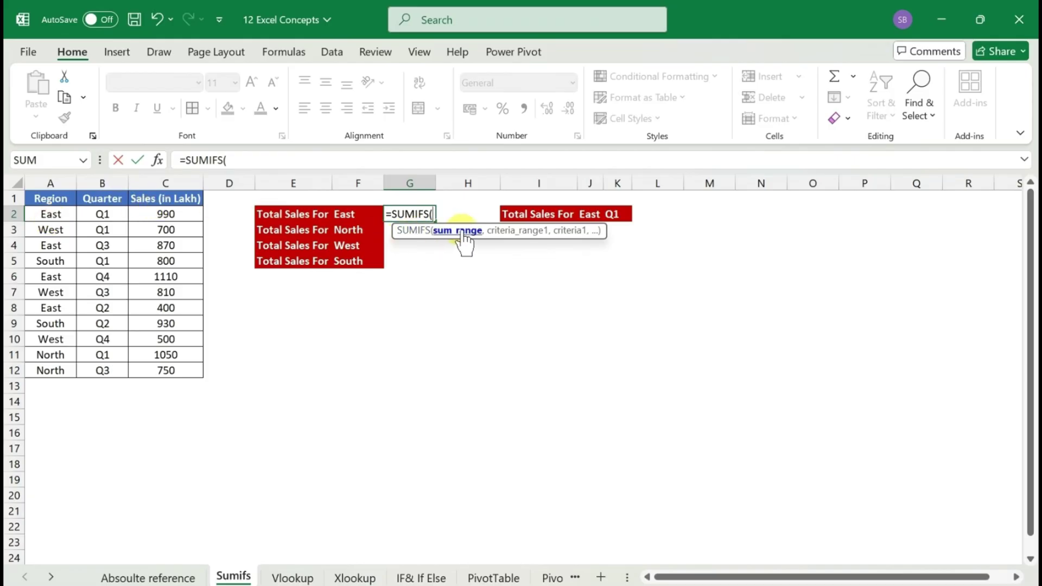
click(158, 215)
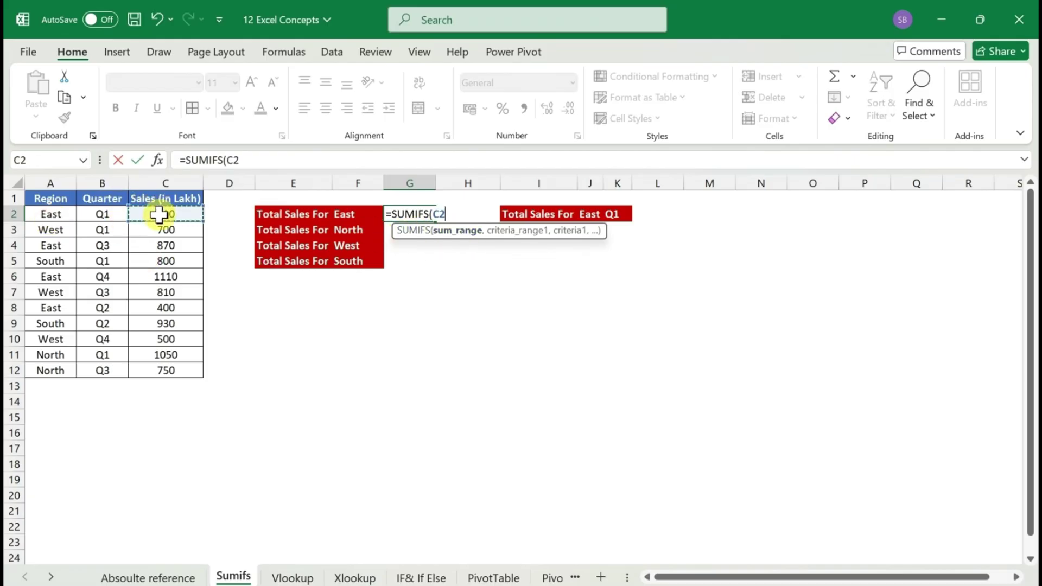
key(ctrl+shift+Down)
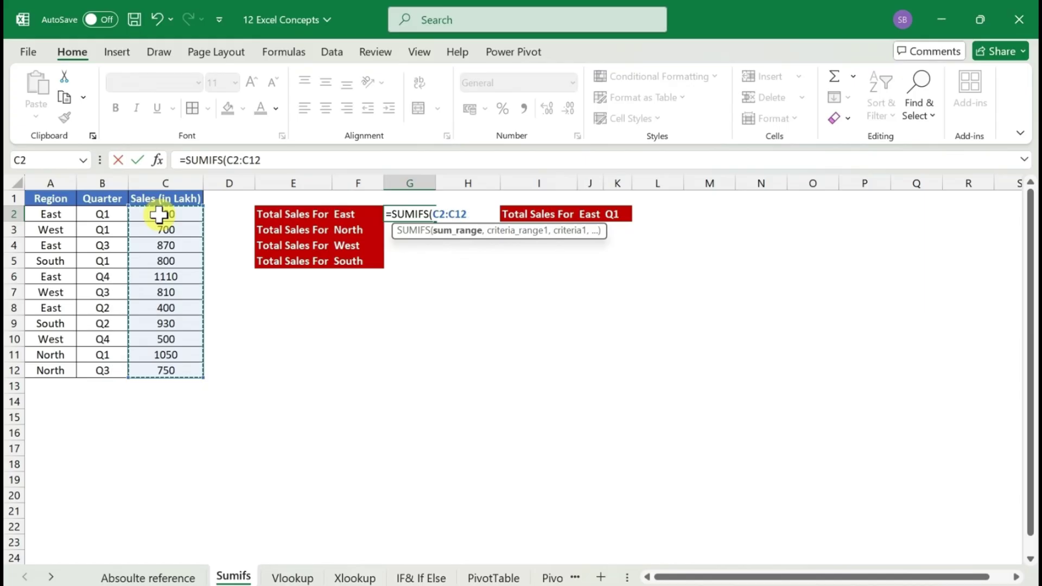
key(F4)
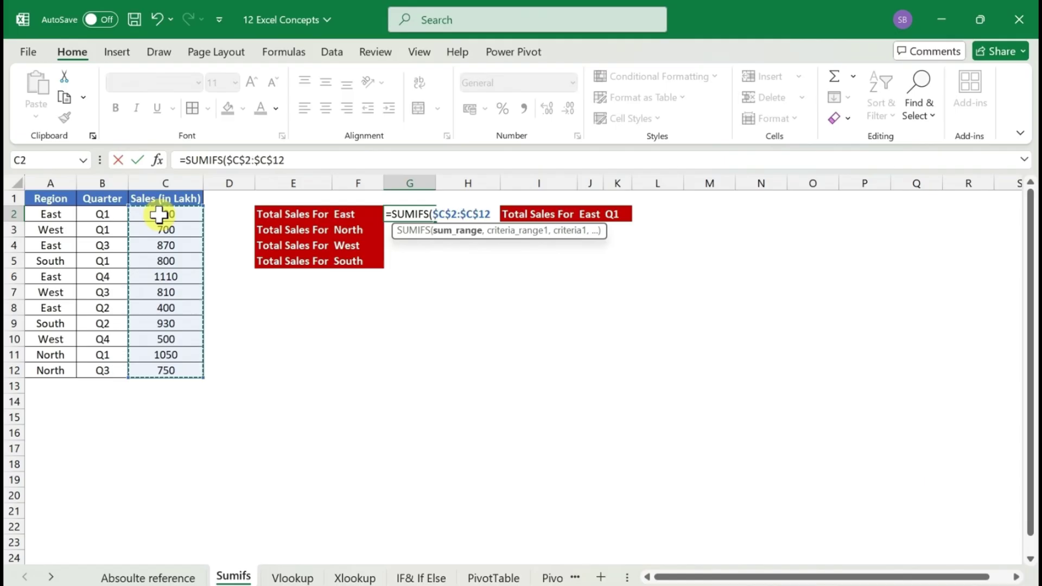
text(,)
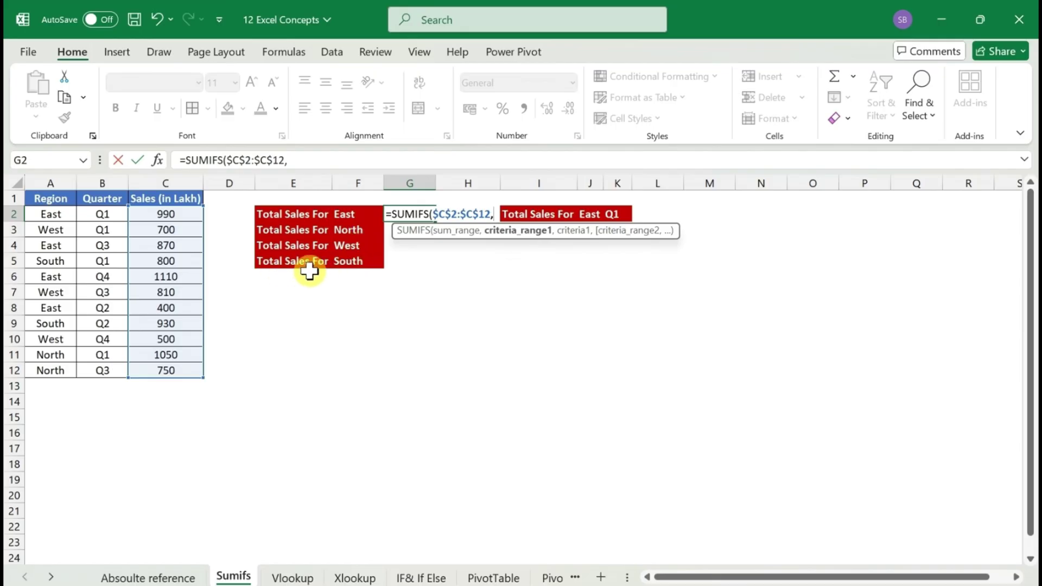
Complete East's SUMIFS formula in G2 with criteria range $A$2:$A$12 and criterion F2, then enter it.
click(60, 216)
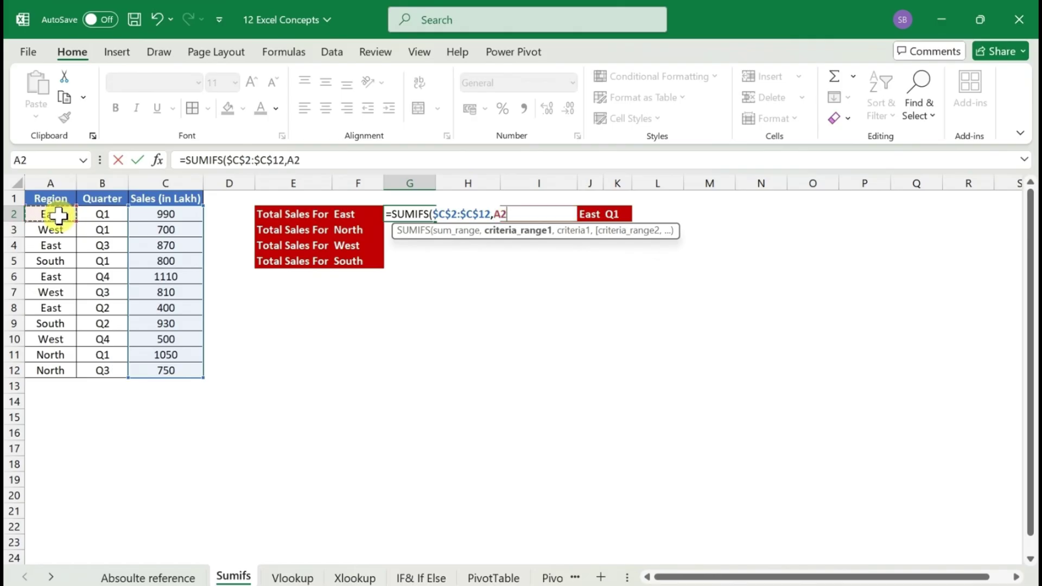
key(ctrl+shift+Down)
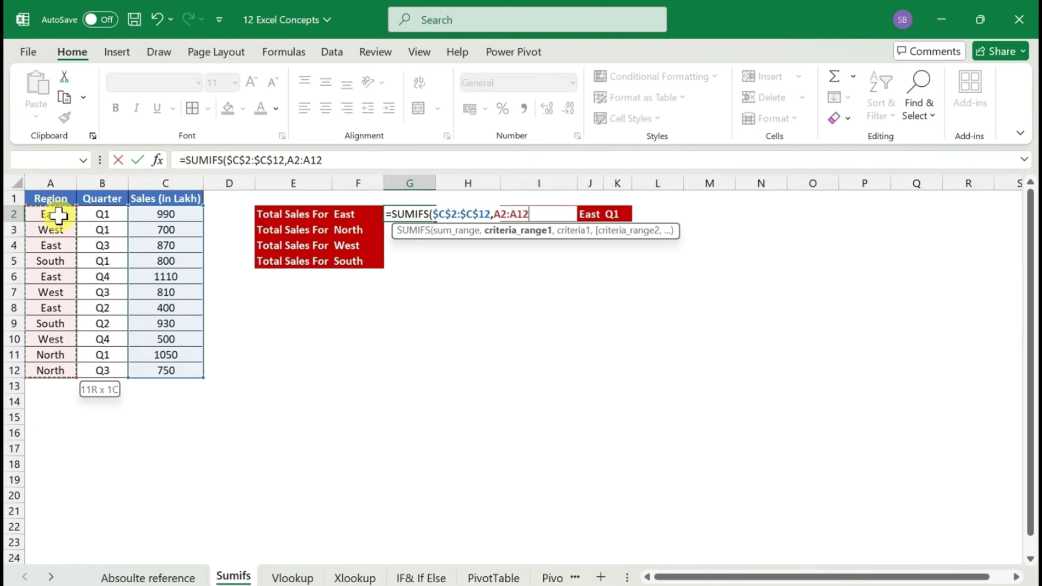
key(F4)
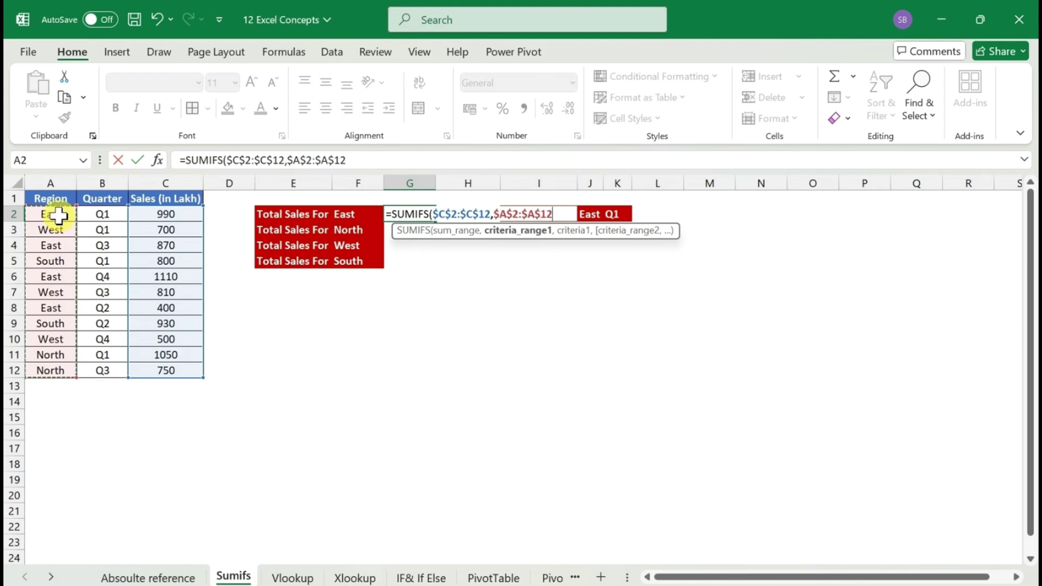
text(,)
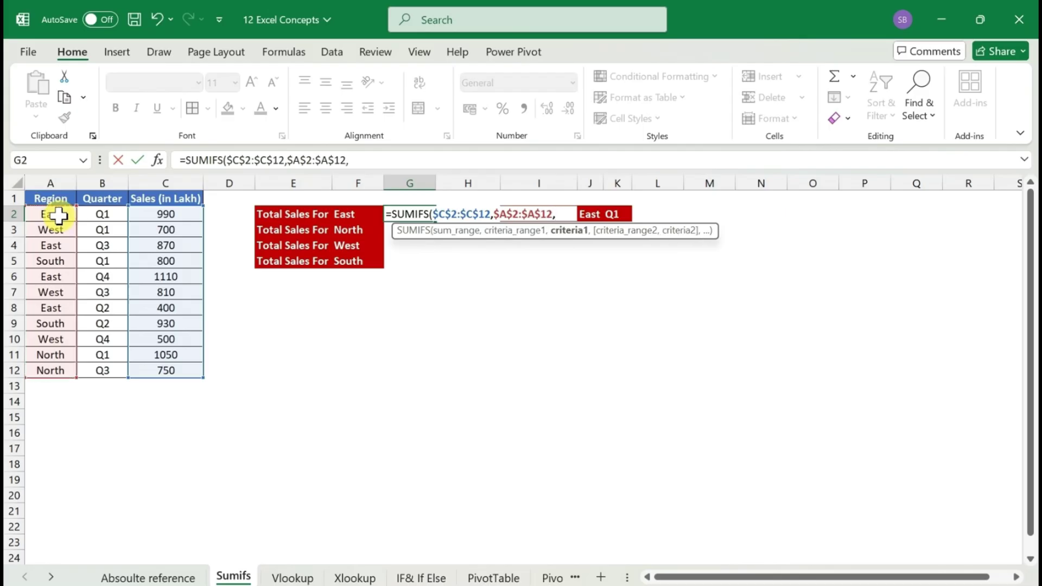
click(346, 215)
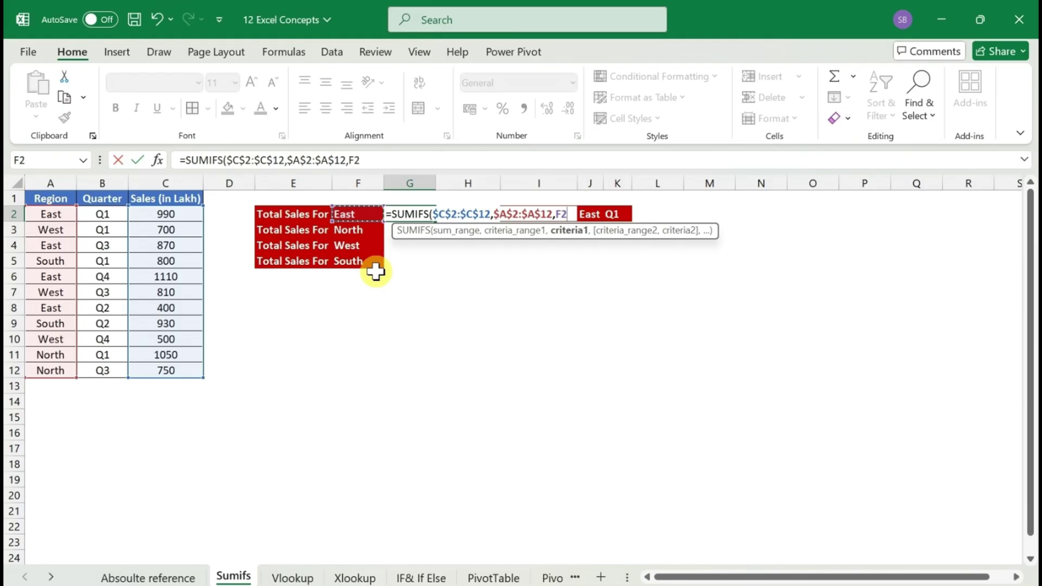
text())
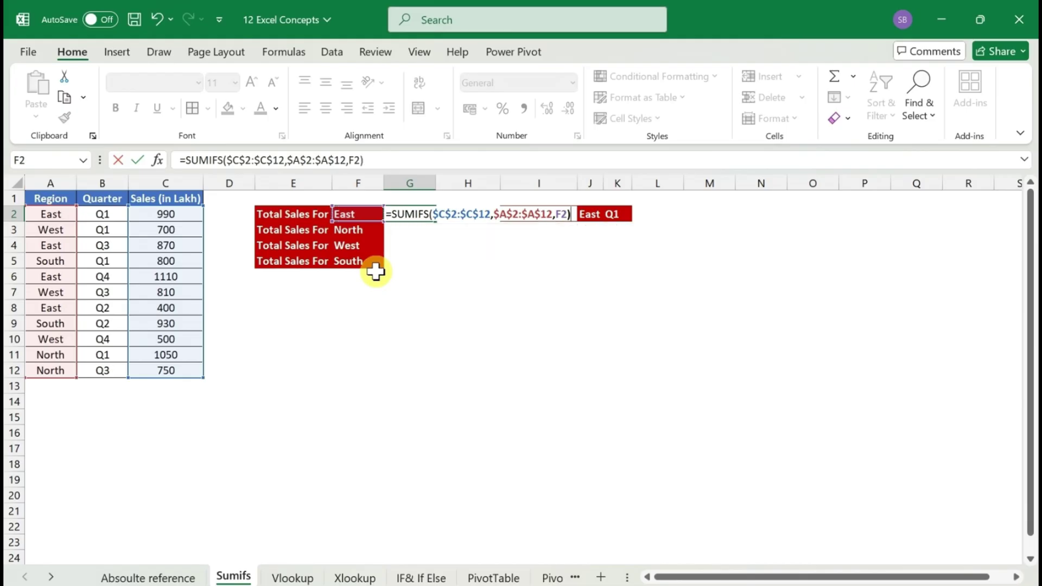
key(Return)
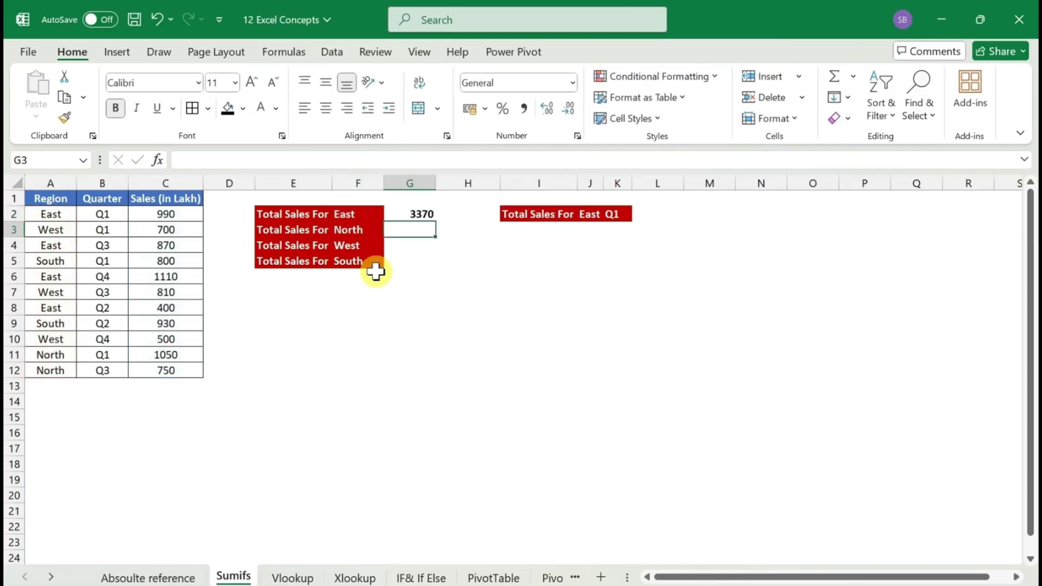
key(Up)
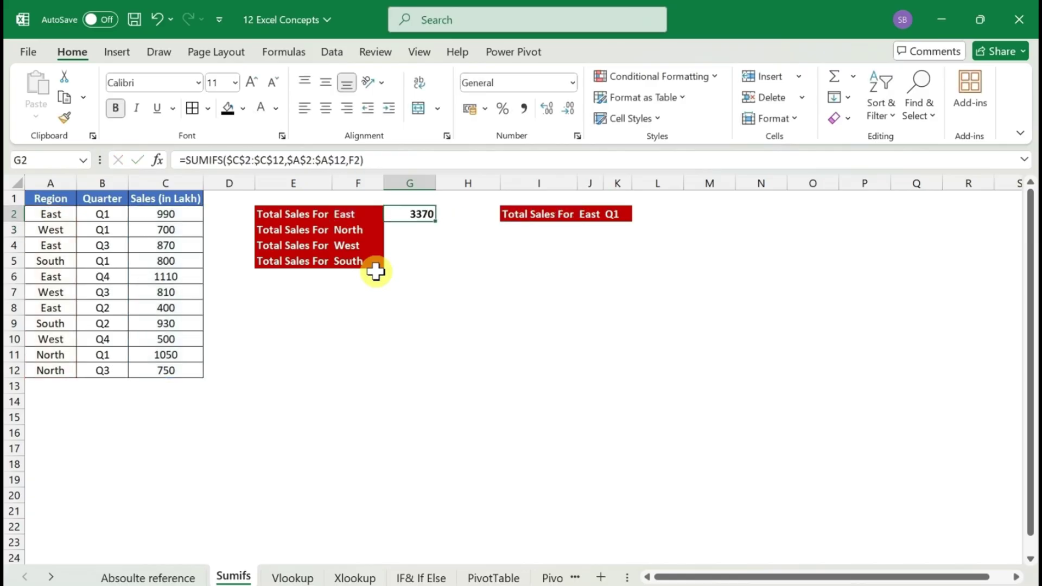
Add filters to the header row of the Region, Quarter and Sales table.
click(140, 211)
key(Up)
key(Left)
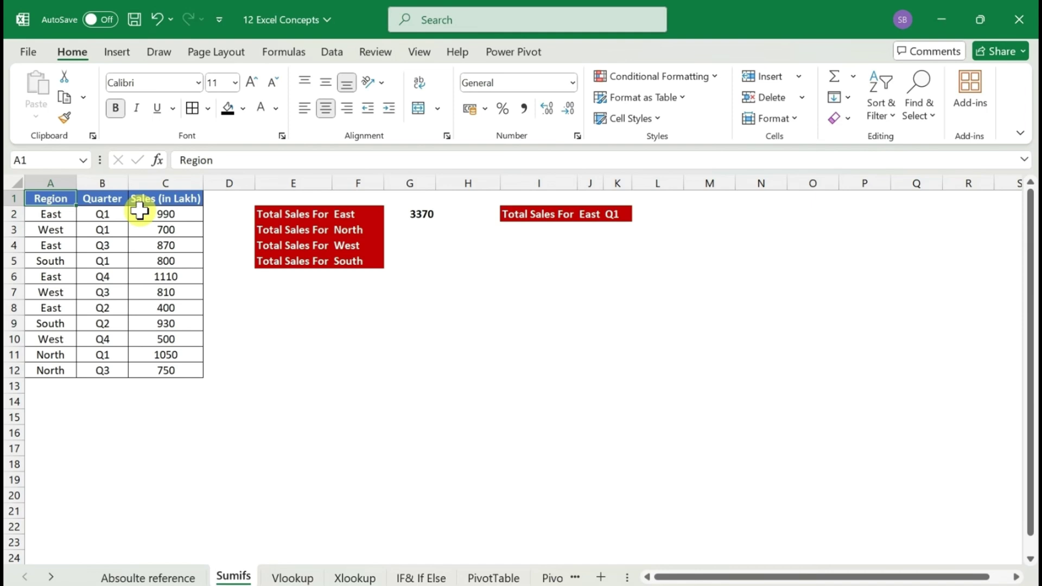
key(ctrl+shift+l)
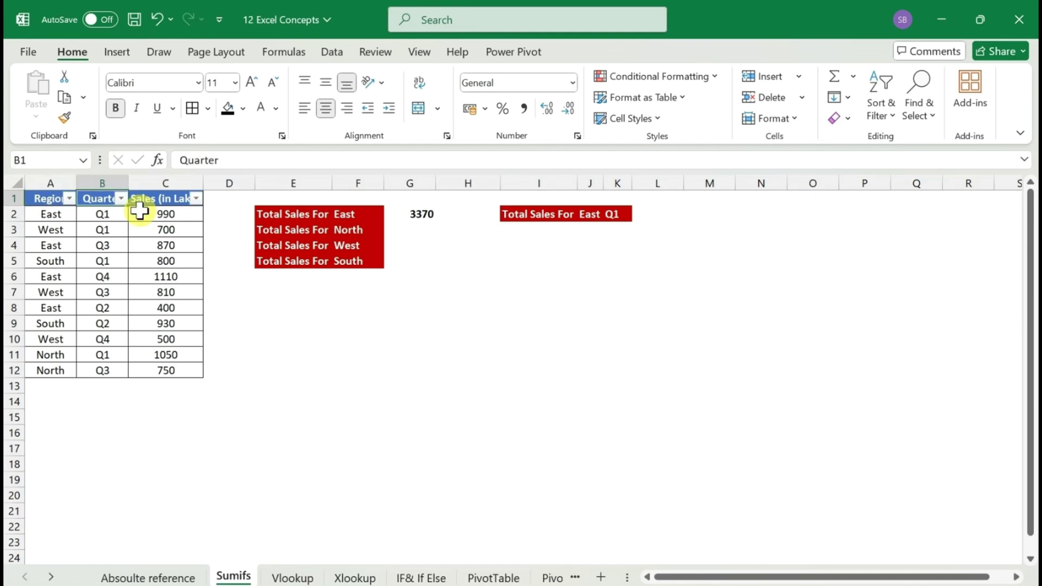
key(Right)
key(Tab)
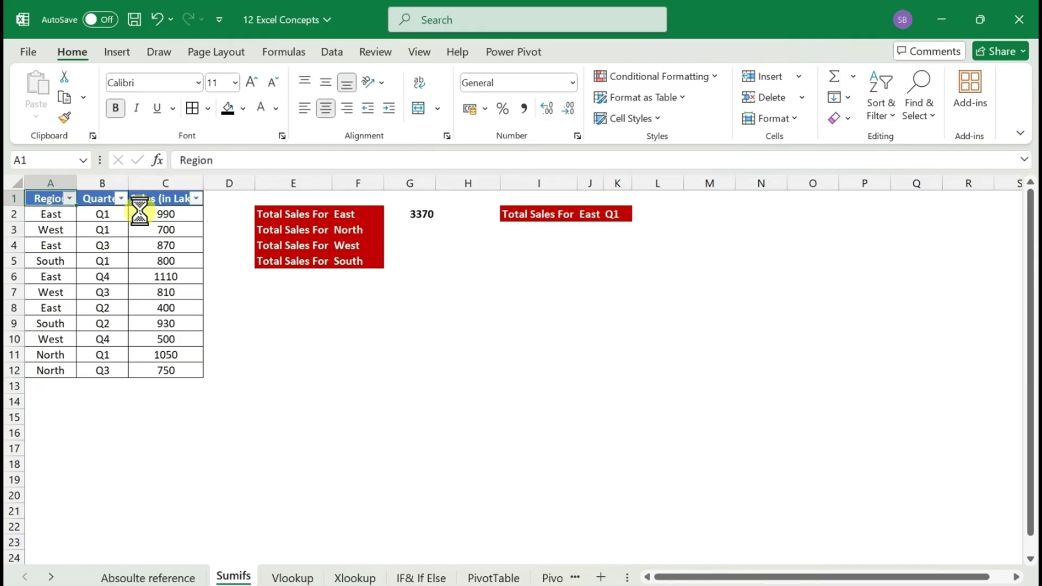
Filter the Region column to East only and select the visible sales figures to check their sum against G2.
key(alt+Down)
key(Down)
key(Down)
key(Down)
key(Tab)
key(Tab)
key(space)
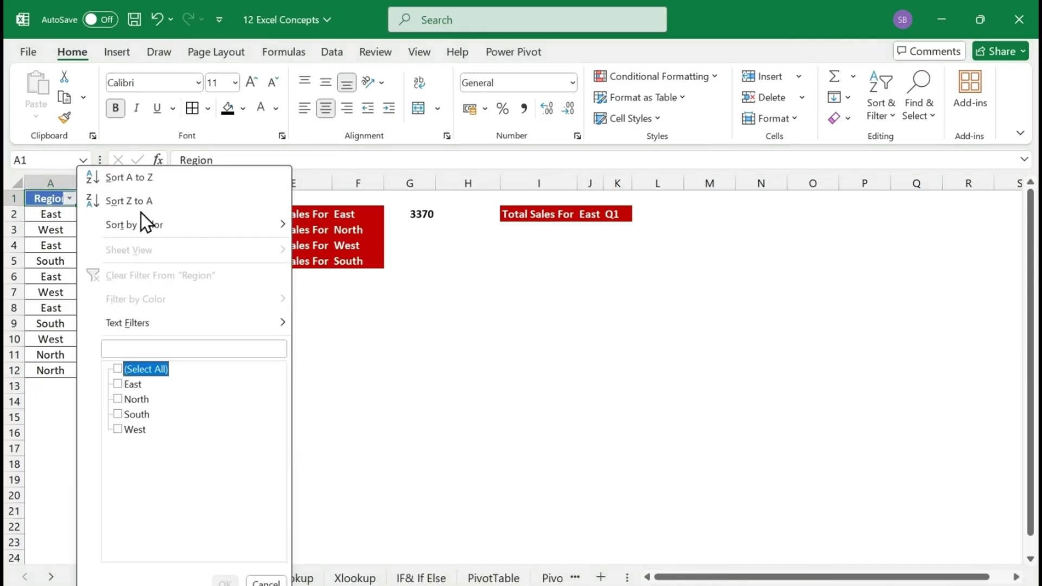
key(Down)
key(space)
key(Return)
key(Down)
key(Right)
key(Right)
key(ctrl+shift+Down)
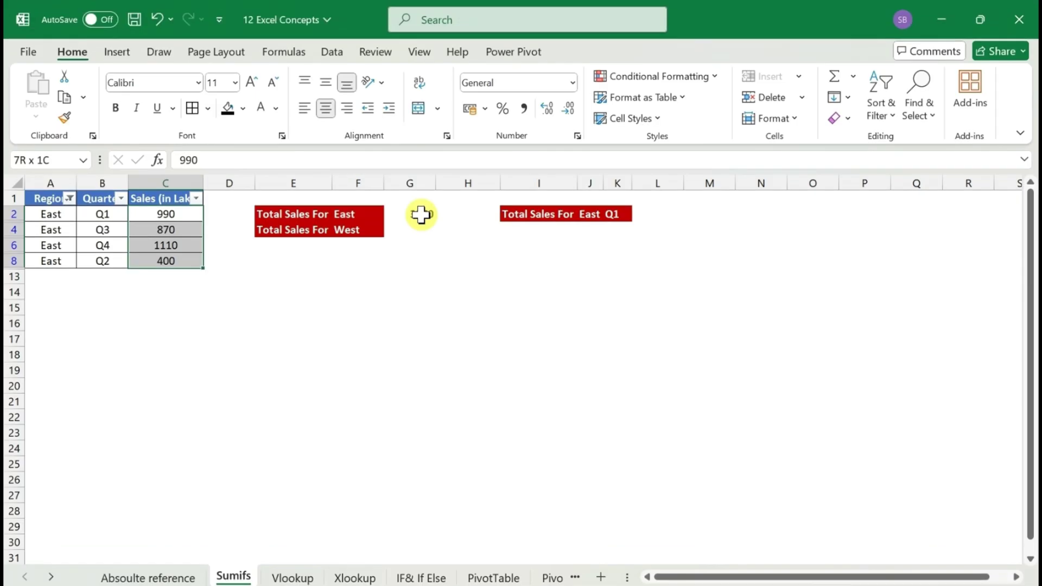
Undo the East filter and the header filters, keeping the SUMIFS formula in G2.
key(ctrl+z)
key(ctrl+z)
key(ctrl+z)
key(ctrl+y)
key(ctrl+y)
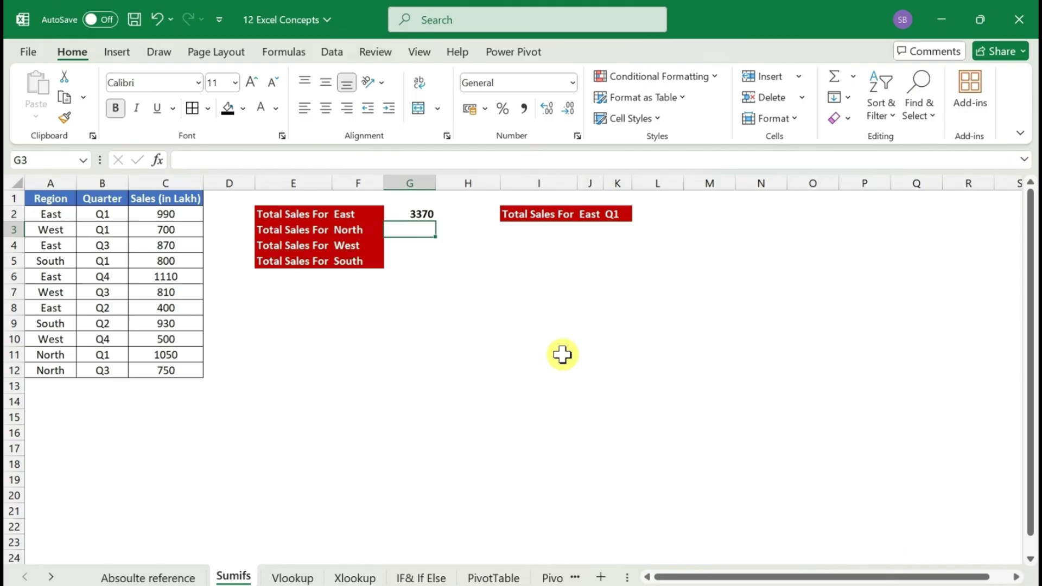
Copy the SUMIFS formula in G2 down to G5 for North, West and South, and check West's formula.
key(ctrl+y)
key(ctrl+y)
key(ctrl+y)
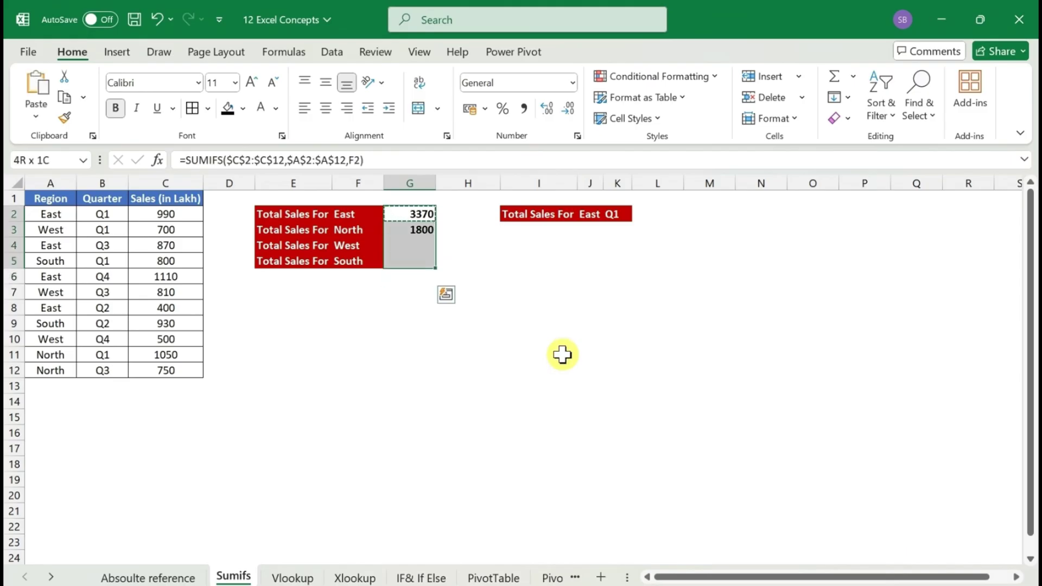
key(ctrl+y)
click(410, 240)
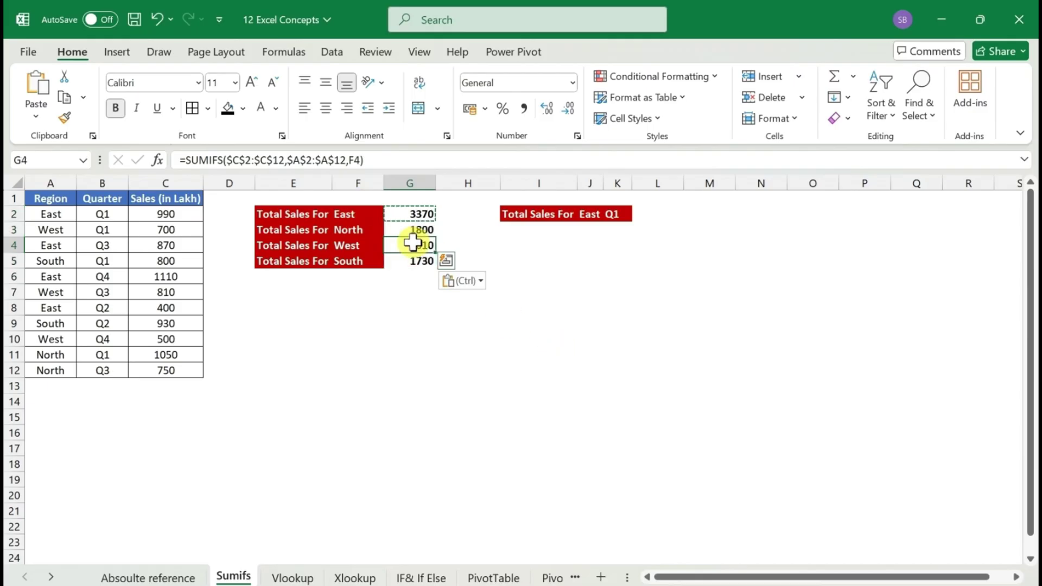
Compare the sum of the regional totals in G2:G5 with the sum of all sales in C2:C12.
key(Up)
key(Up)
key(Up)
key(Down)
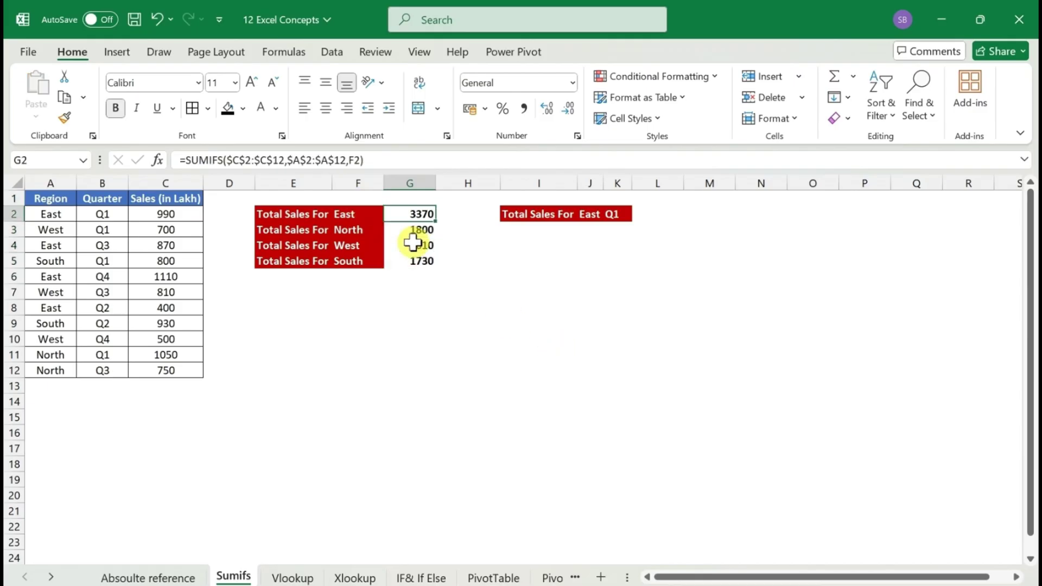
key(ctrl+shift+Down)
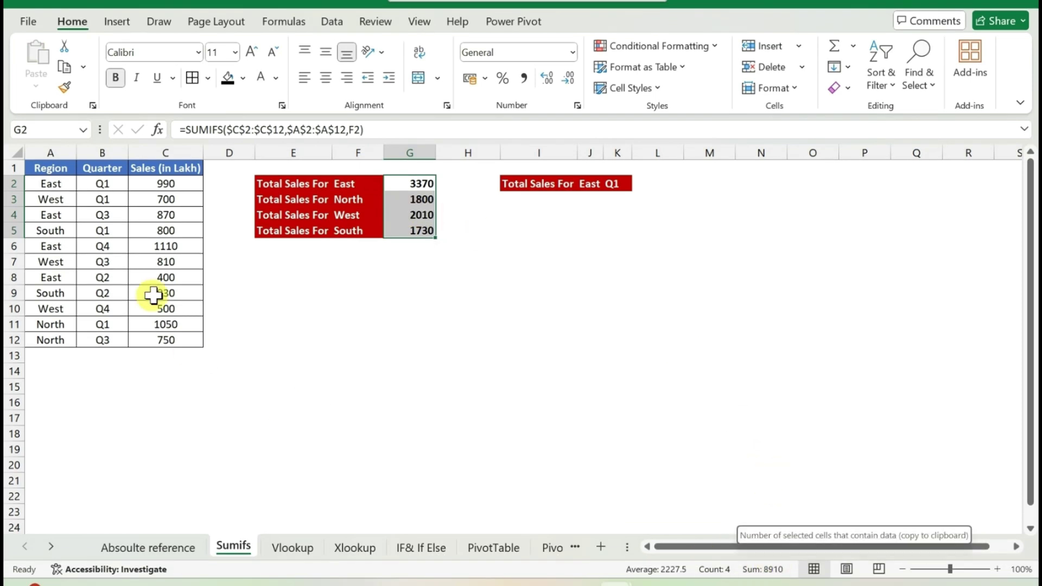
click(155, 184)
key(ctrl+shift+Down)
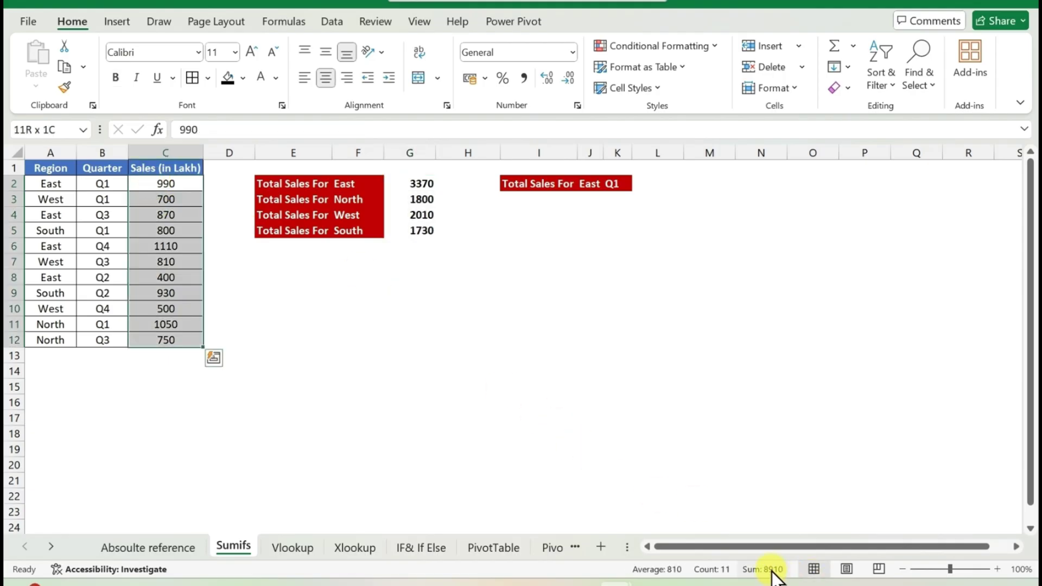
Start a SUMIFS formula in L2 for East's Q1 sales with the absolute sum range $C$2:$C$12.
click(648, 183)
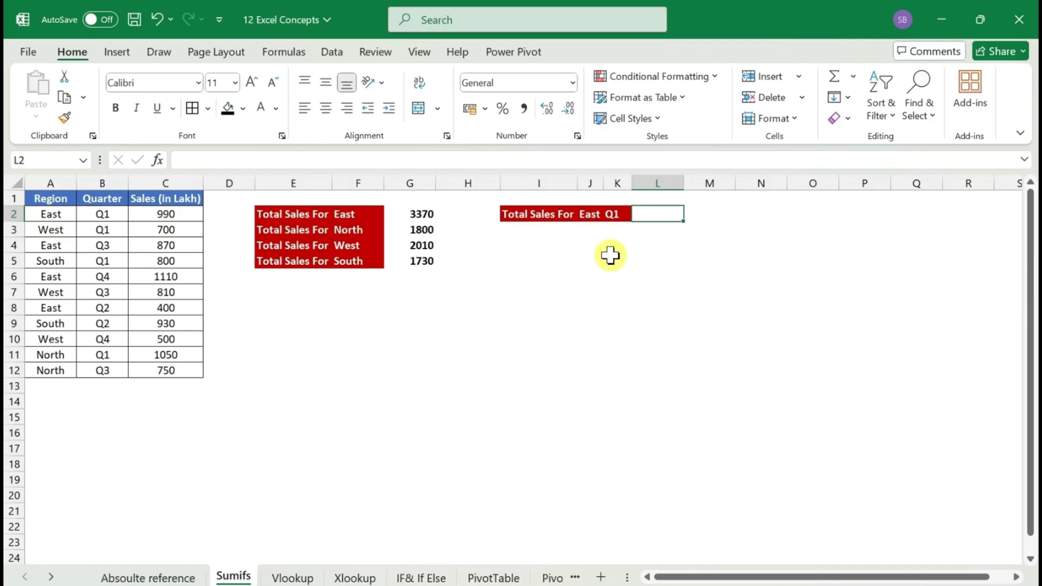
text(=)
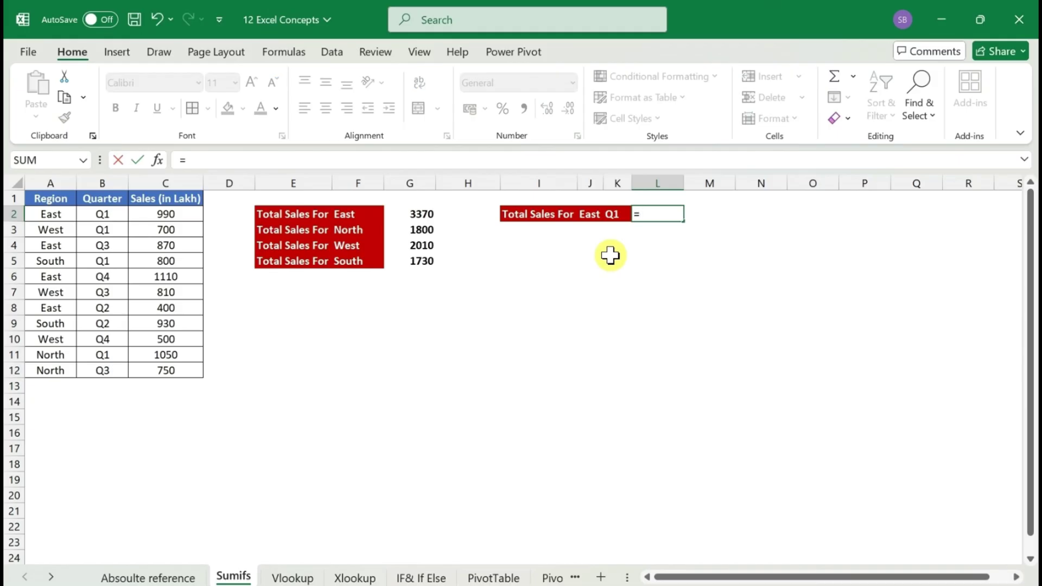
text(s)
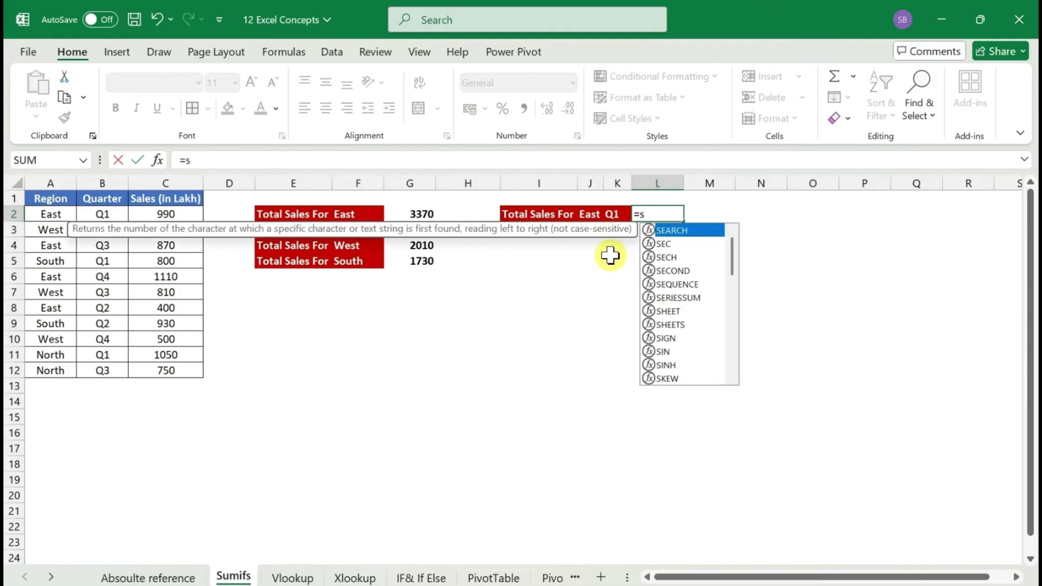
text(umifs)
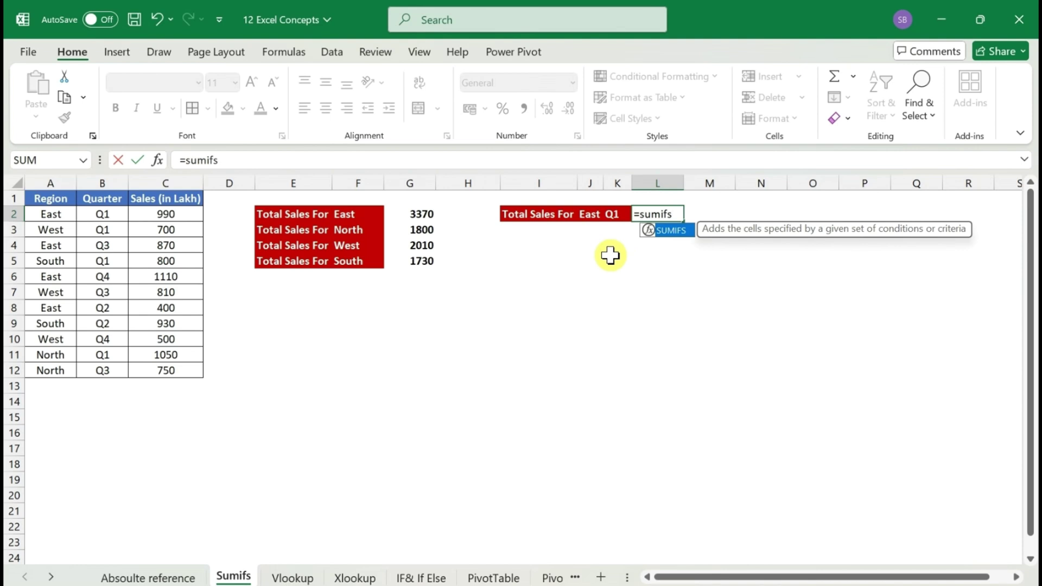
key(Tab)
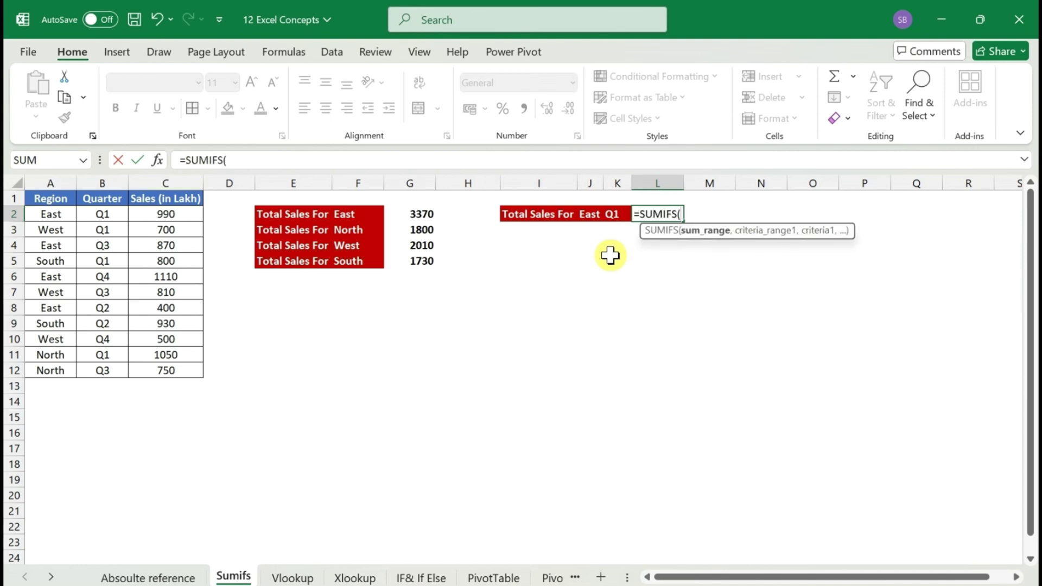
key(Left)
key(Left)
key(Left)
key(Left)
key(Left)
key(Left)
key(Left)
key(Left)
key(Left)
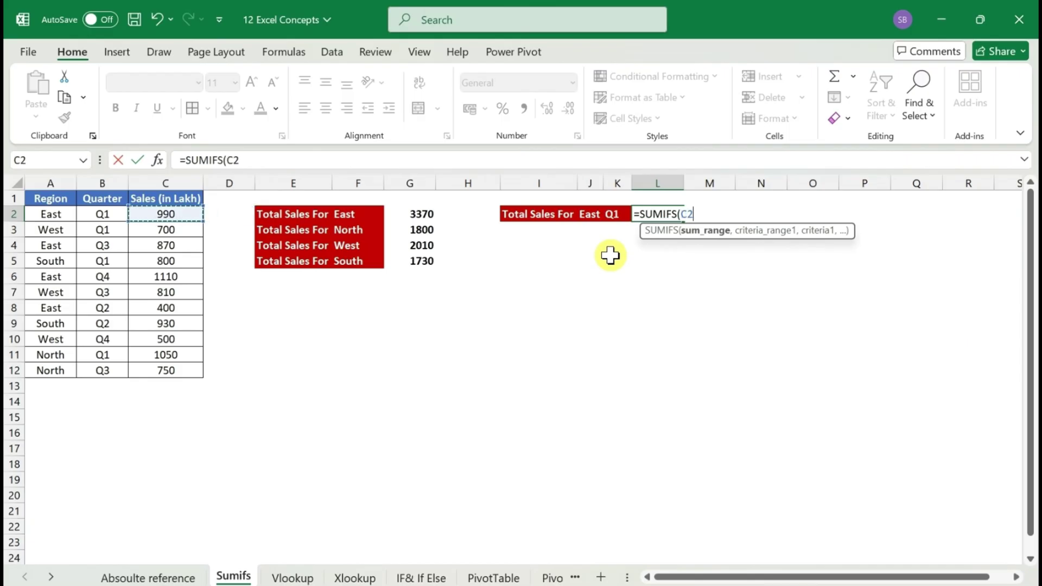
key(ctrl+shift+Down)
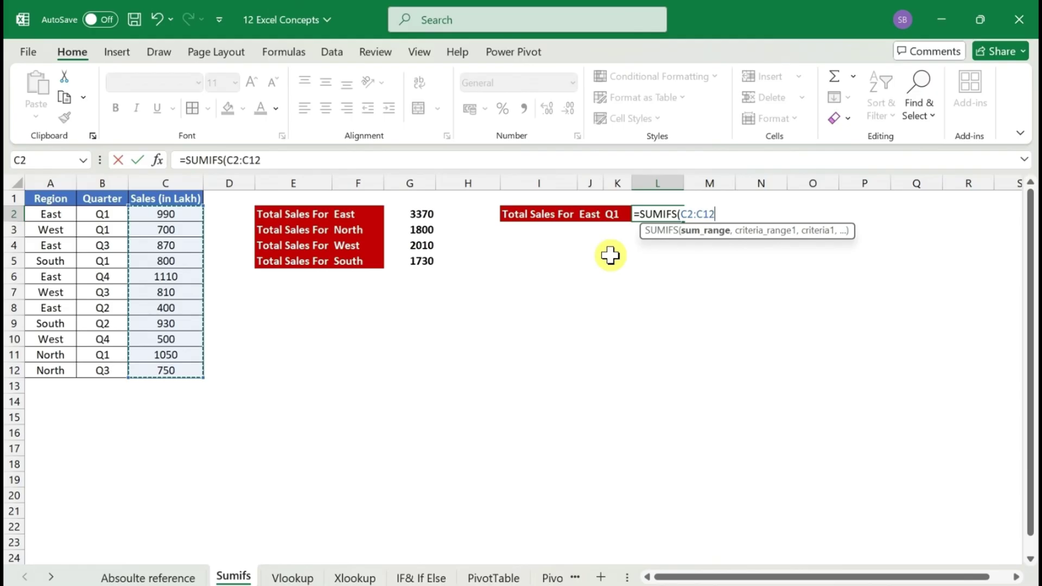
key(F4)
text(,)
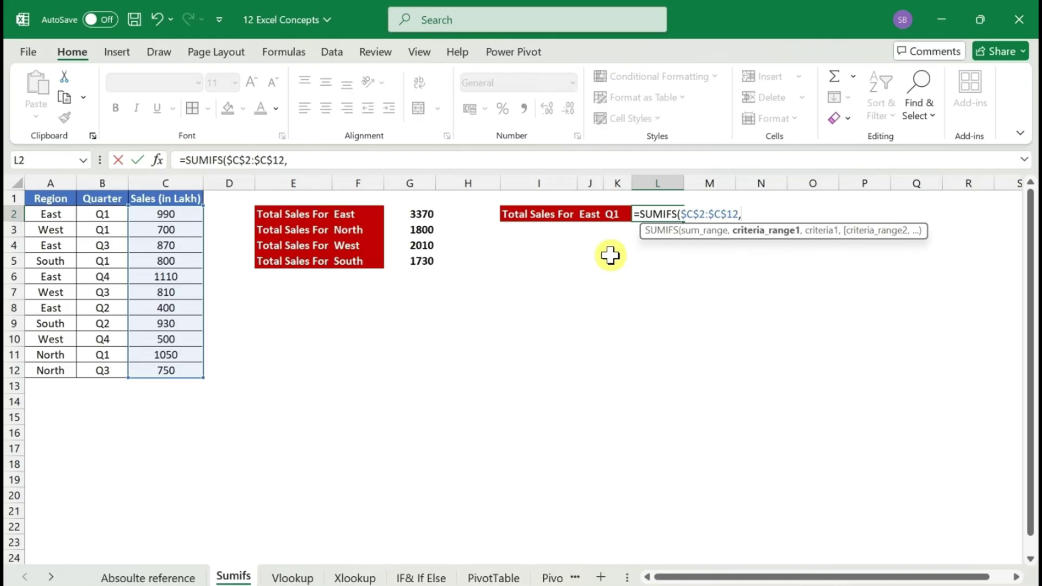
Add the region condition to the L2 formula with criteria range $A$2:$A$12 and criterion F2.
click(52, 213)
key(ctrl+shift+Down)
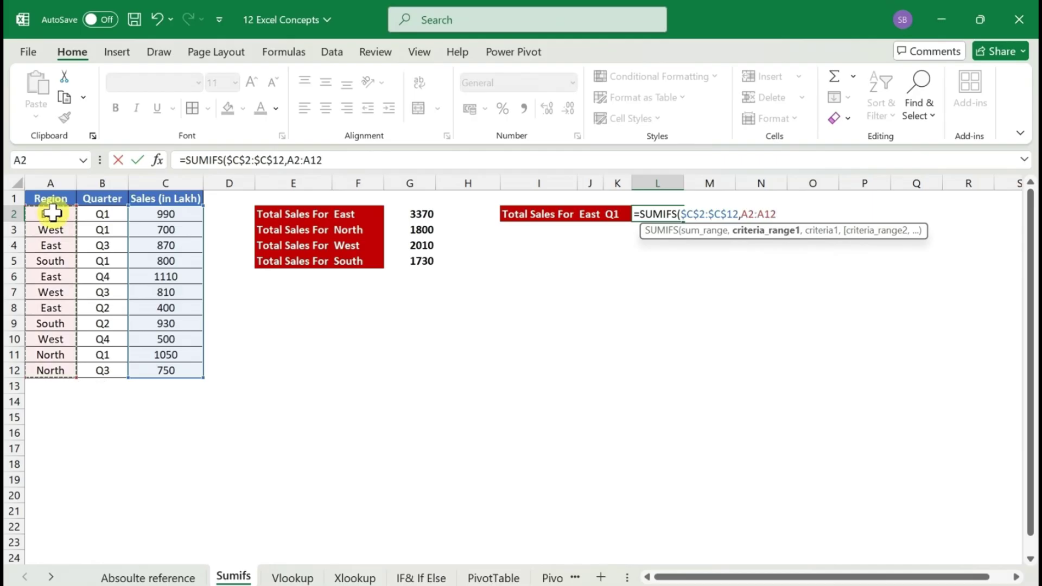
key(F4)
text(,)
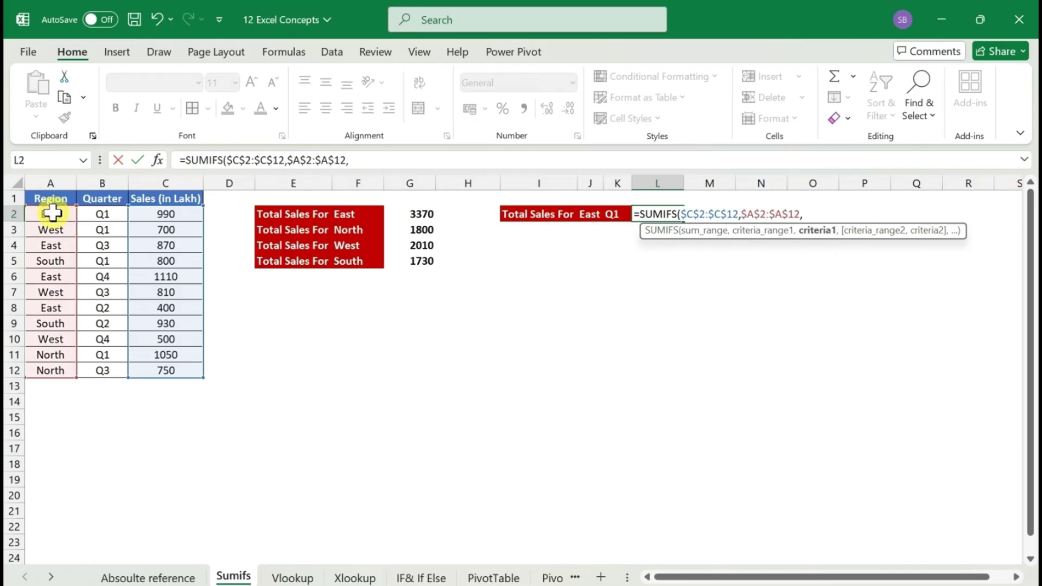
click(354, 214)
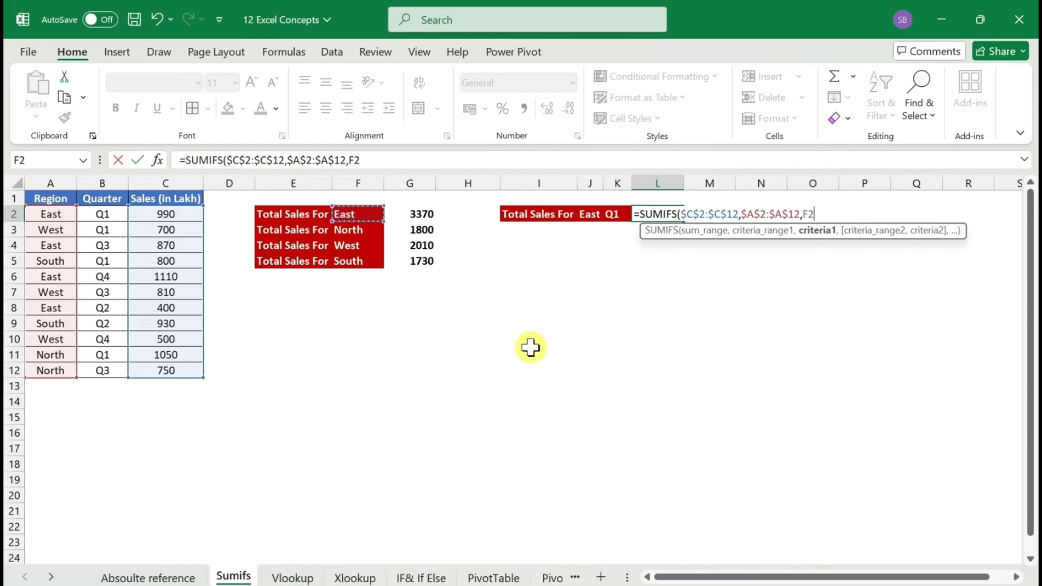
text(,)
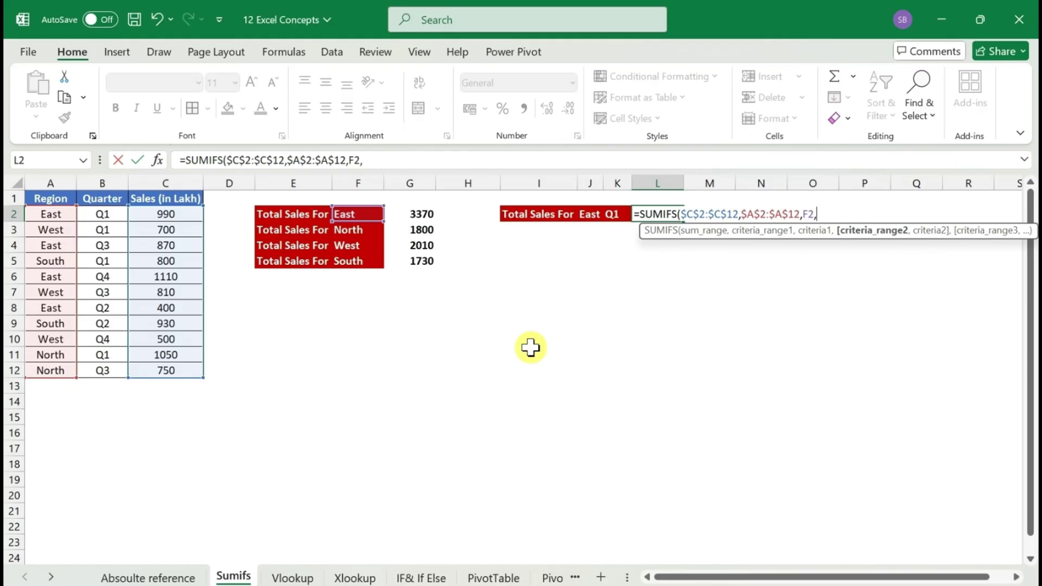
Complete the L2 SUMIFS formula with the quarter criteria range $B$2:$B$12 and criterion "Q1".
click(90, 215)
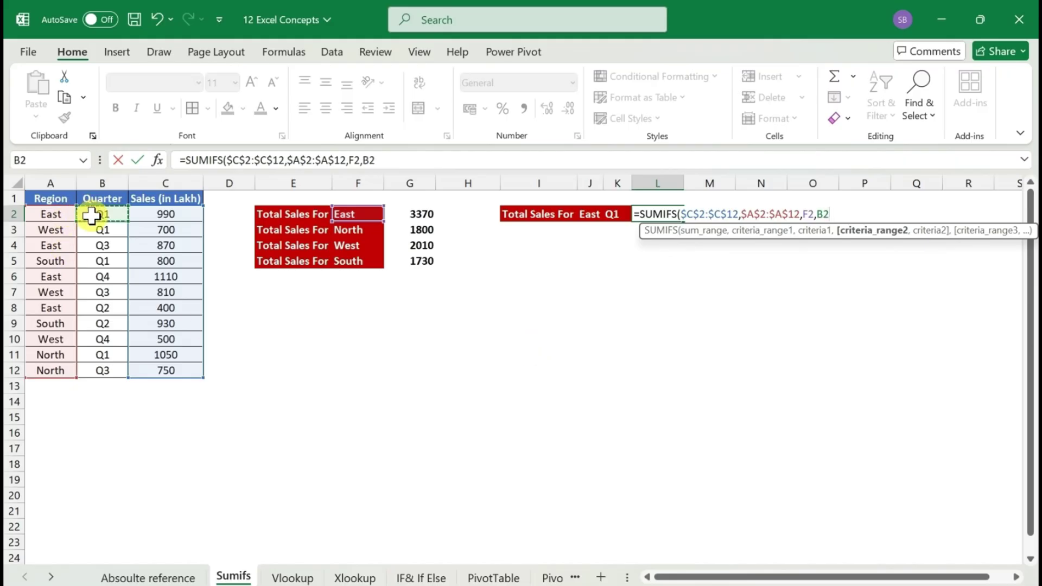
key(ctrl+shift+Down)
key(F4)
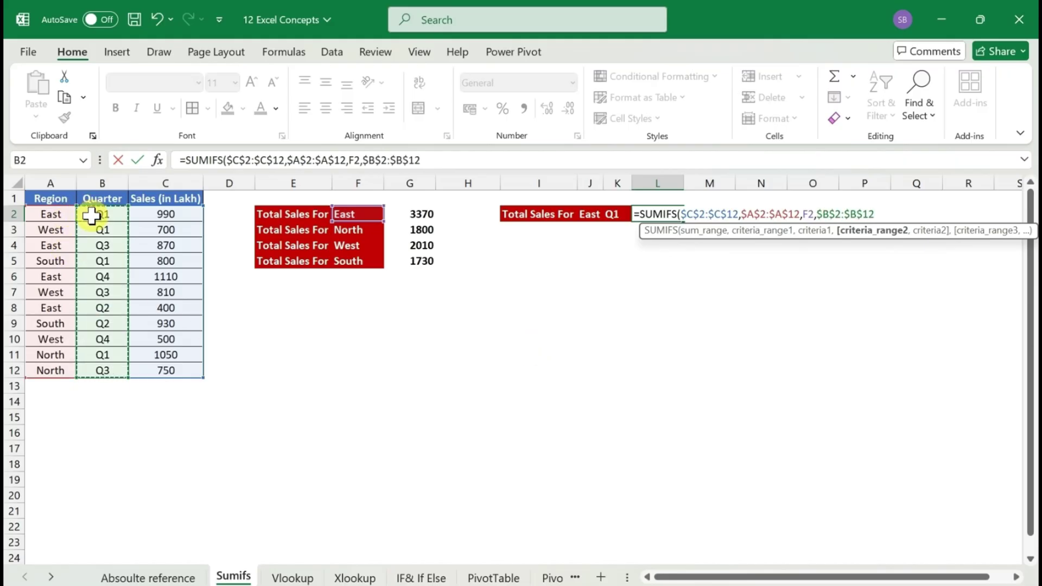
text(,)
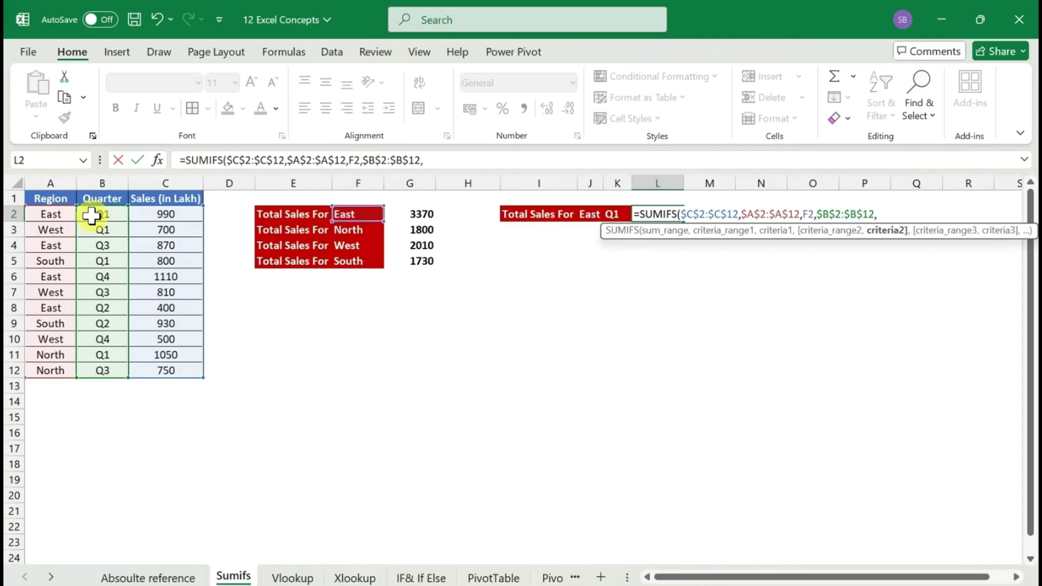
text("Q1"))
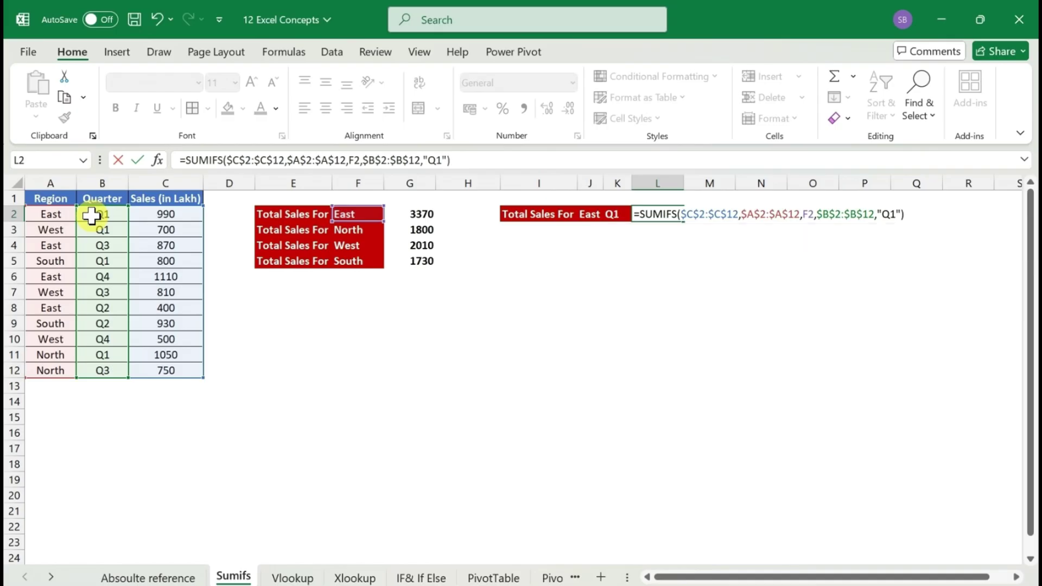
key(Return)
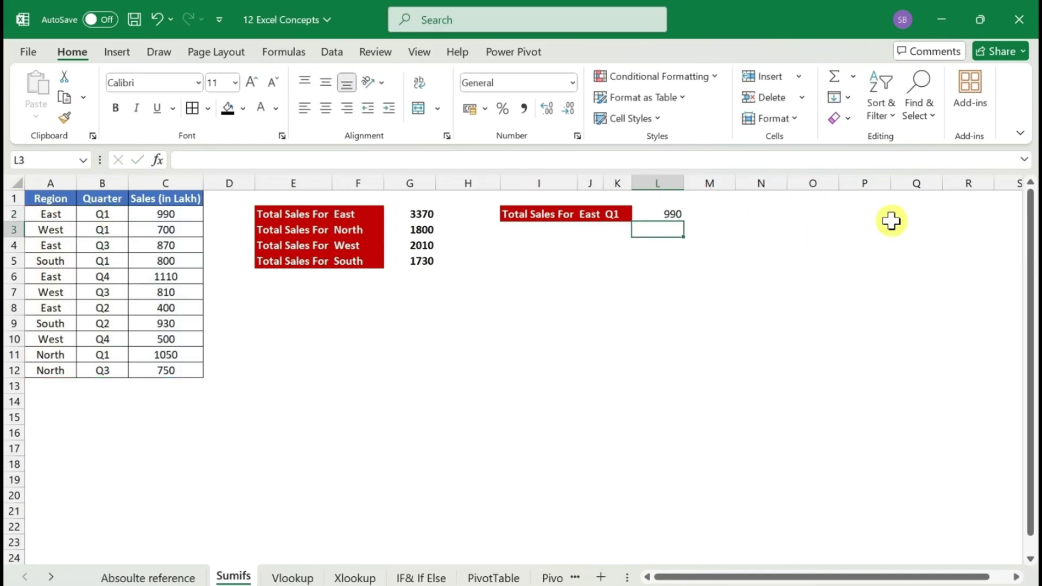
key(Up)
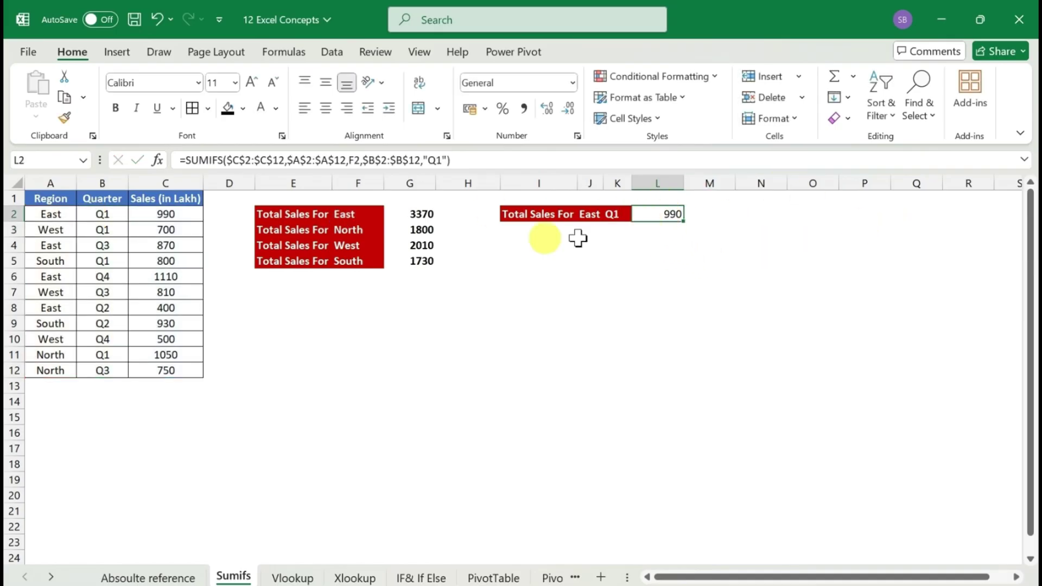
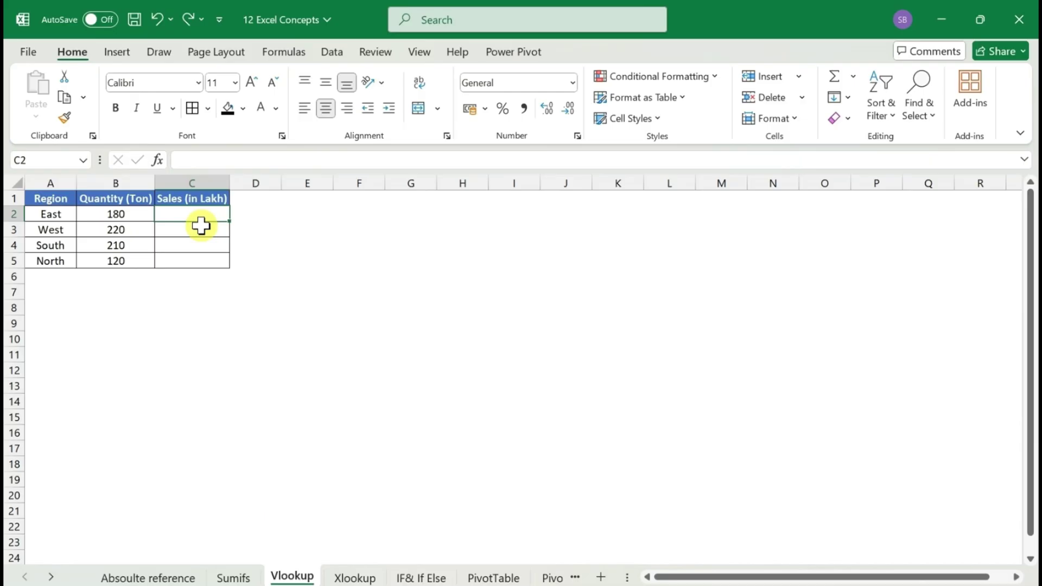
Review the regional sales totals on the Sumifs sheet and return to the Vlookup sheet.
click(239, 578)
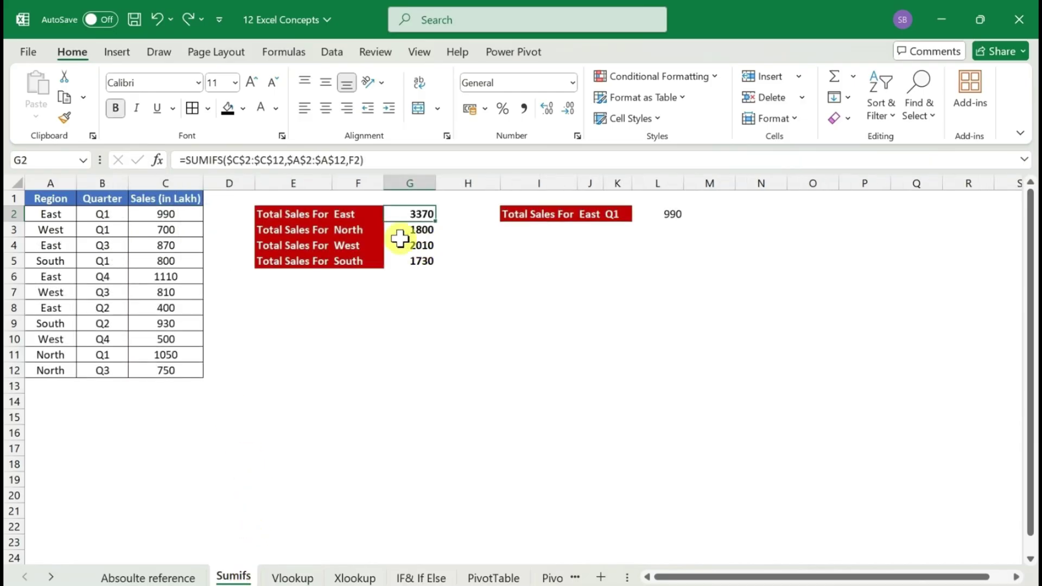
click(371, 224)
key(Up)
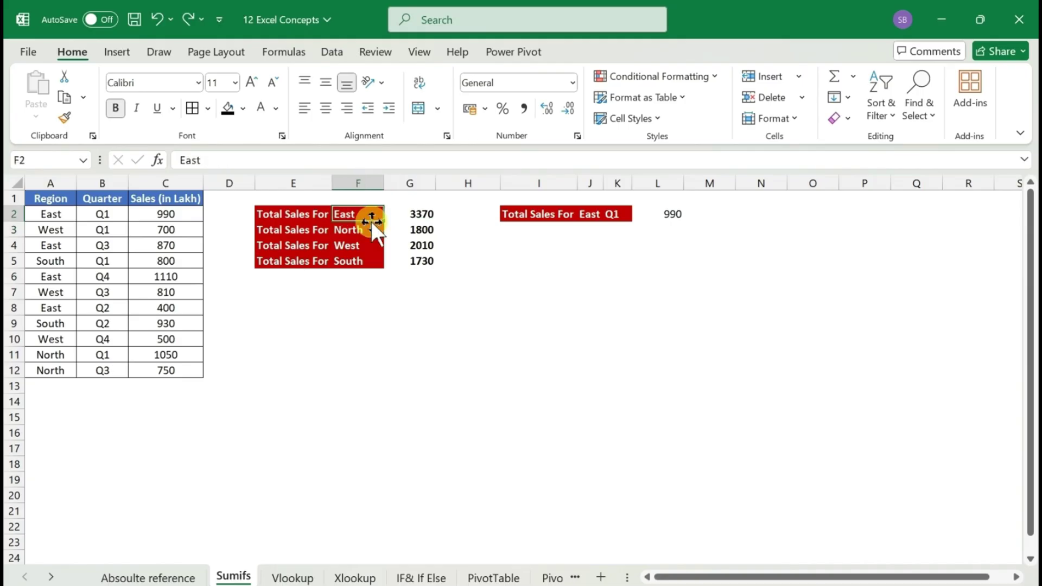
click(287, 576)
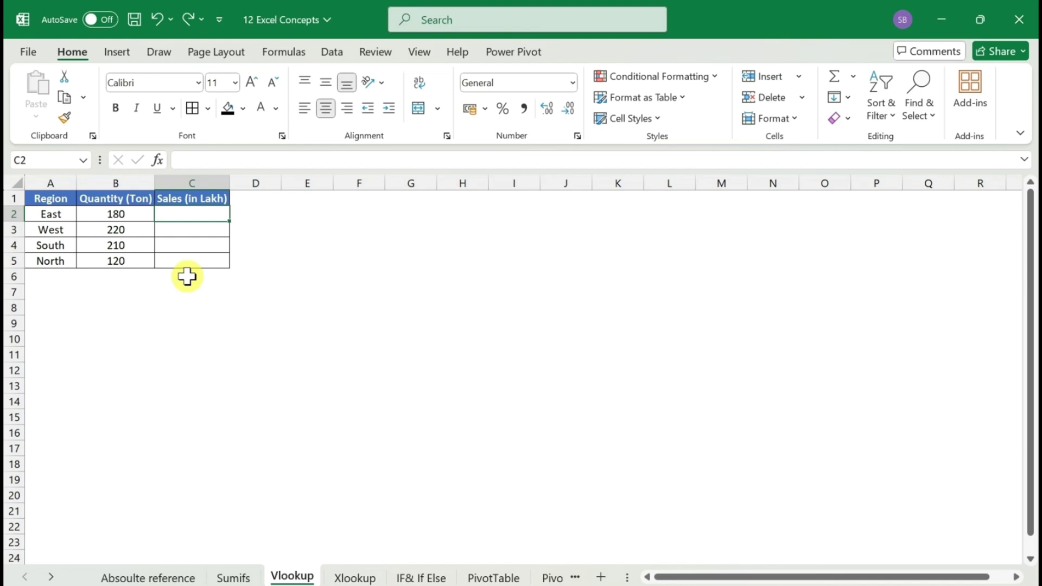
Copy the Region header from A1 on the Sumifs sheet to F1, above the region names.
click(233, 578)
key(Up)
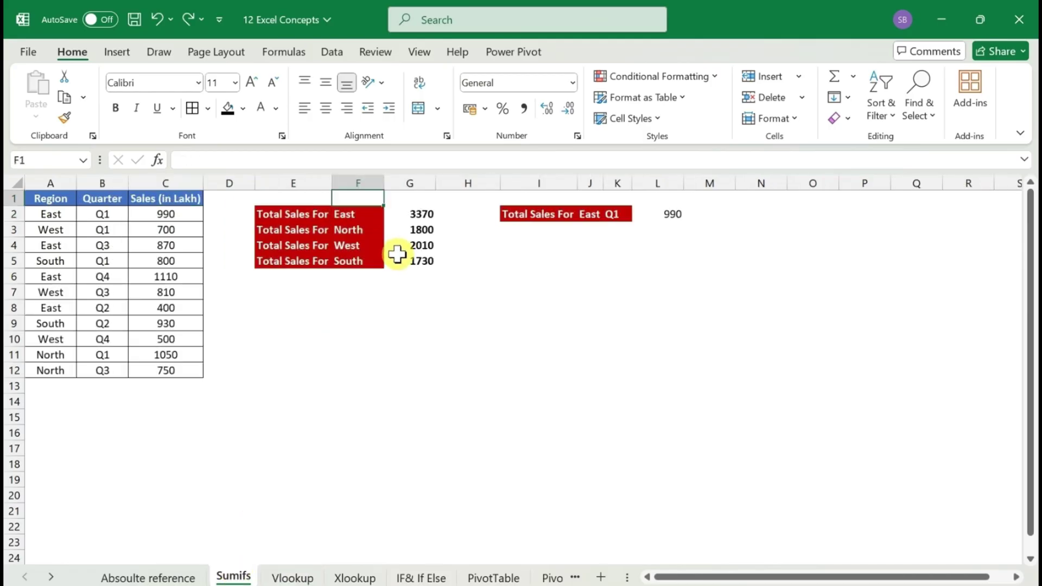
key(Left)
key(Left)
key(Left)
key(Left)
key(Left)
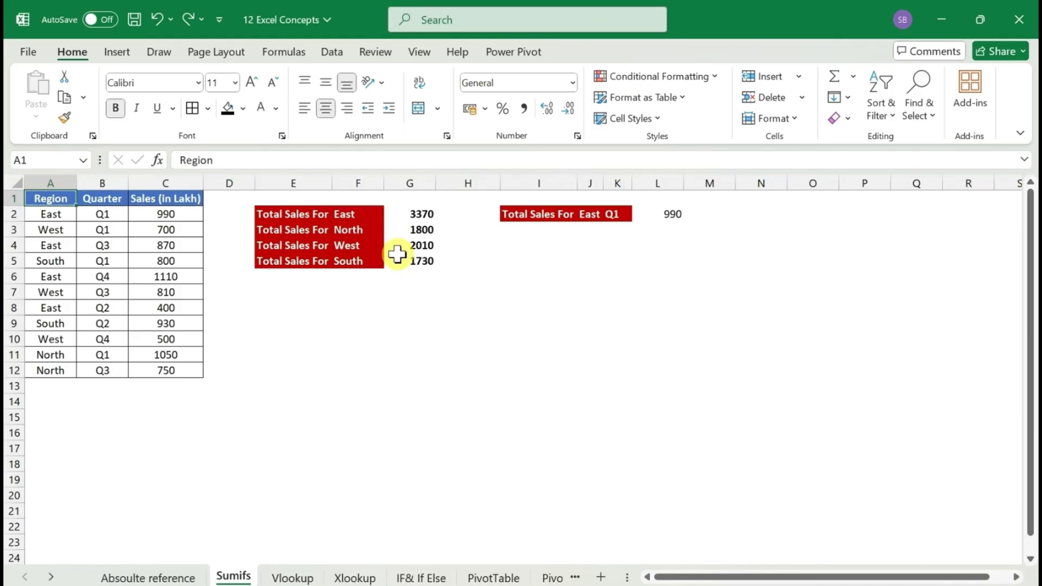
key(ctrl+c)
key(Right)
key(Right)
key(Right)
key(Right)
key(Right)
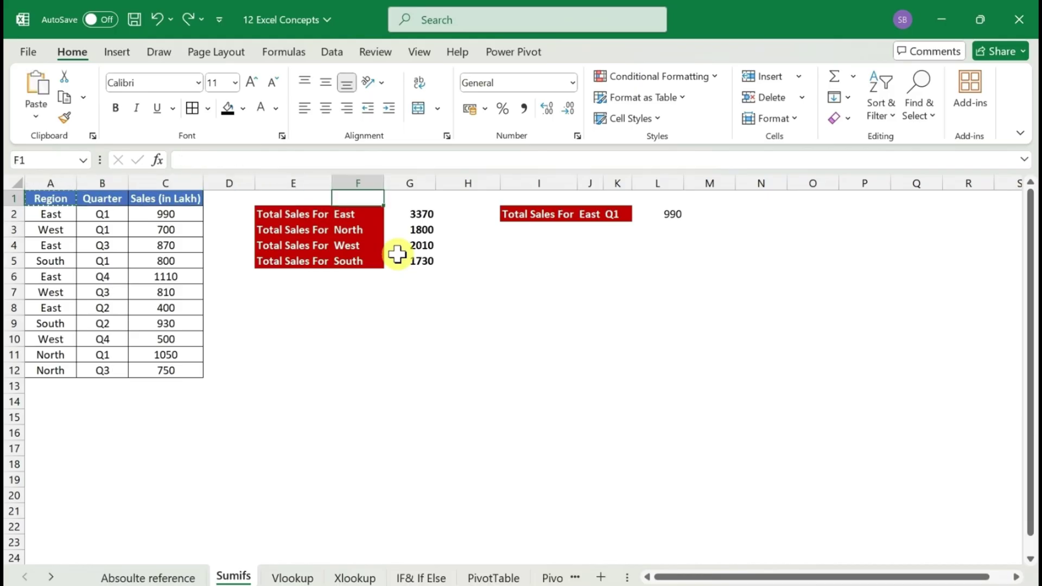
key(ctrl+v)
Add the header Total_Sales in G1 and autofit the column width to it.
key(Right)
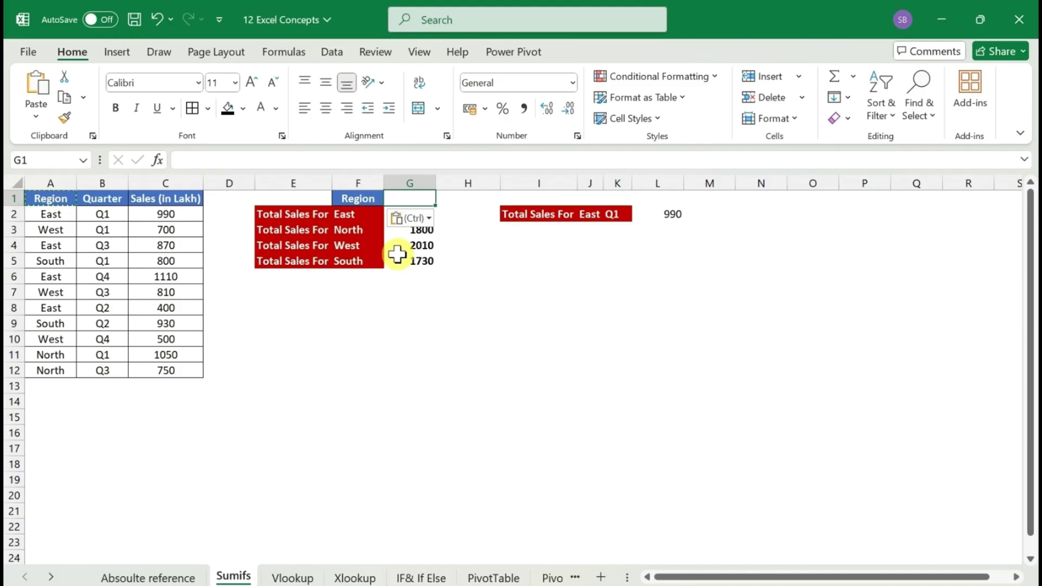
text(Total)
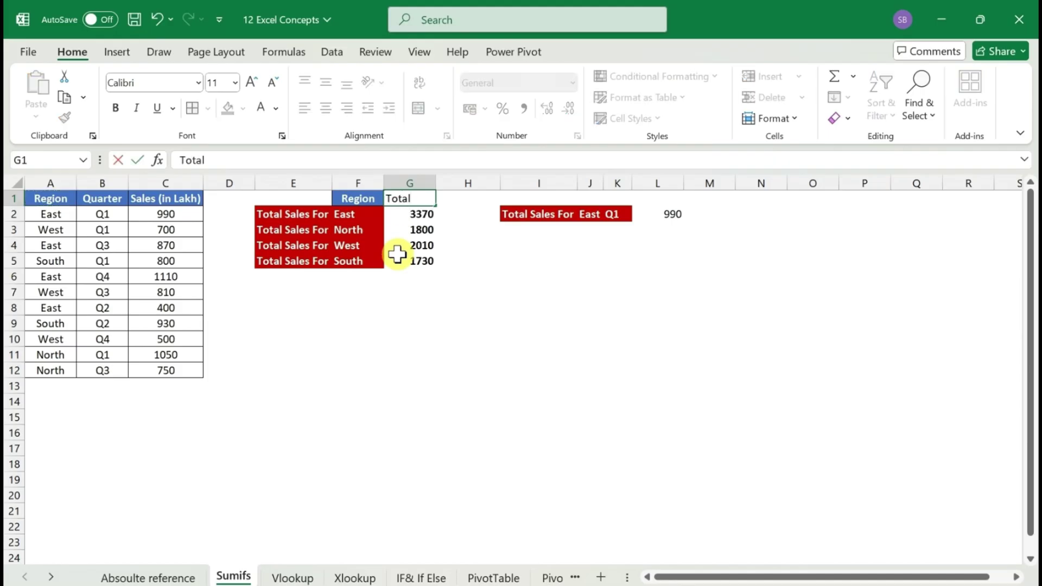
text(_Sales)
key(Return)
key(Up)
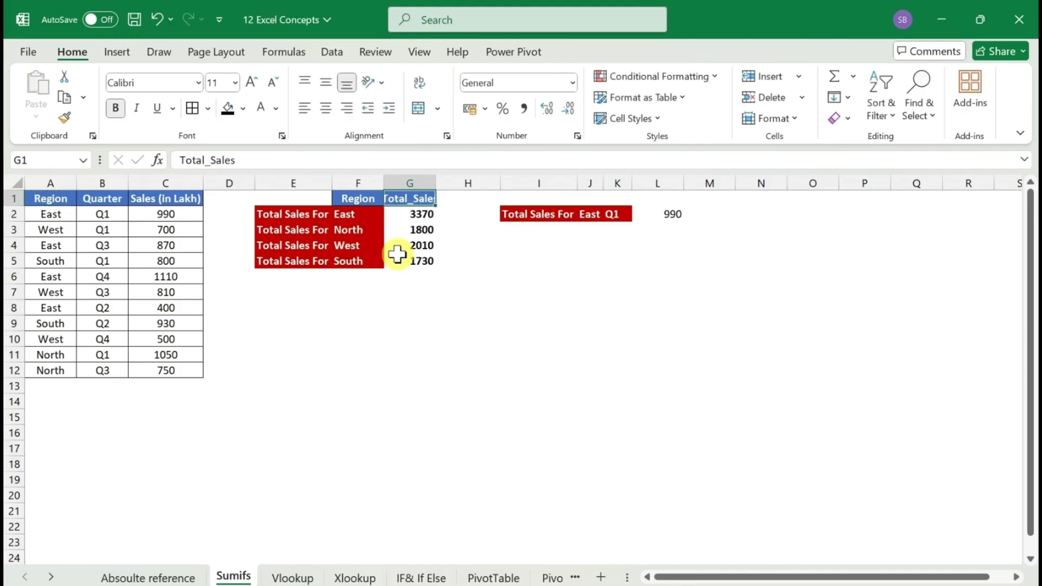
key(alt+h)
key(o)
key(i)
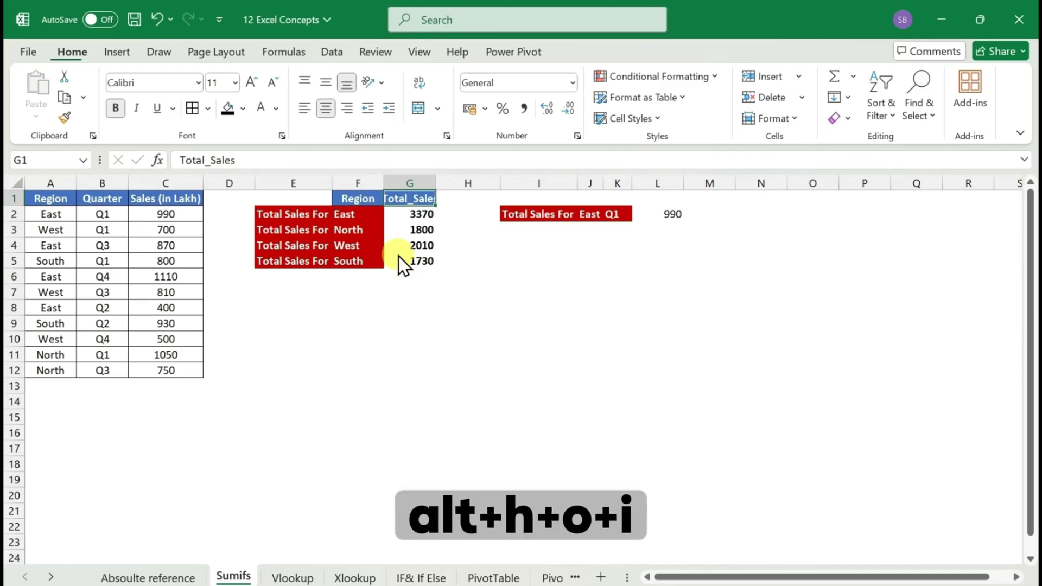
key(Left)
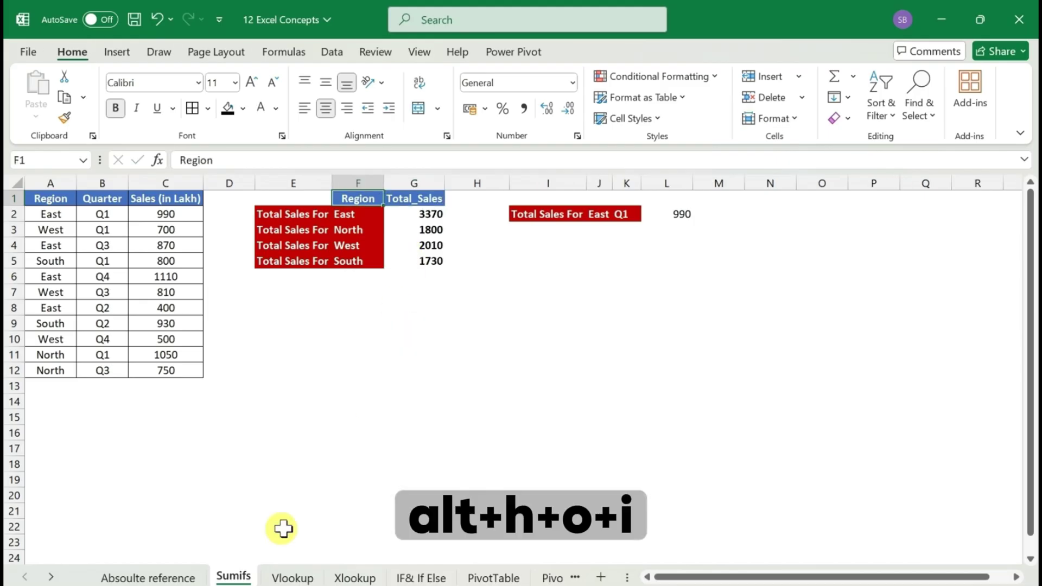
Start a VLOOKUP formula in C2 of the Vlookup sheet with A2 as the lookup value.
click(284, 580)
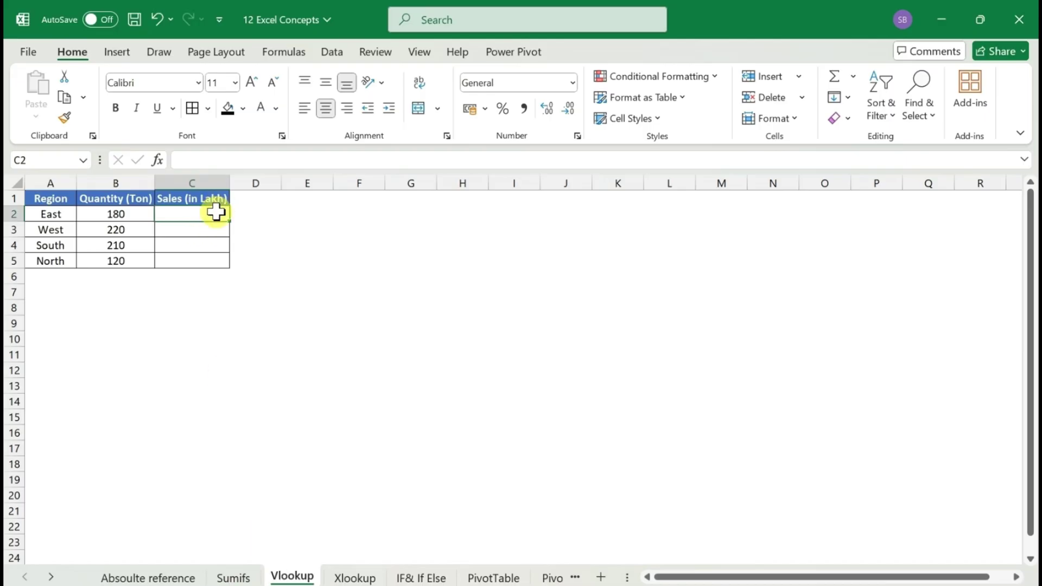
text(=)
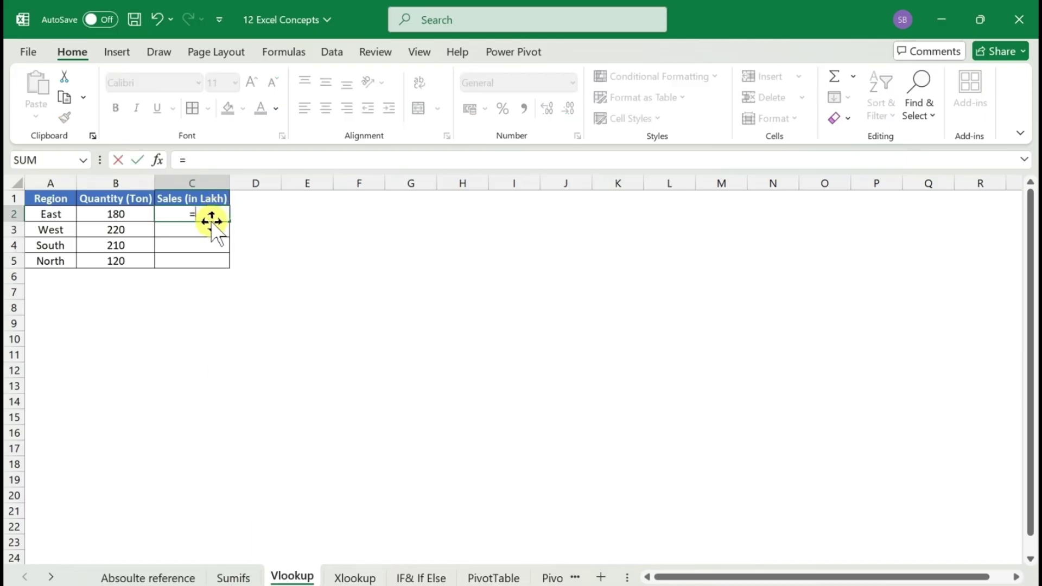
text(vl)
key(Tab)
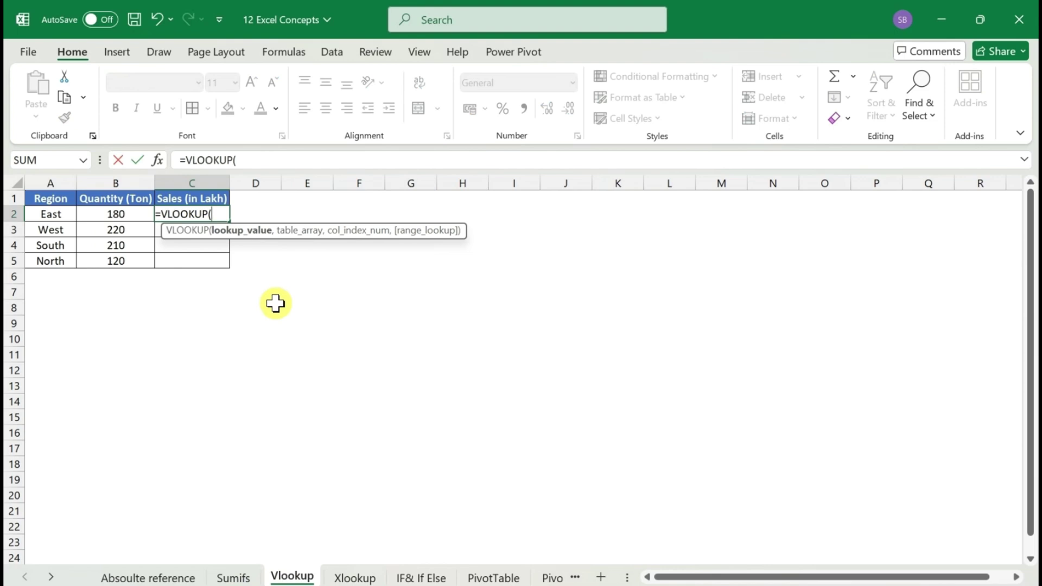
key(Left)
key(Left)
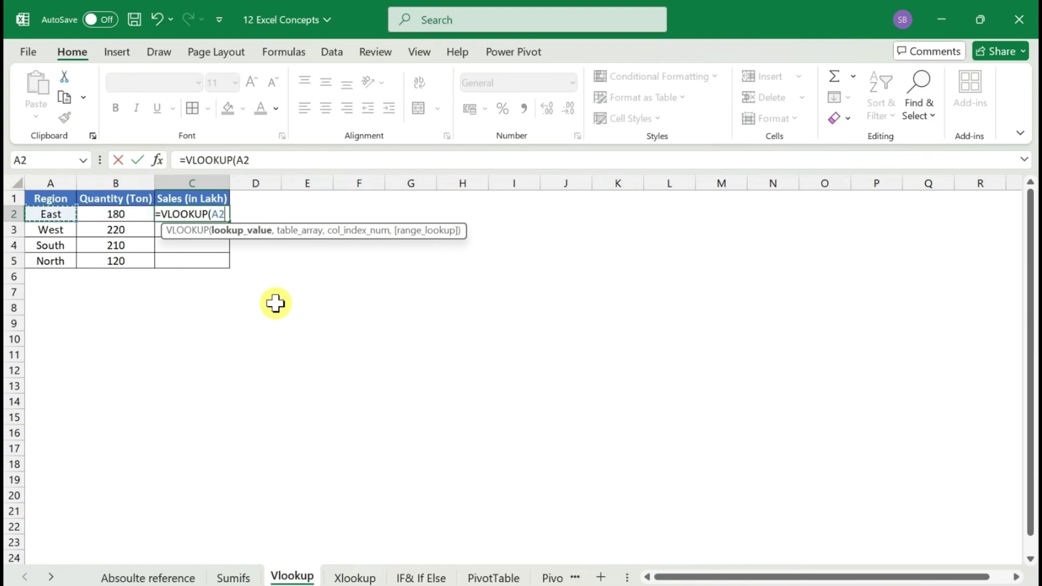
text(,)
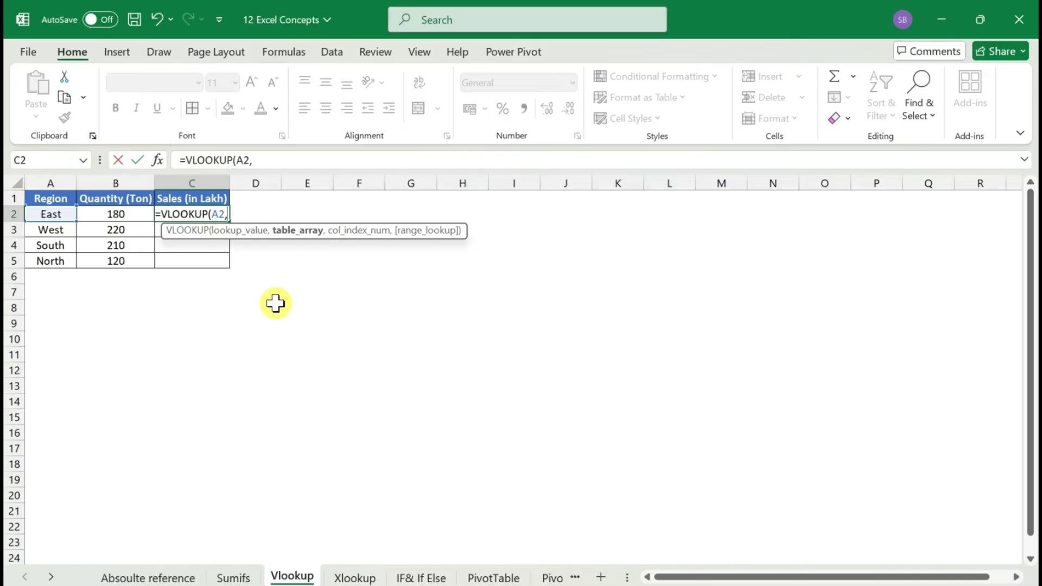
Select F1:G5 on the Sumifs sheet as the VLOOKUP table array.
click(233, 578)
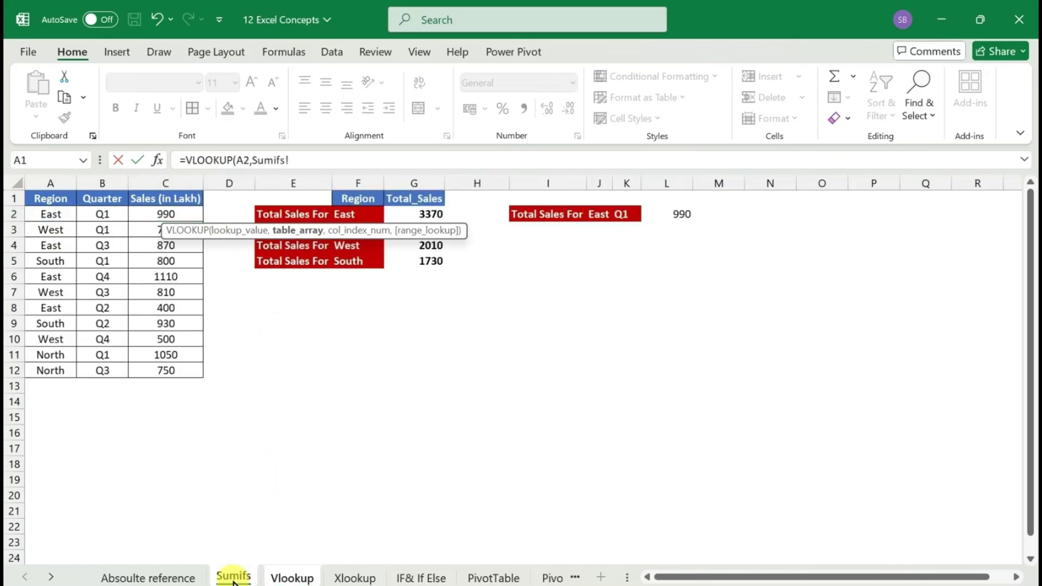
click(352, 216)
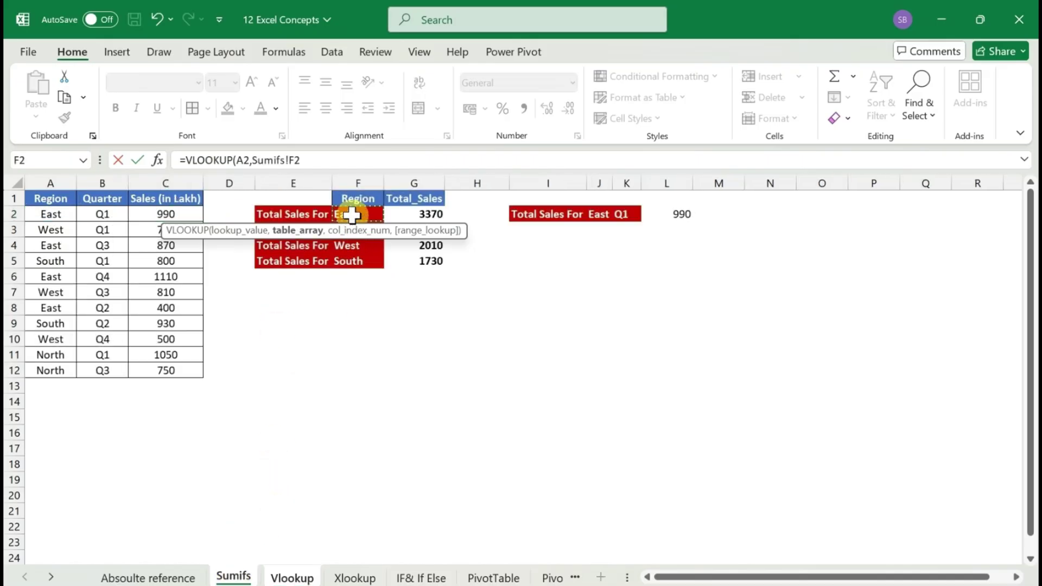
key(Up)
key(shift+Down)
key(shift+Down)
key(shift+Down)
key(shift+Down)
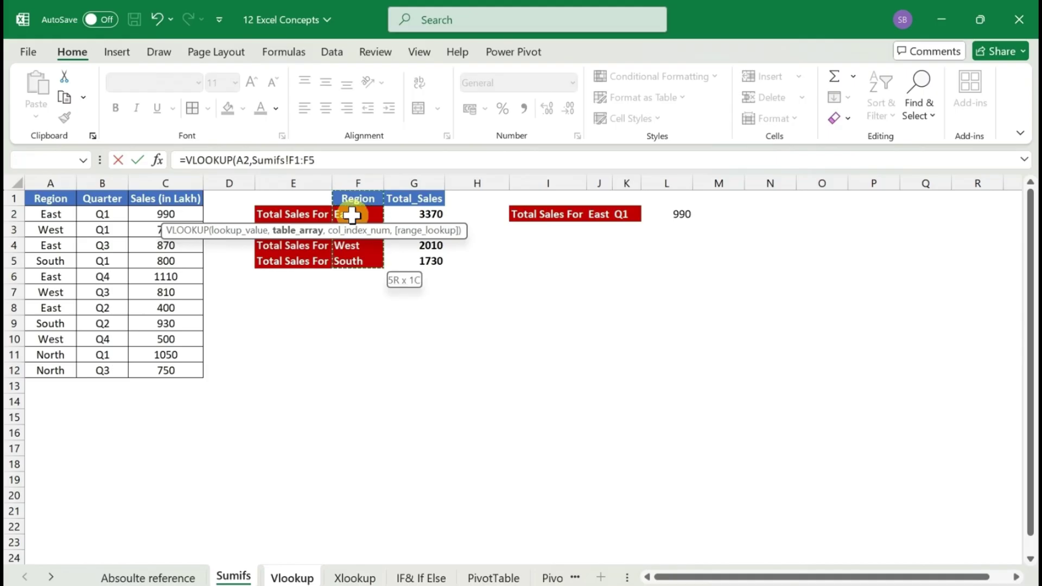
key(shift+Right)
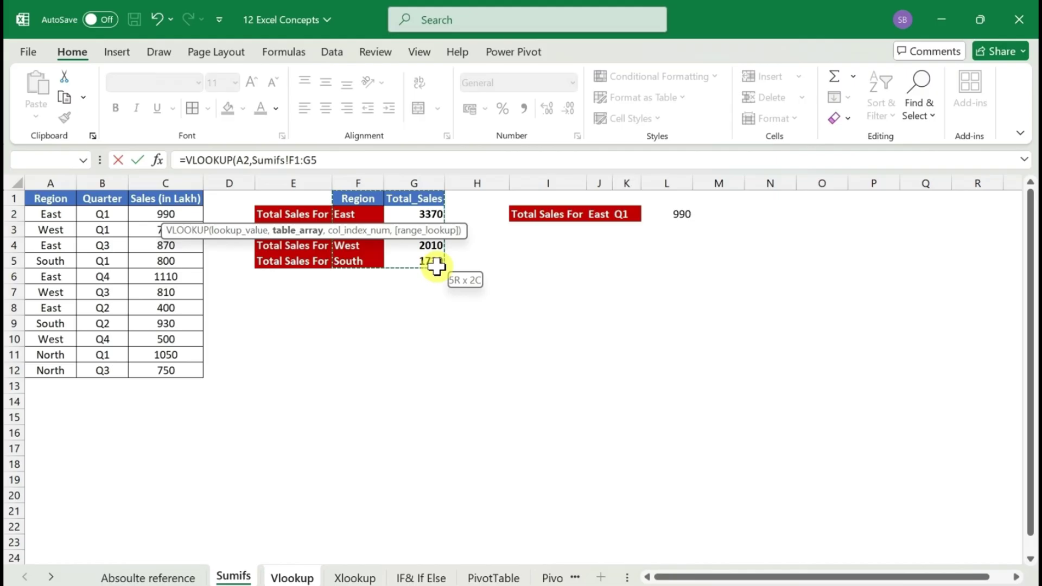
key(Down)
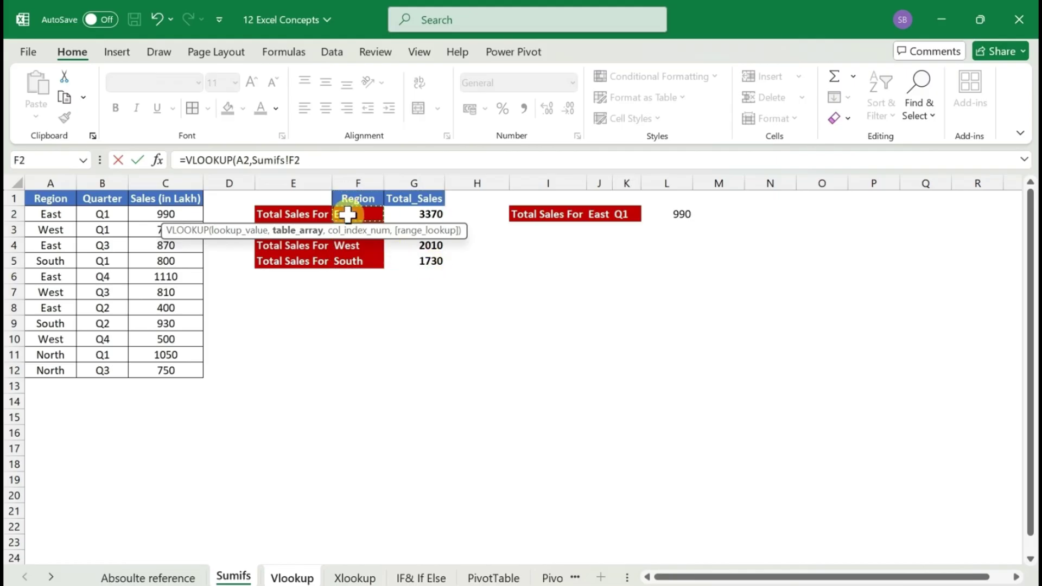
key(shift+Down)
key(shift+Down)
key(shift+Down)
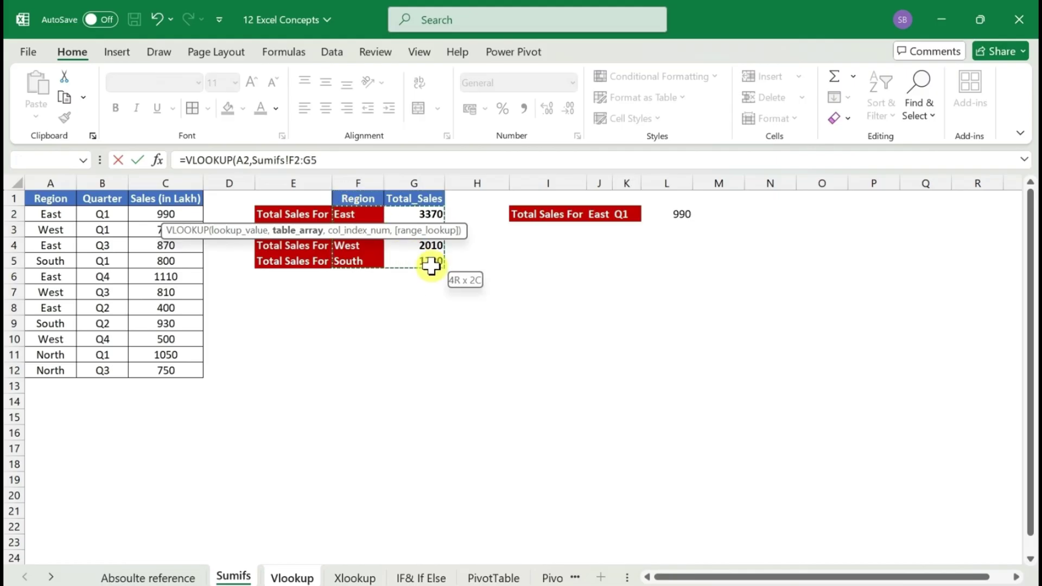
key(Up)
key(shift+Right)
Make the table array absolute as Sumifs!$F$1:$G$5 and add column index 2 with FALSE for an exact match.
key(F4)
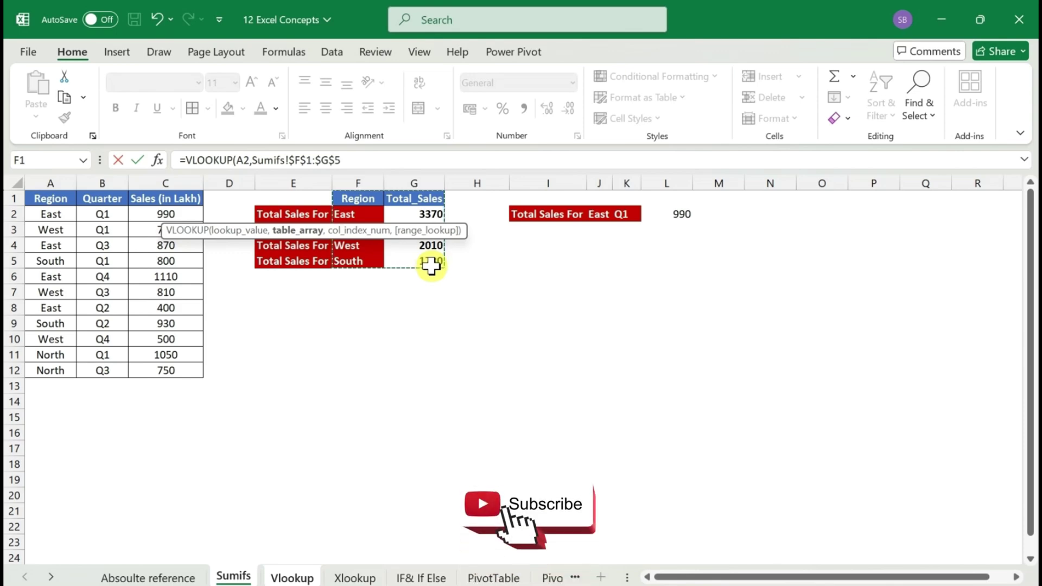
text(,)
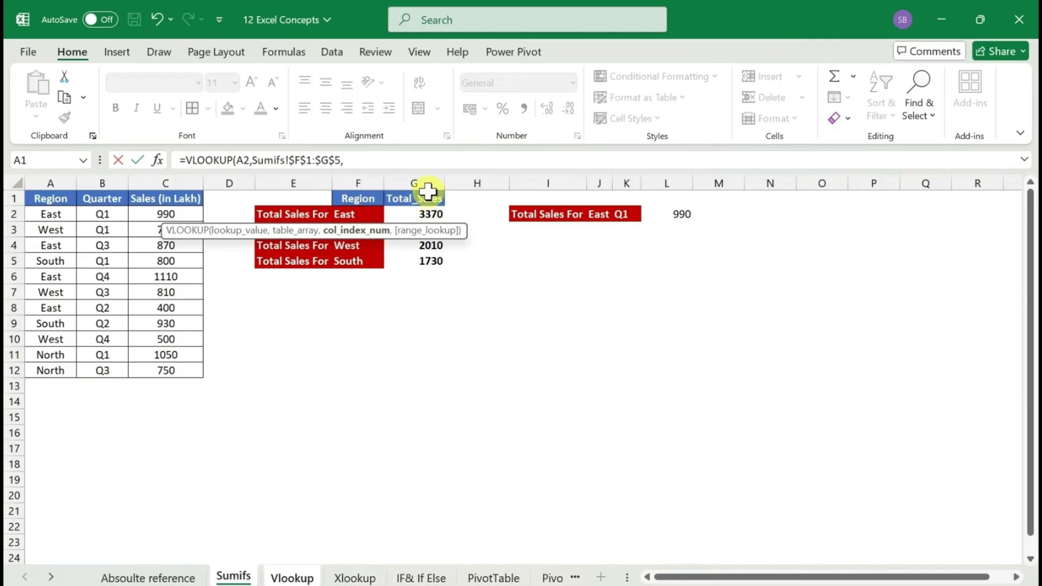
click(376, 160)
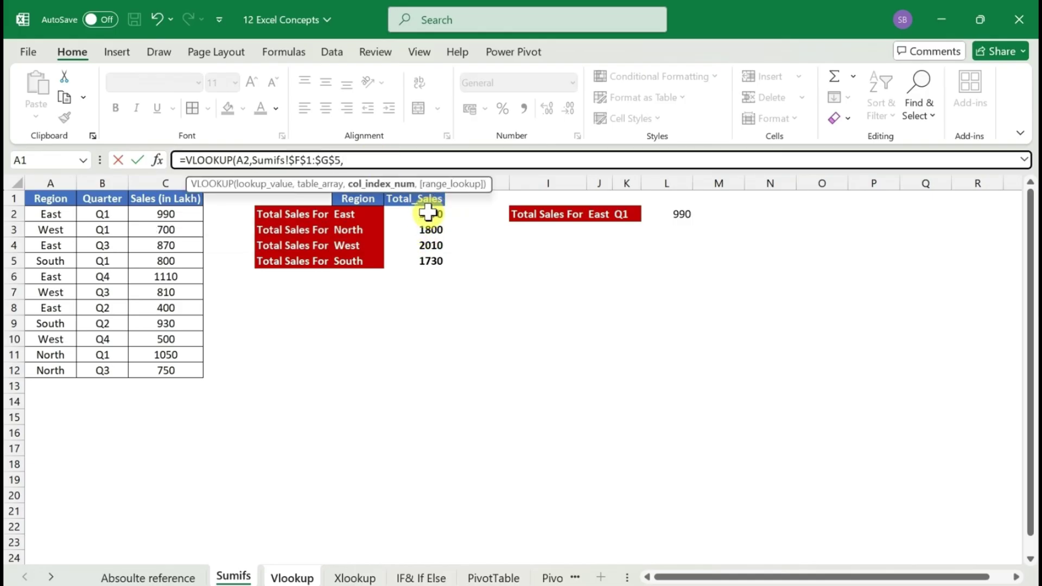
text(2,)
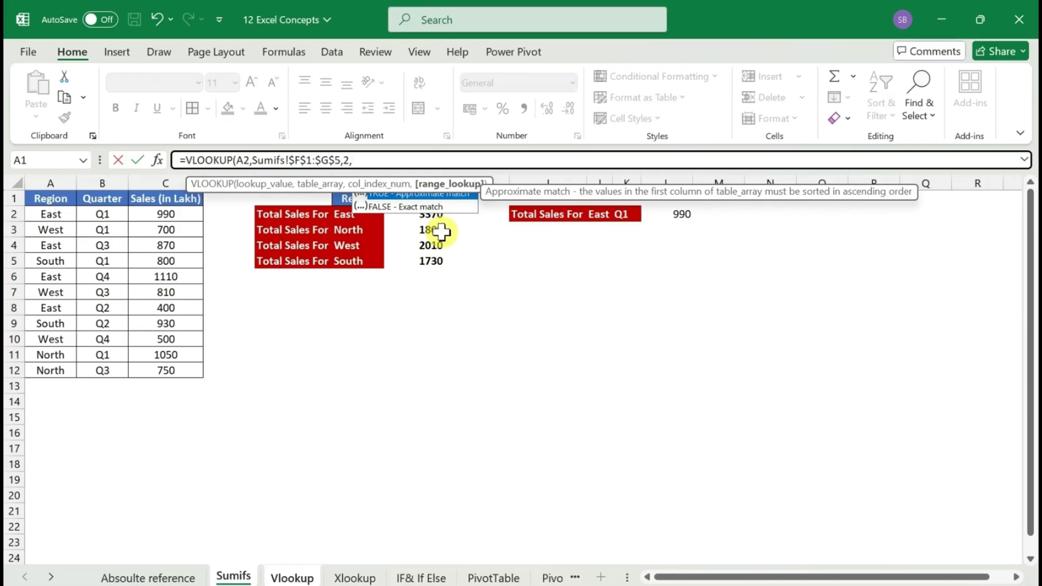
key(Down)
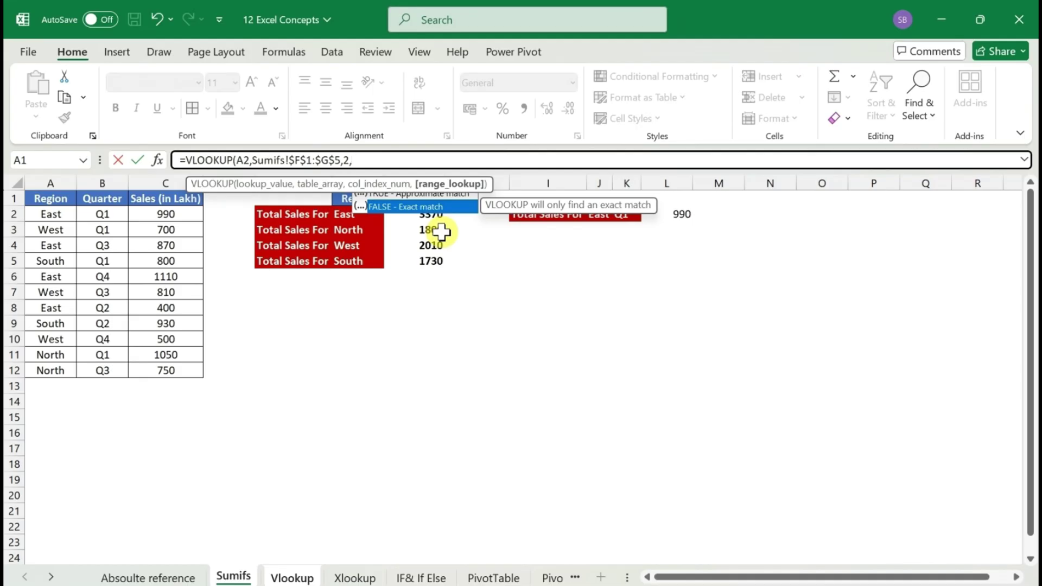
key(Tab)
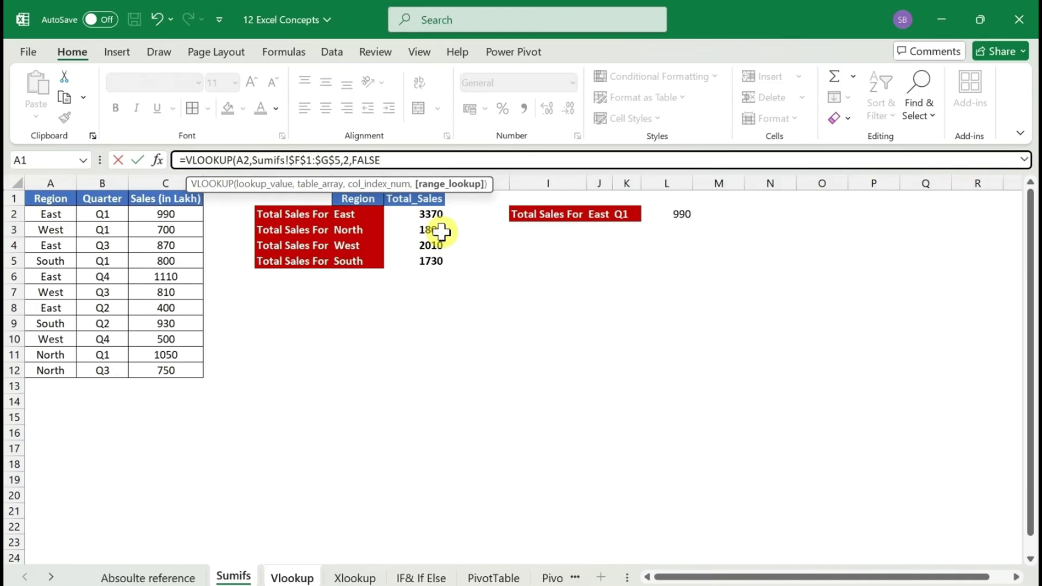
Complete the VLOOKUP formula in C2 of the Vlookup sheet and fill it down the Sales (in Lakh) column to C5.
text())
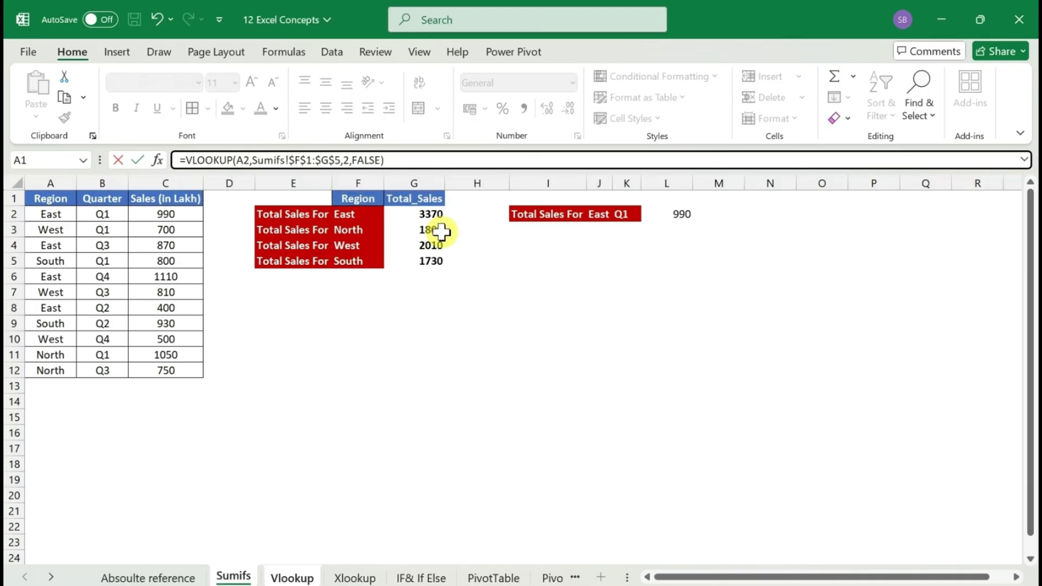
key(Return)
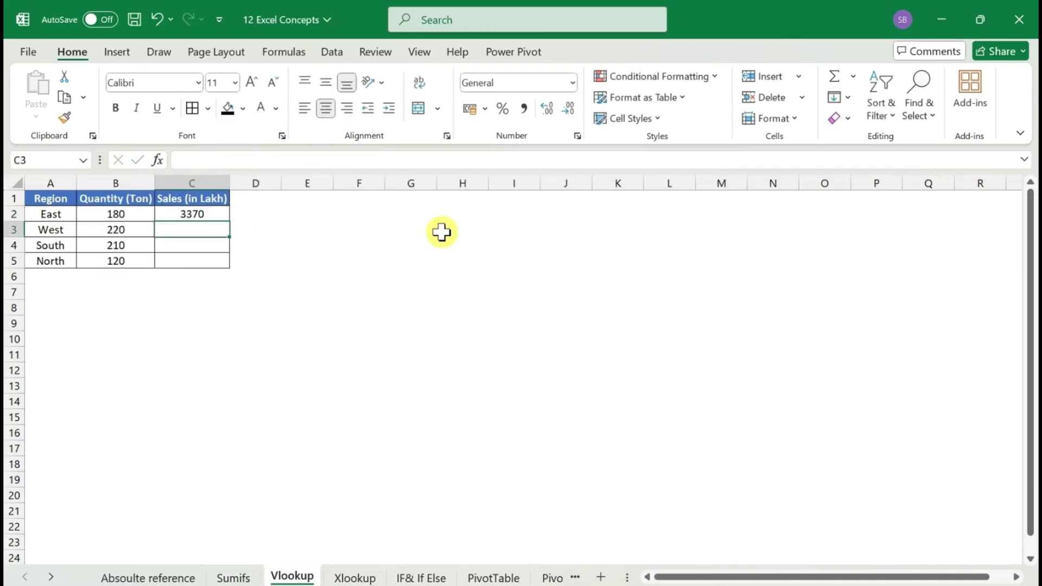
key(Up)
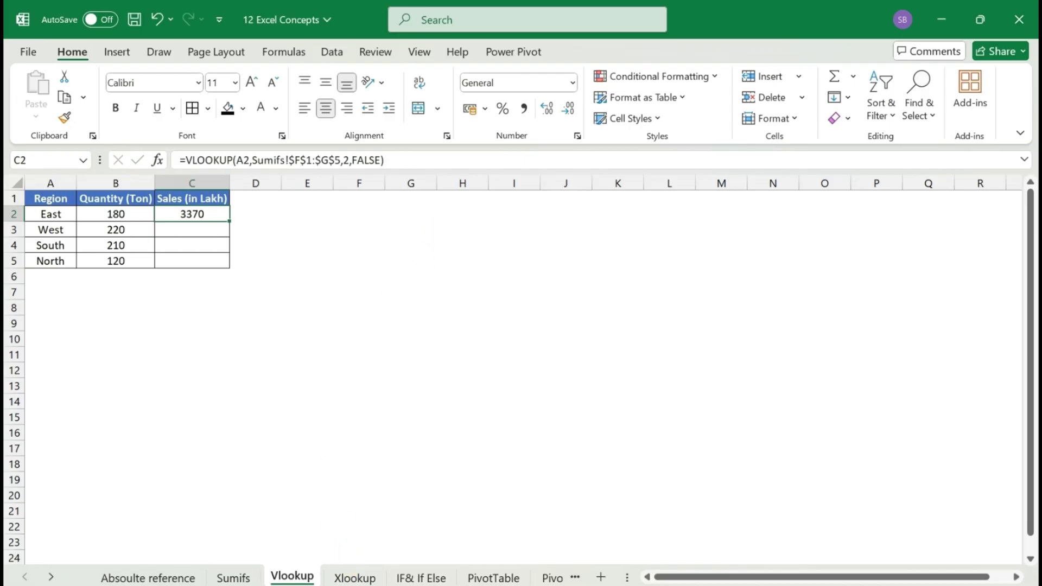
click(232, 577)
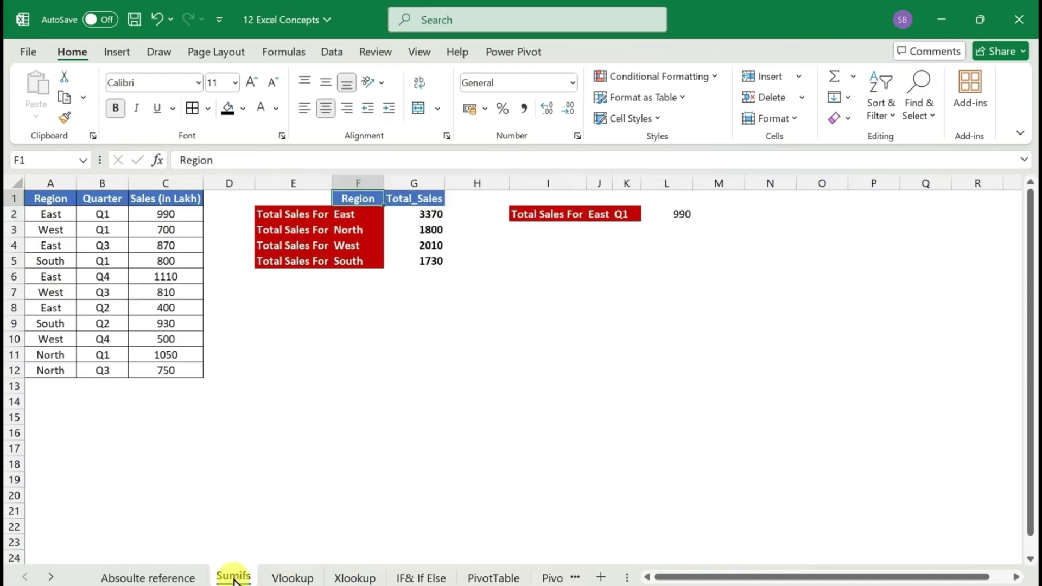
click(293, 578)
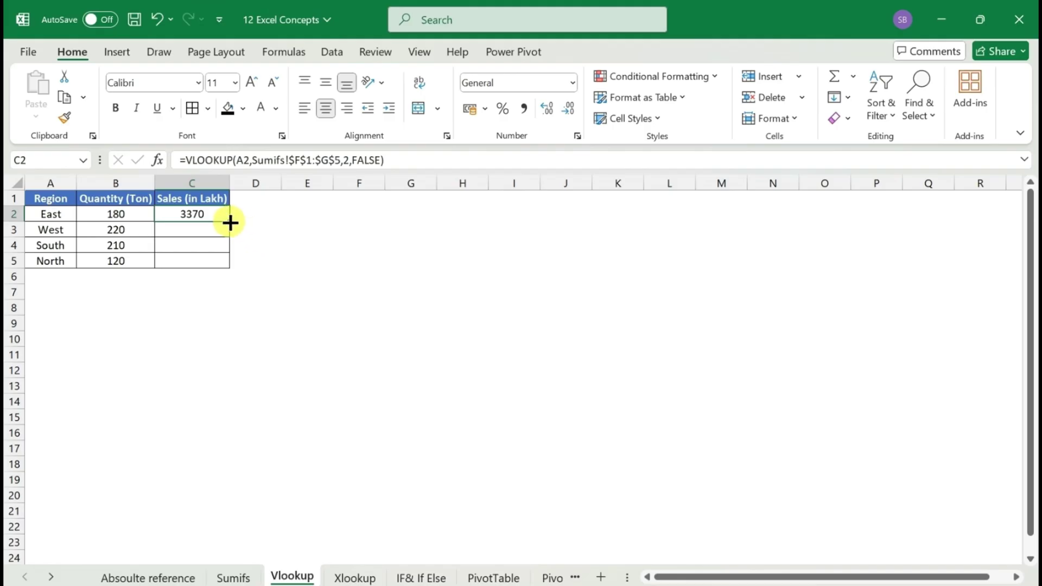
double_click(230, 222)
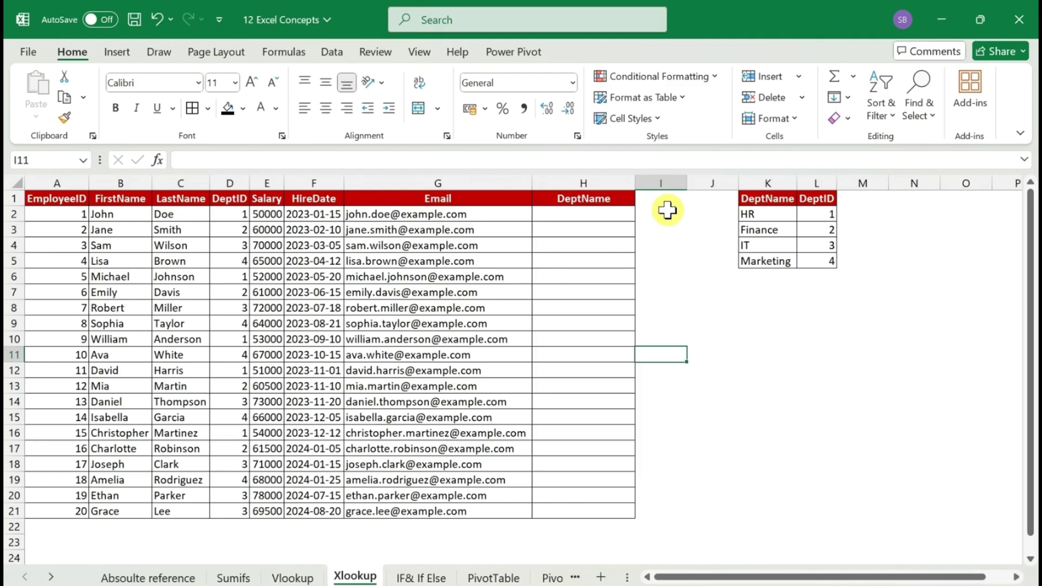
Examine the employee table's columns from EmployeeID through DeptName on the Xlookup sheet.
click(582, 217)
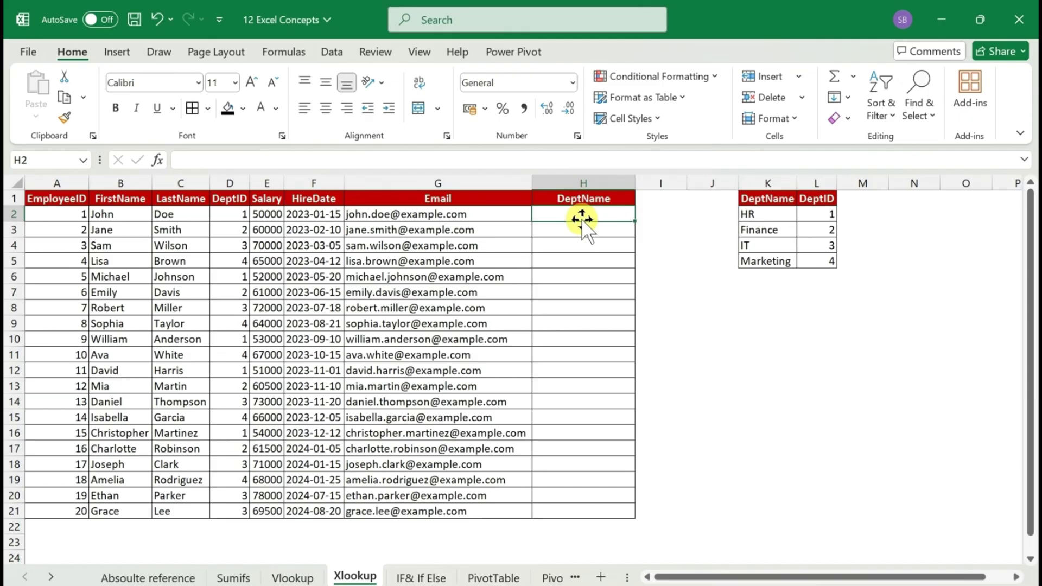
key(Left)
key(Left)
key(Left)
key(Left)
key(Left)
key(Left)
key(Left)
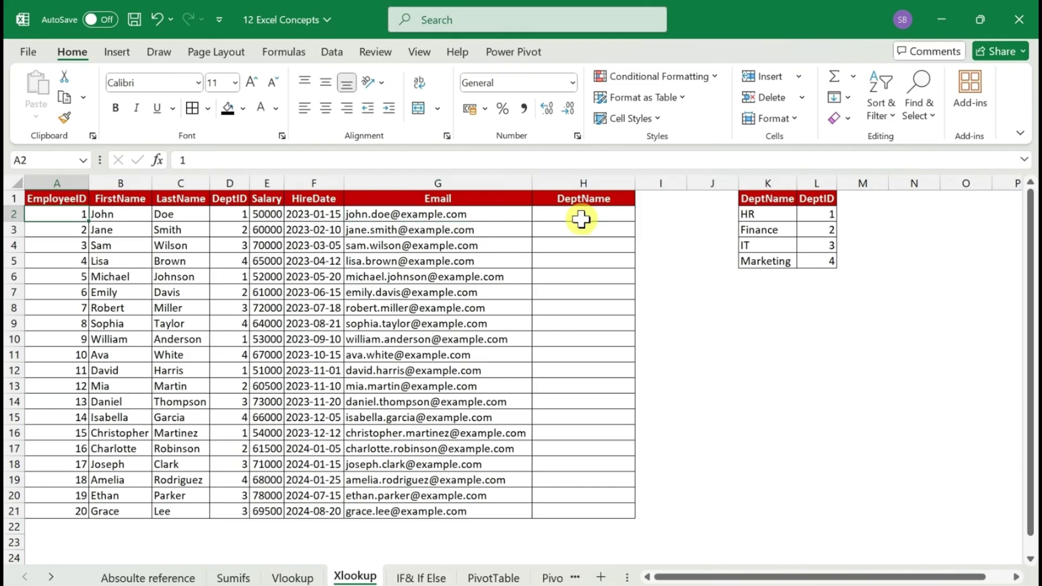
key(Up)
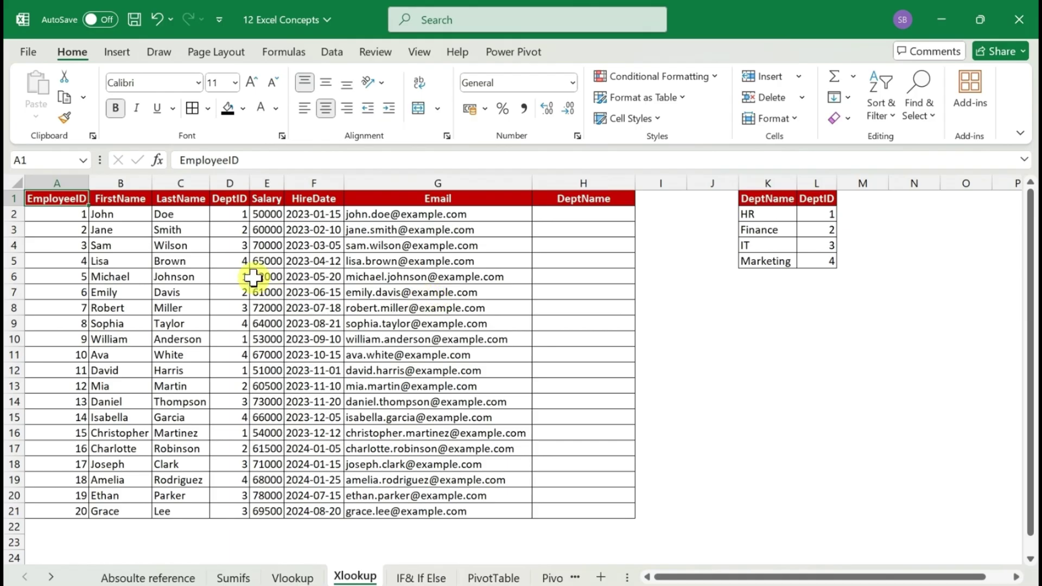
click(109, 228)
key(Up)
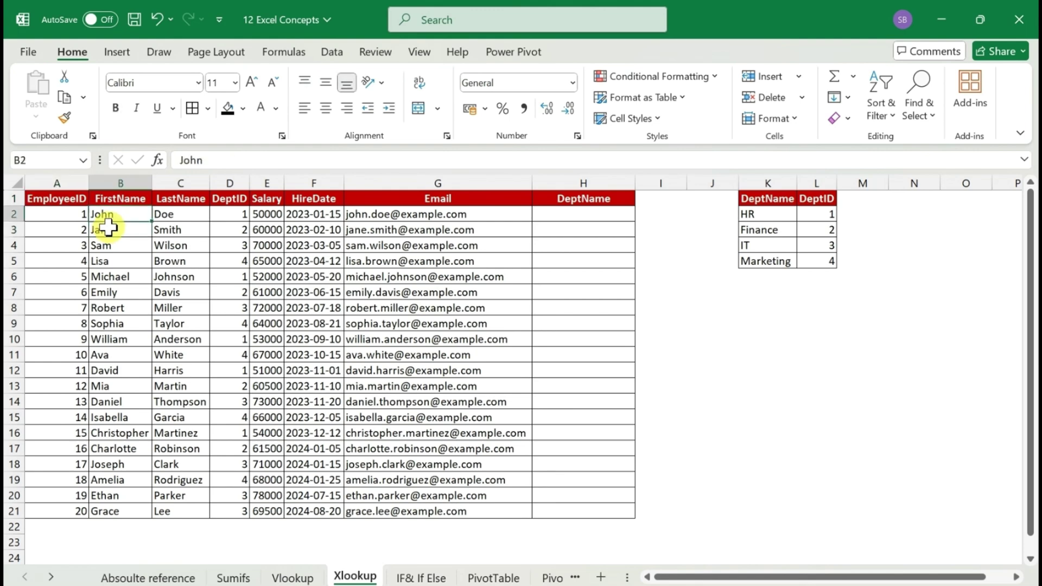
key(Left)
key(Up)
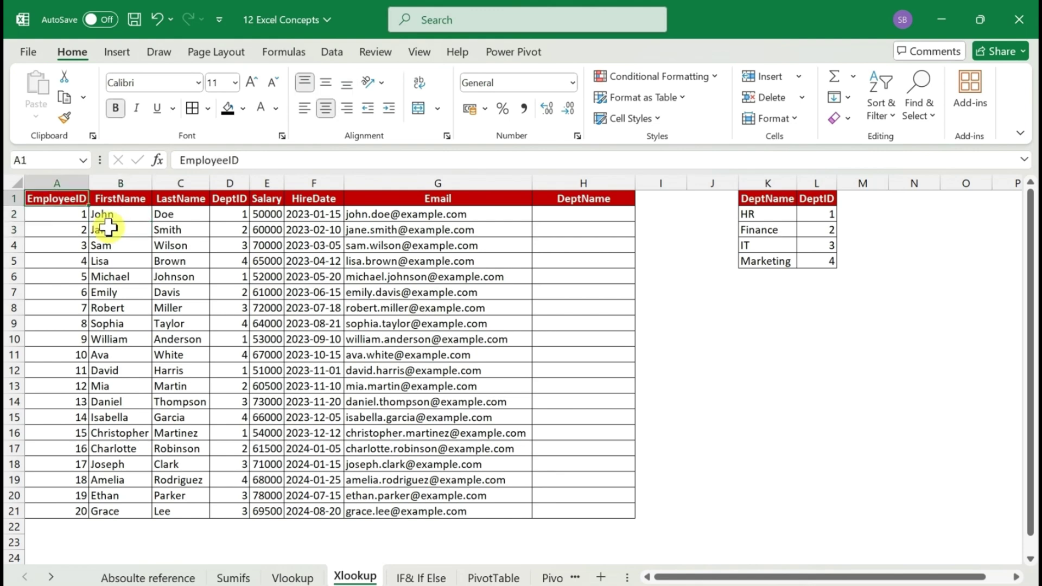
key(Right)
key(Right)
key(Right)
key(Right)
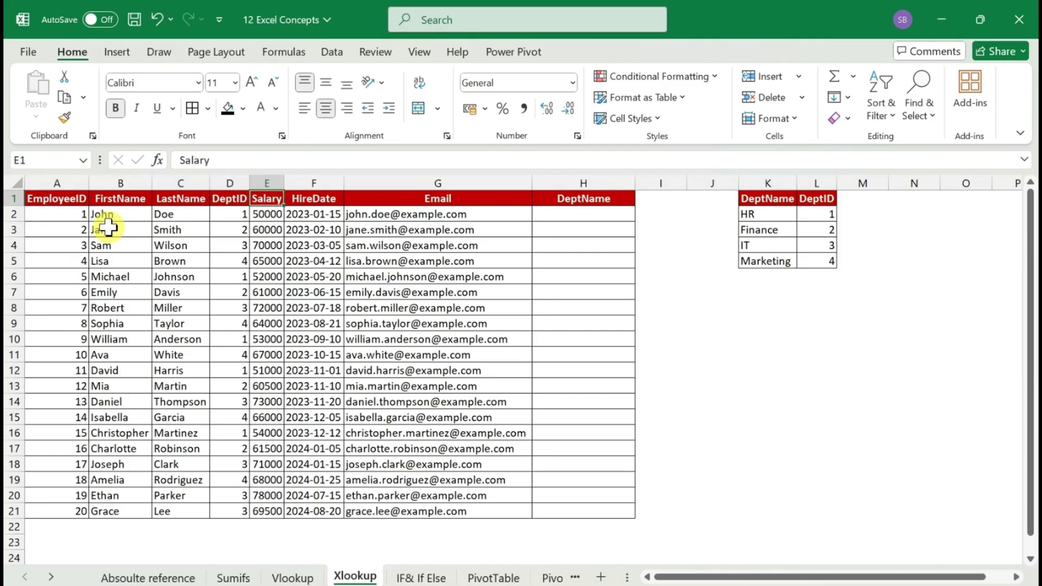
key(Right)
key(Right)
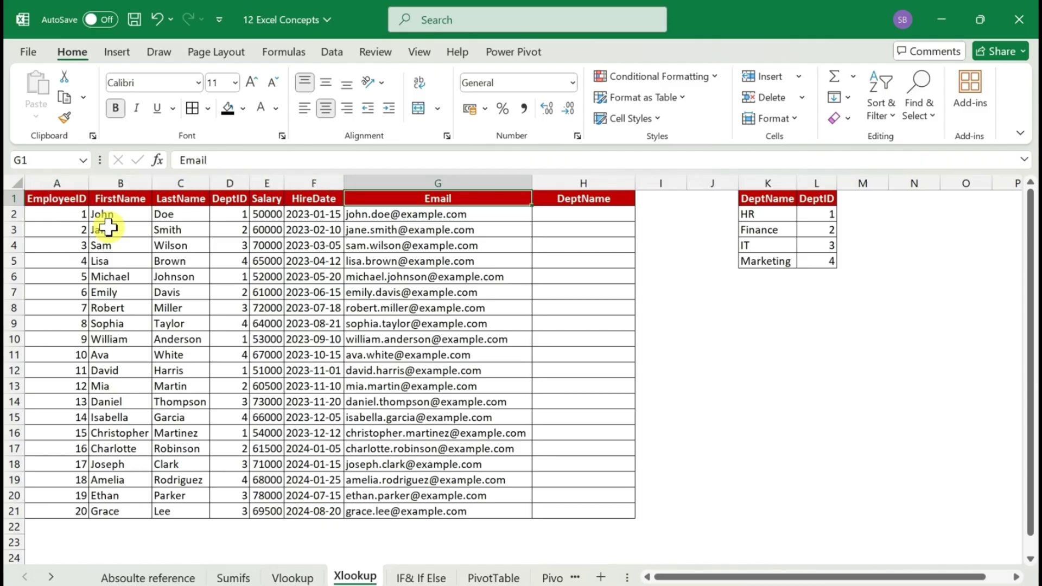
key(Right)
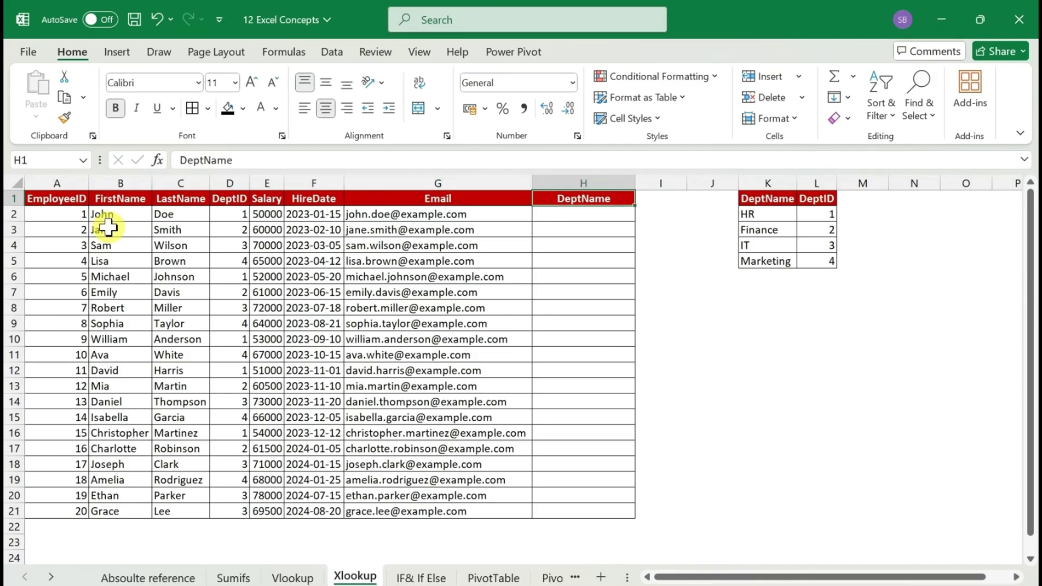
key(Down)
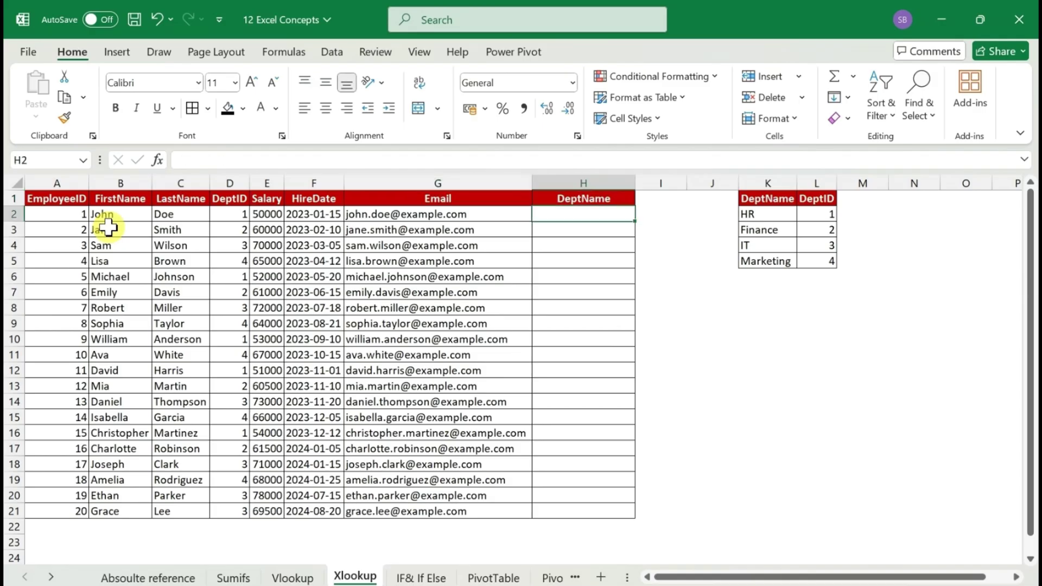
Examine the department lookup table with DeptName in column K and DeptID in column L.
key(Right)
key(Right)
key(Right)
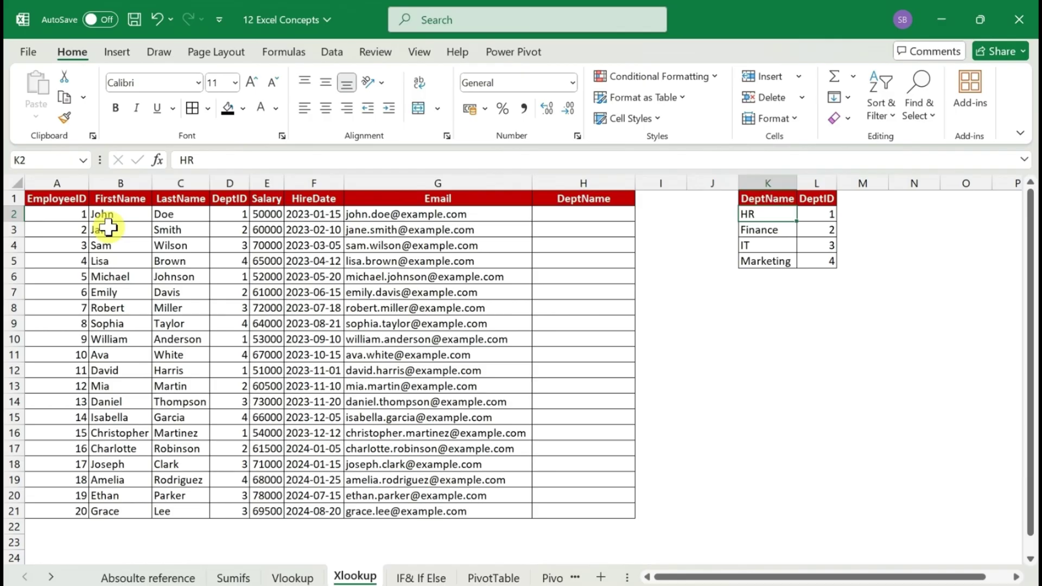
key(Up)
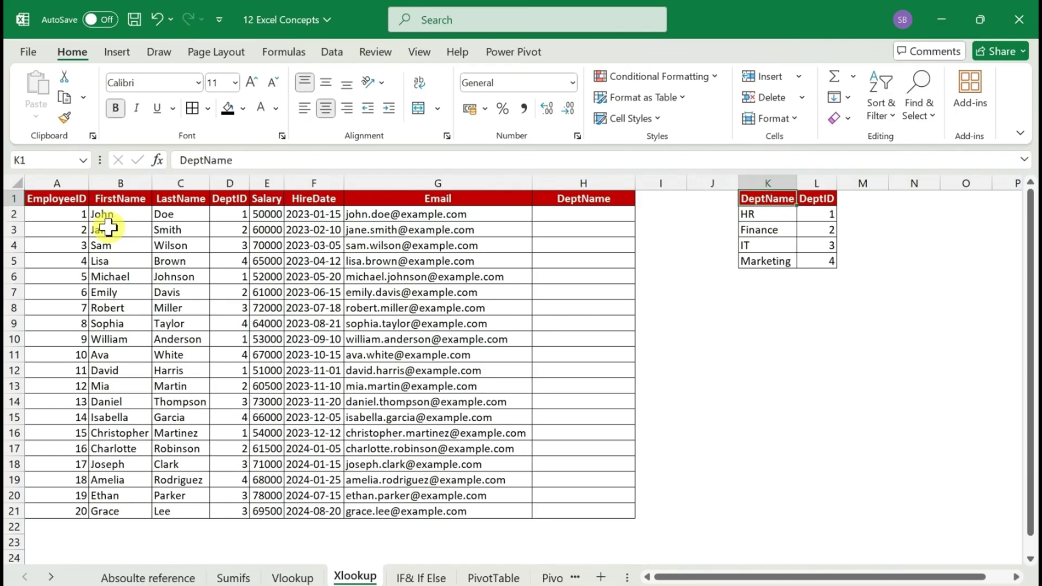
key(Down)
key(Right)
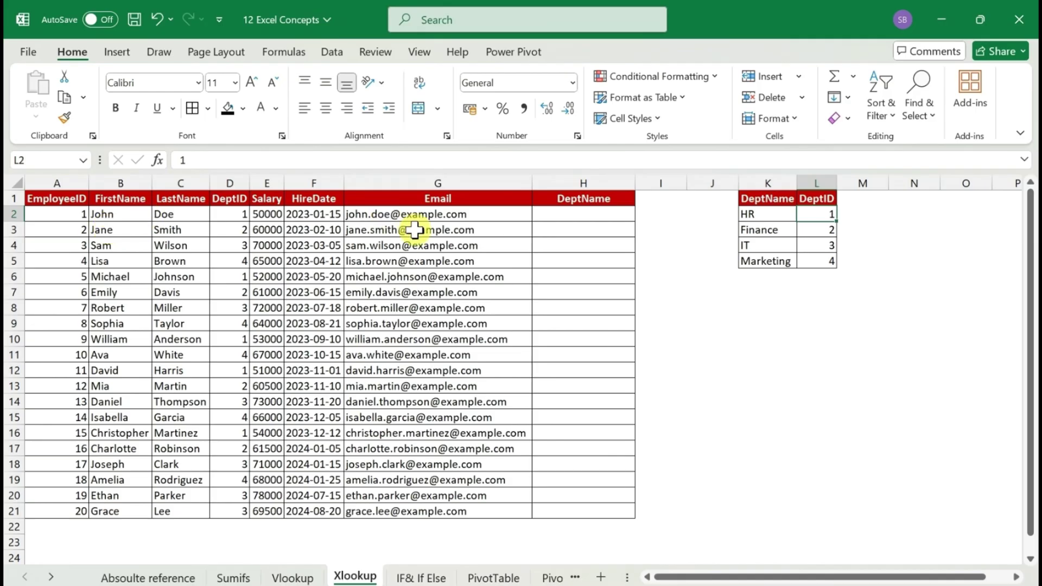
Start a VLOOKUP formula in H2 of the Xlookup sheet with A2 as the lookup value.
click(569, 217)
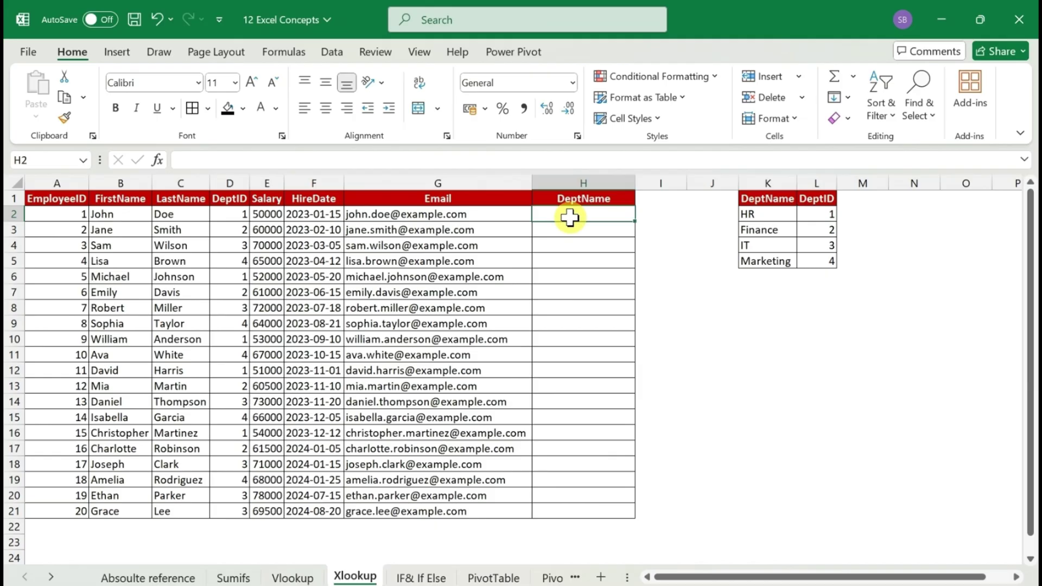
text(=vl)
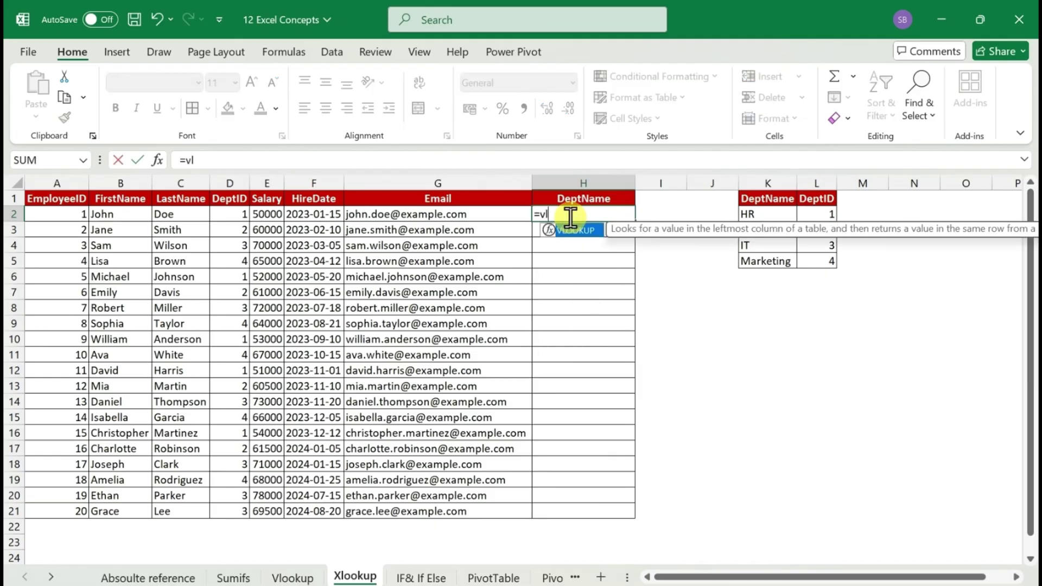
key(Tab)
key(Left)
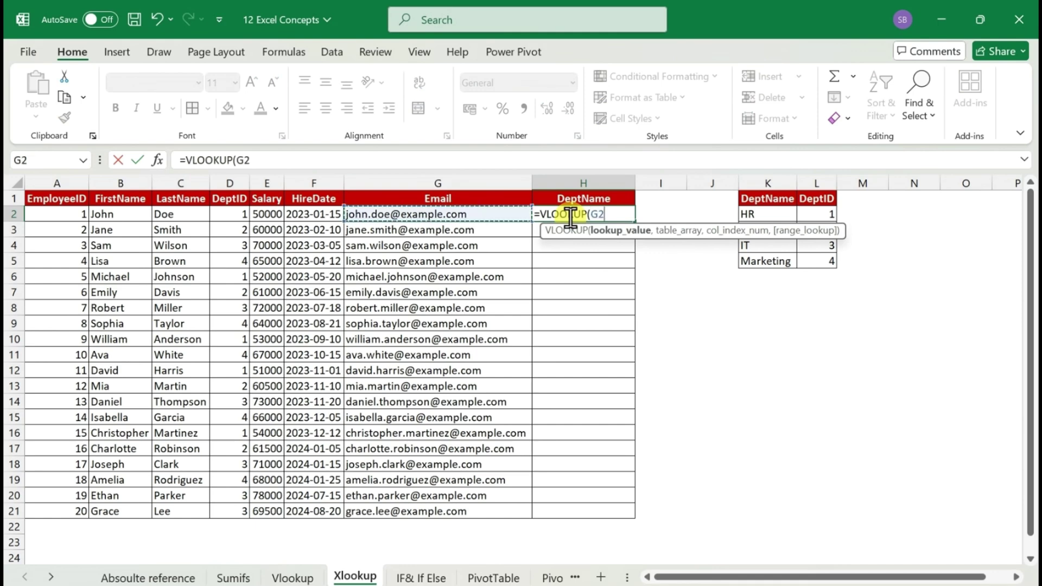
key(Left)
key(Left)
key(Left)
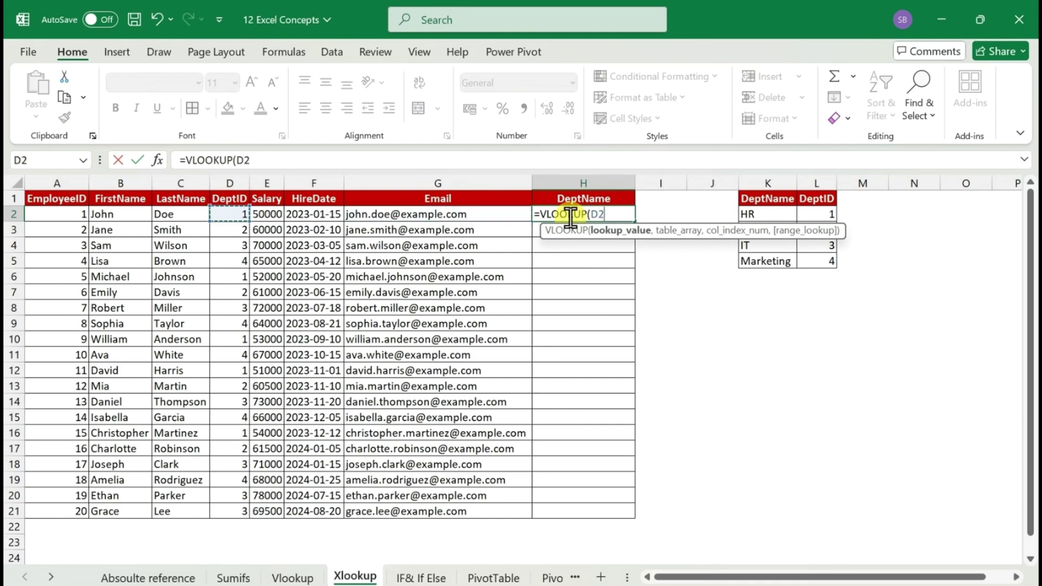
key(Left)
key(Left)
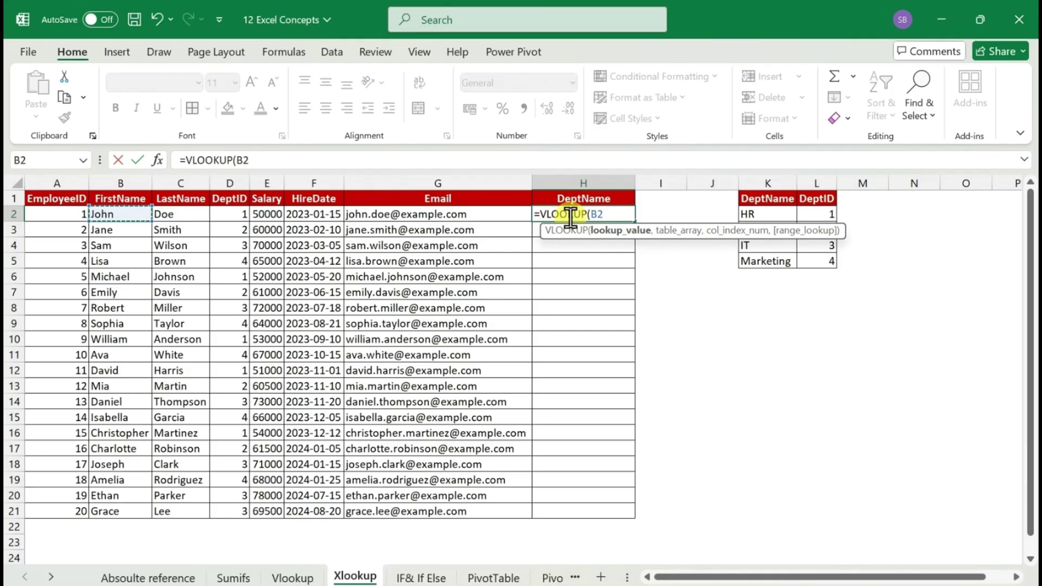
key(Left)
text(,)
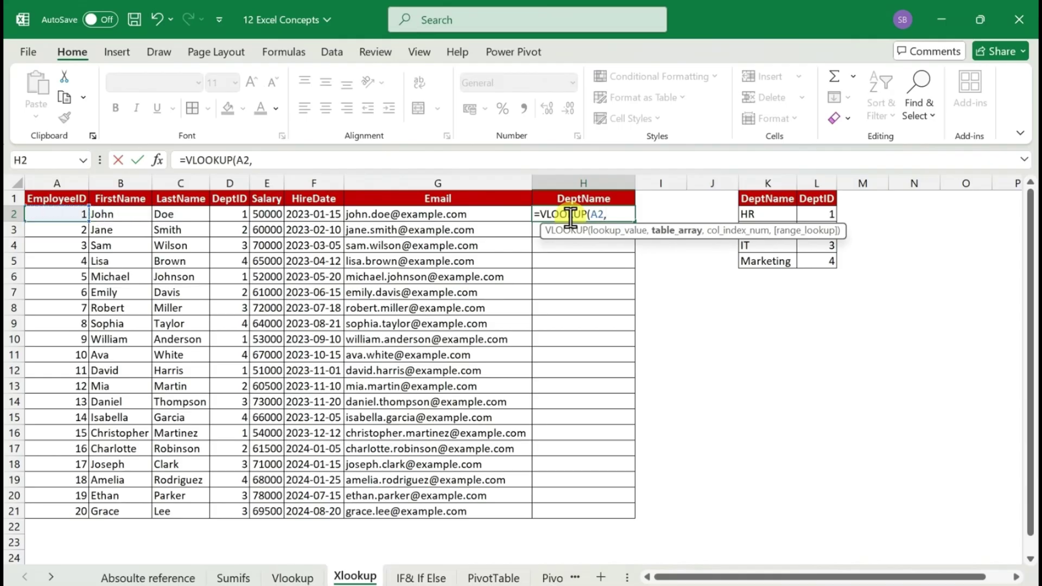
Set the department table K1:L5 as the VLOOKUP table array with absolute references $K$1:$L$5.
click(768, 214)
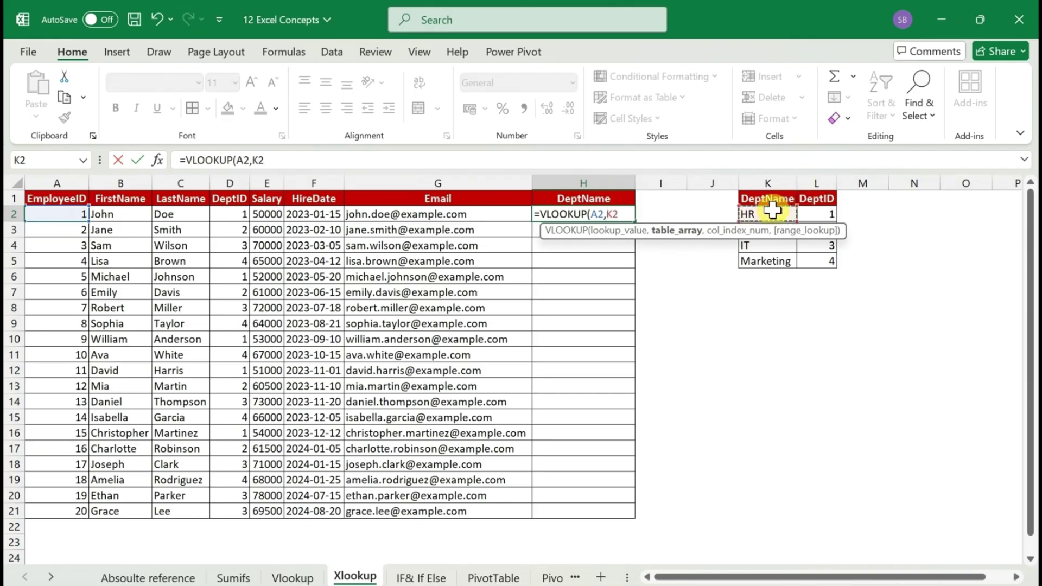
click(770, 201)
key(ctrl+shift+Right)
key(ctrl+shift+Down)
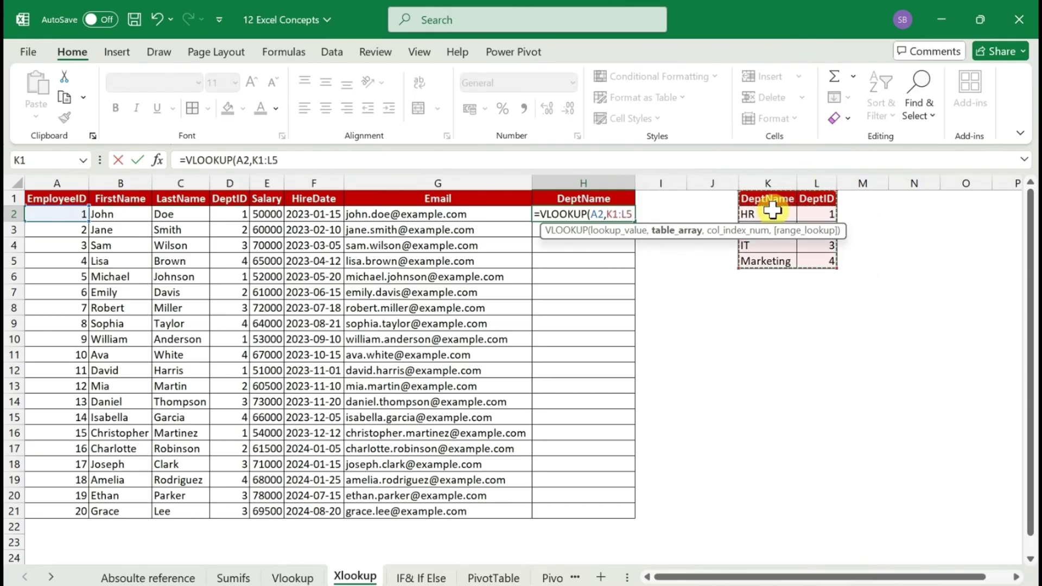
key(F4)
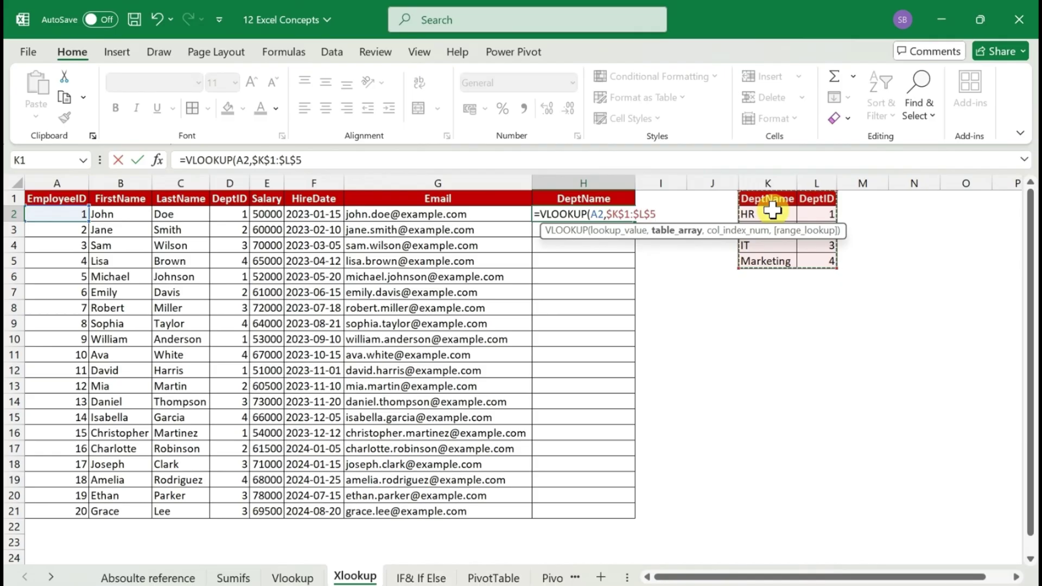
text(,)
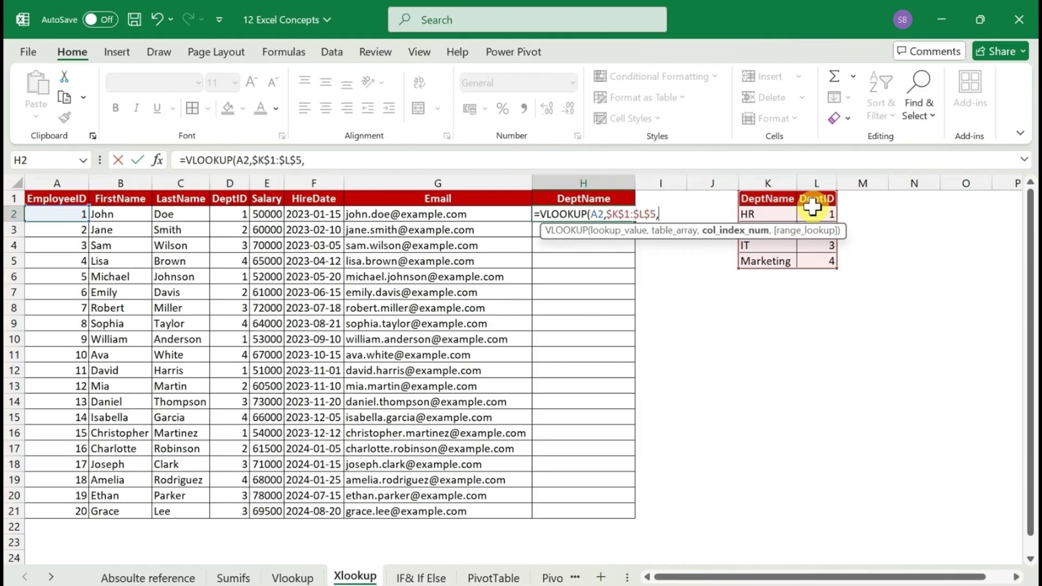
Try to return DeptName using column index -1 with FALSE for an exact match in H2's VLOOKUP.
text(-1,)
key(Down)
key(Tab)
text())
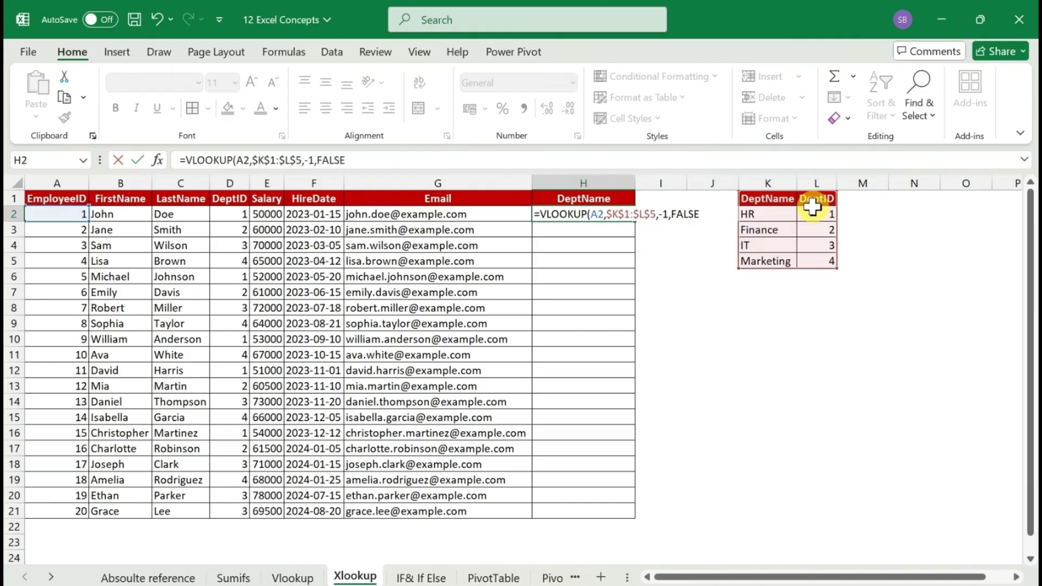
key(Return)
key(Up)
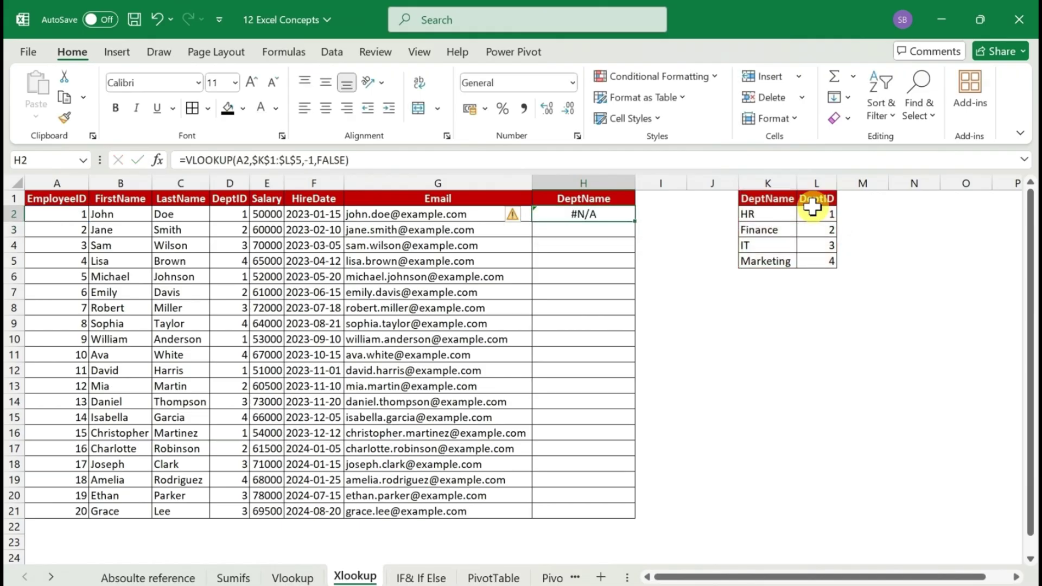
Try column index 2 instead of -1 in H2's VLOOKUP formula.
click(311, 159)
key(BackSpace)
key(BackSpace)
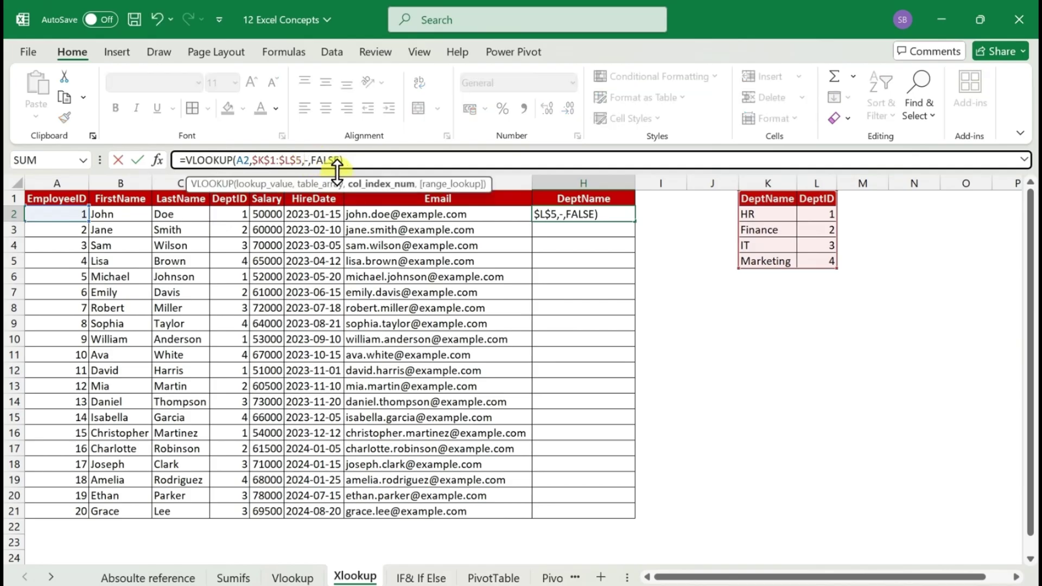
text(2)
key(ctrl+Return)
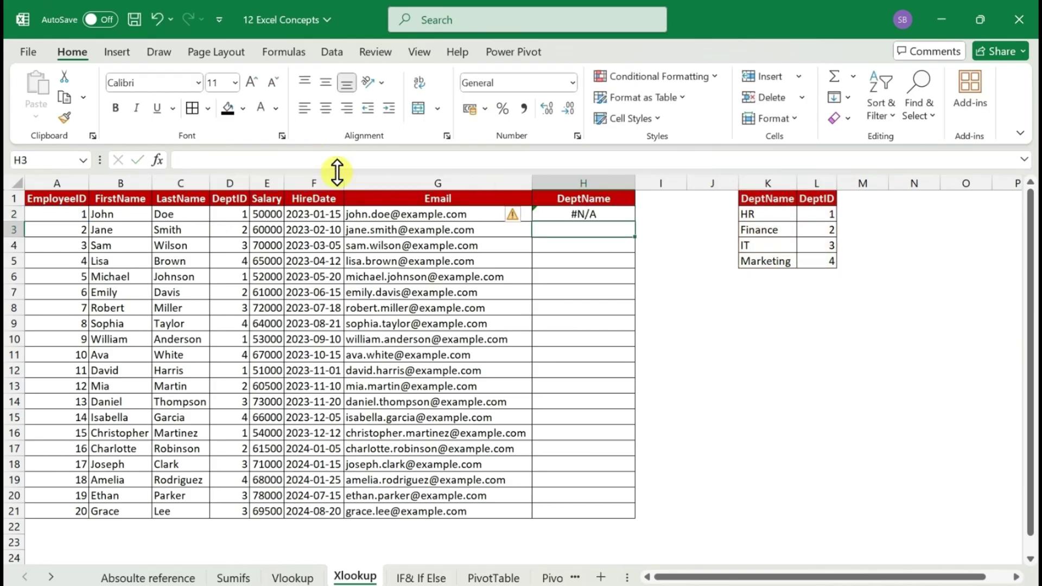
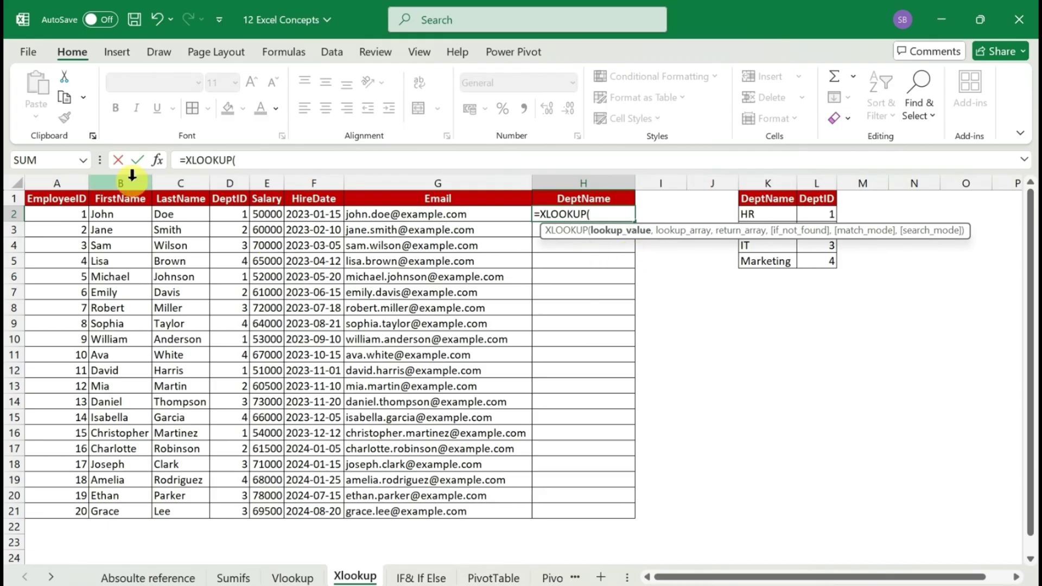
Set A2 as the lookup value and the absolute DeptID range $L$2:$L$5 as the lookup array in H2's XLOOKUP.
click(63, 213)
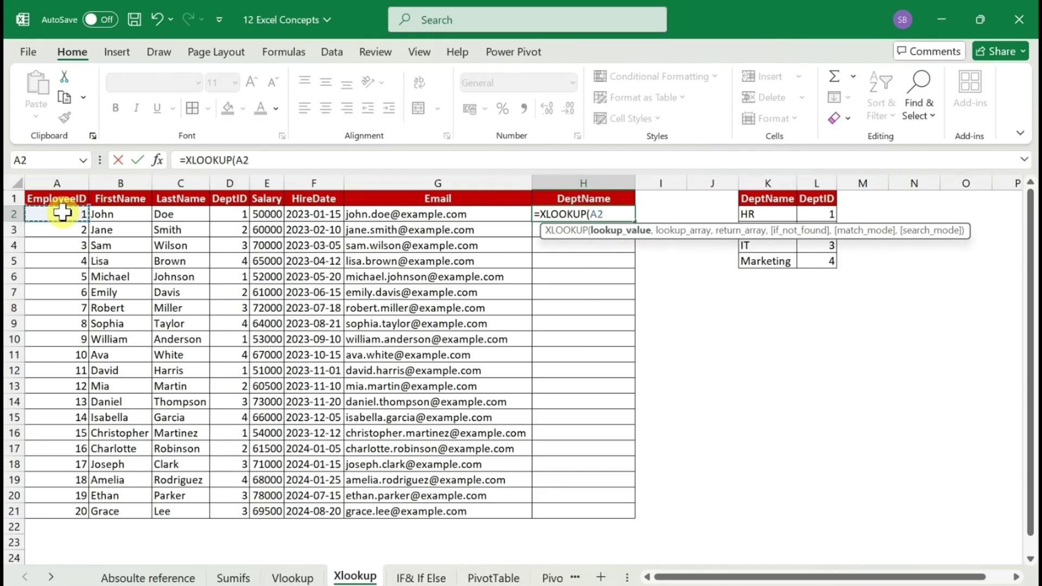
text(,)
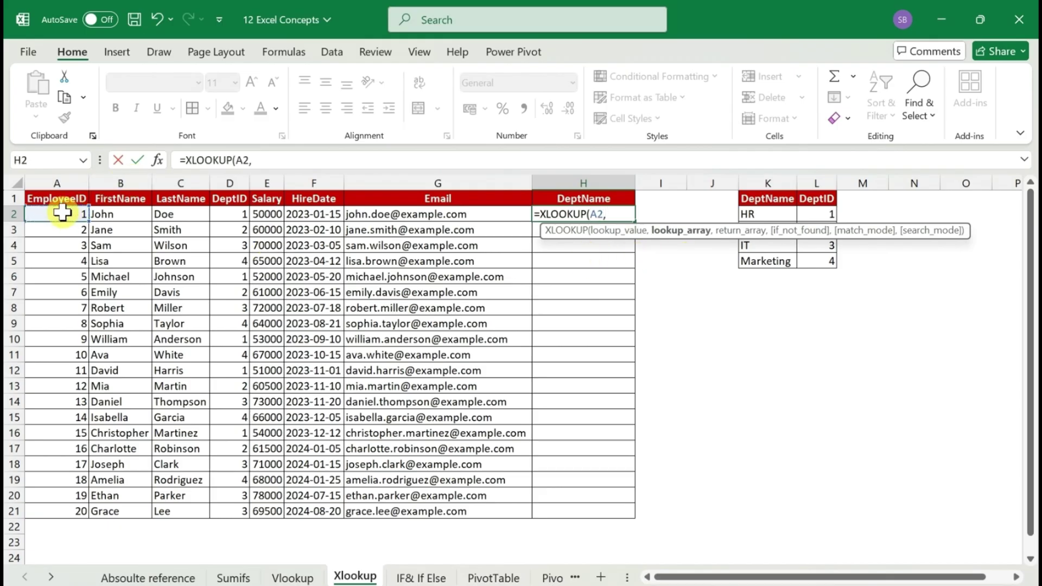
key(Right)
key(Right)
key(Right)
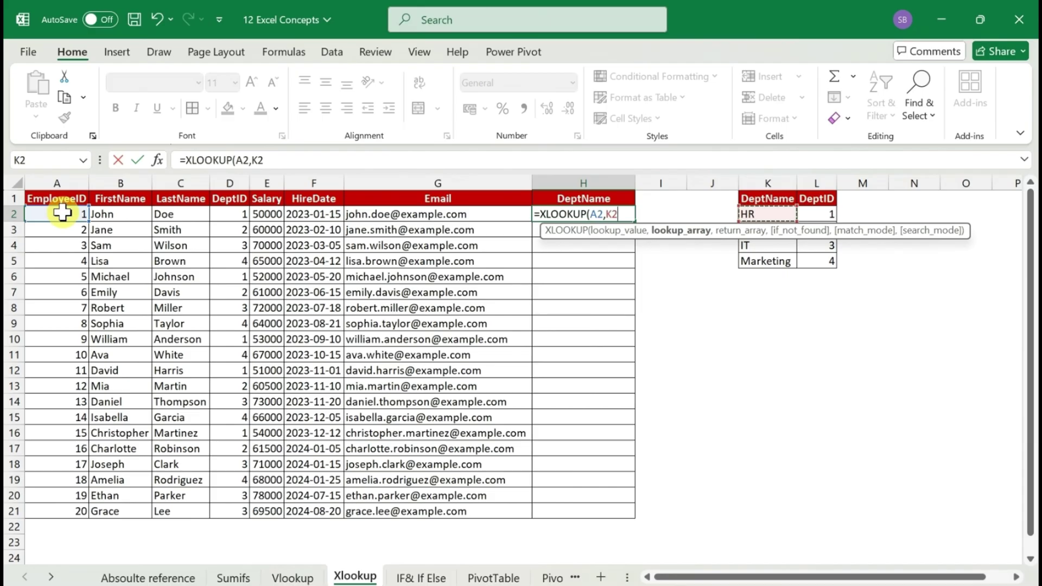
key(Right)
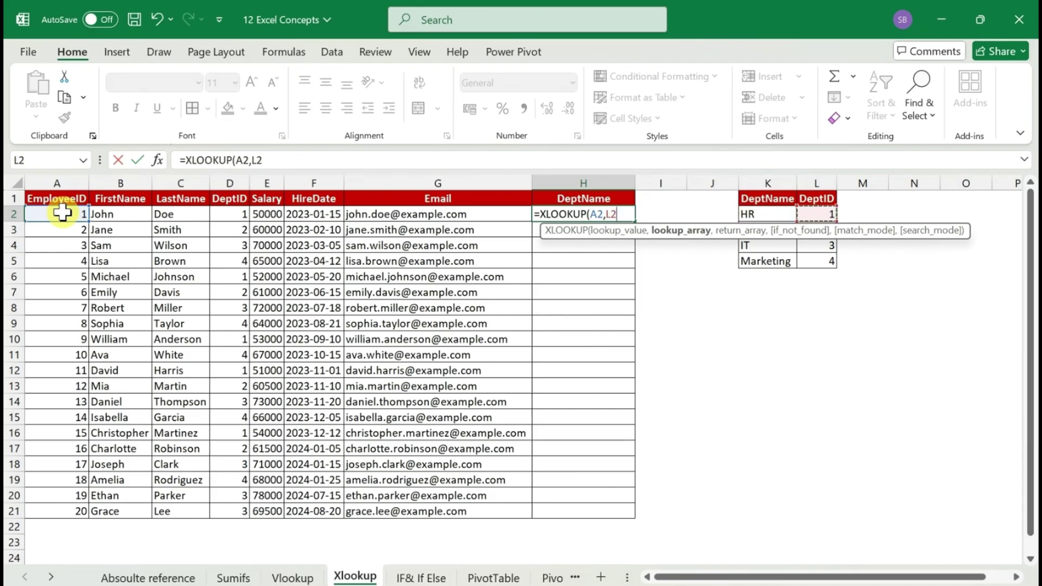
key(ctrl+shift+Down)
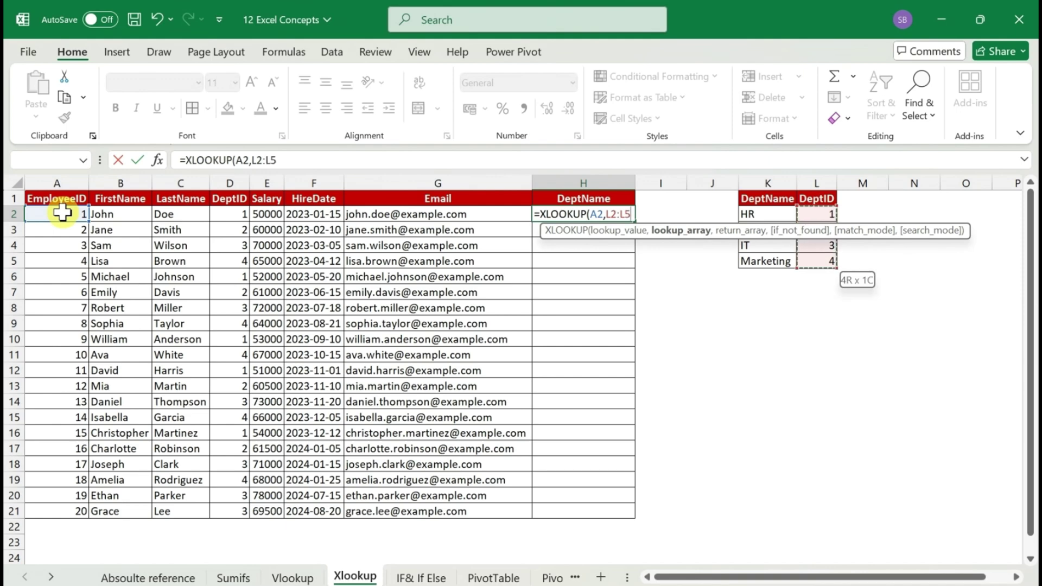
key(F4)
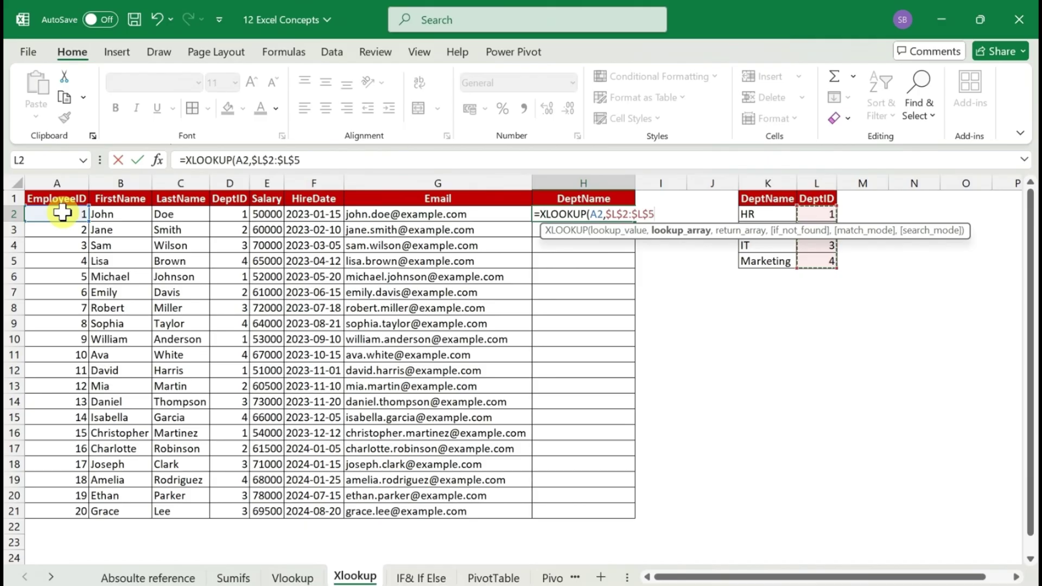
text(,)
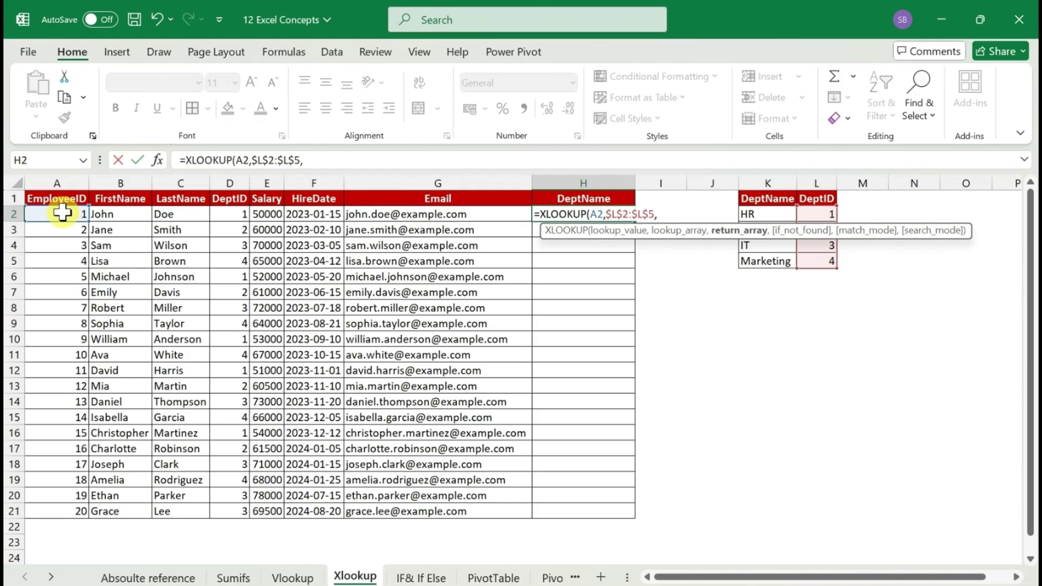
Use the department names K2:K5 as the XLOOKUP return array, complete the formula in H2, and dismiss the save prompt.
key(Right)
key(Right)
key(Right)
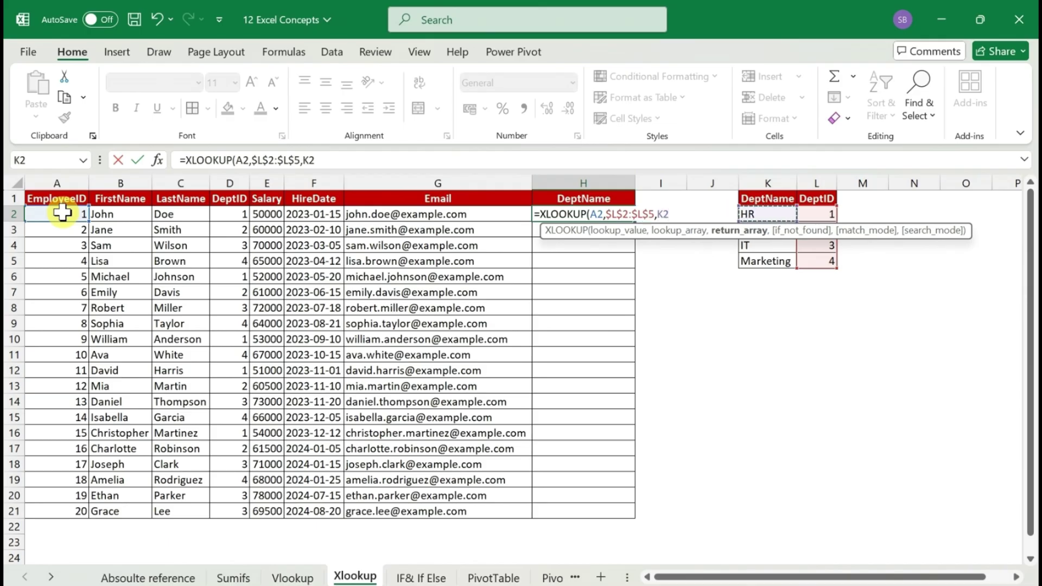
key(shift+Down)
key(shift+Down)
key(shift+Down)
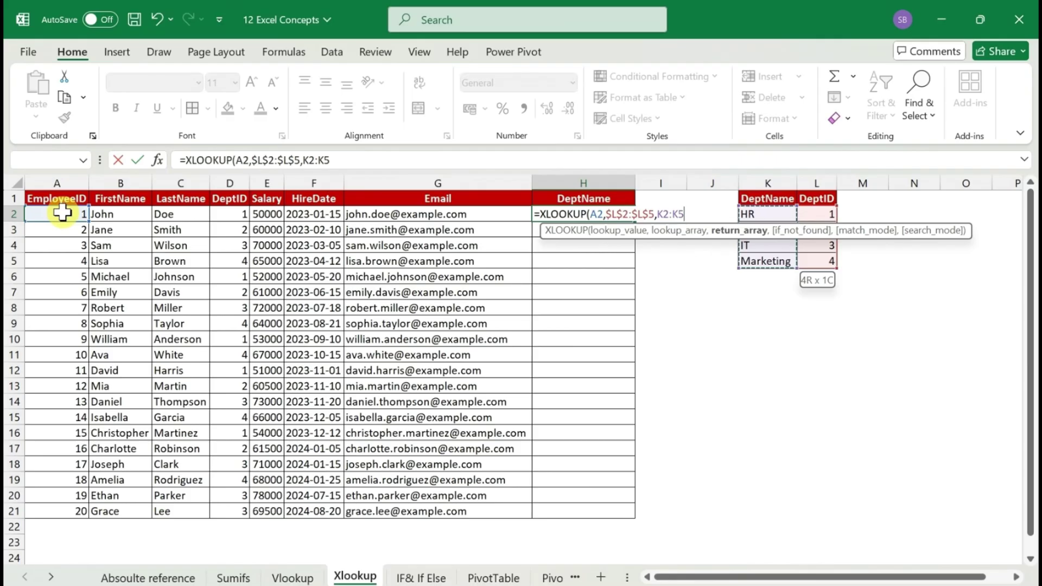
text())
key(alt+F4)
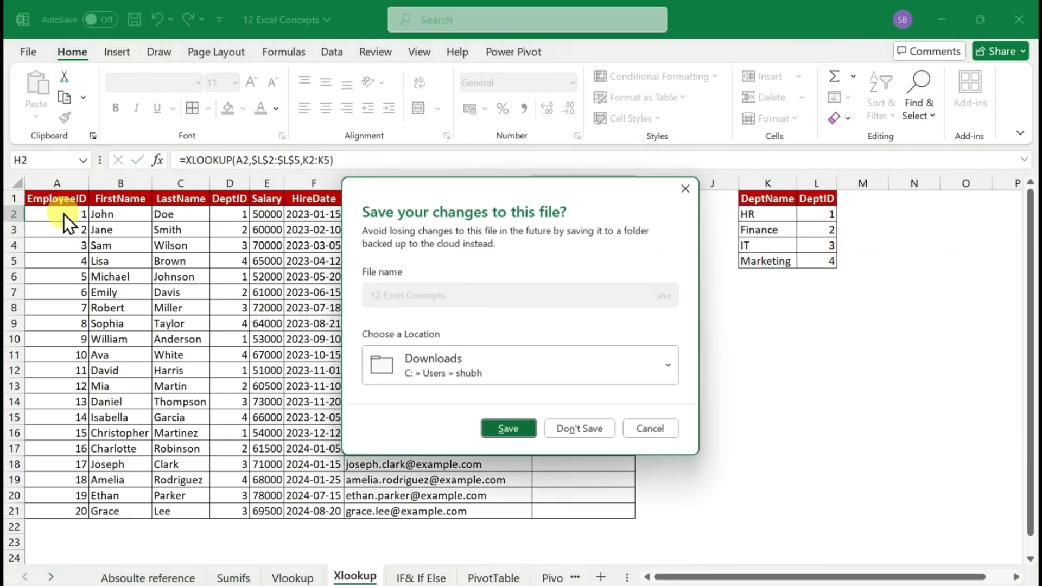
click(688, 188)
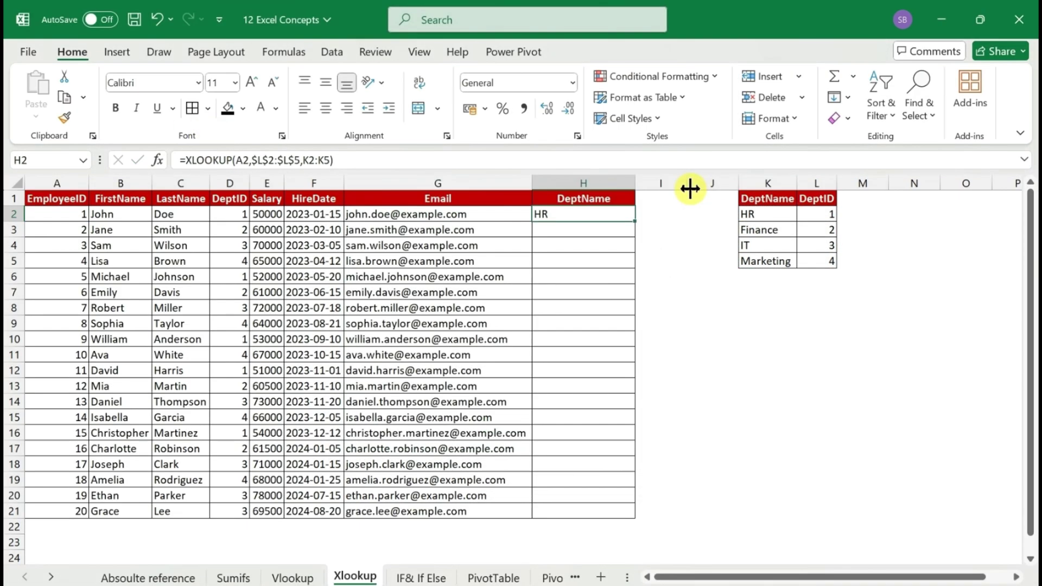
Reopen H2's XLOOKUP and make its return array absolute as $K$2:$K$5.
double_click(589, 211)
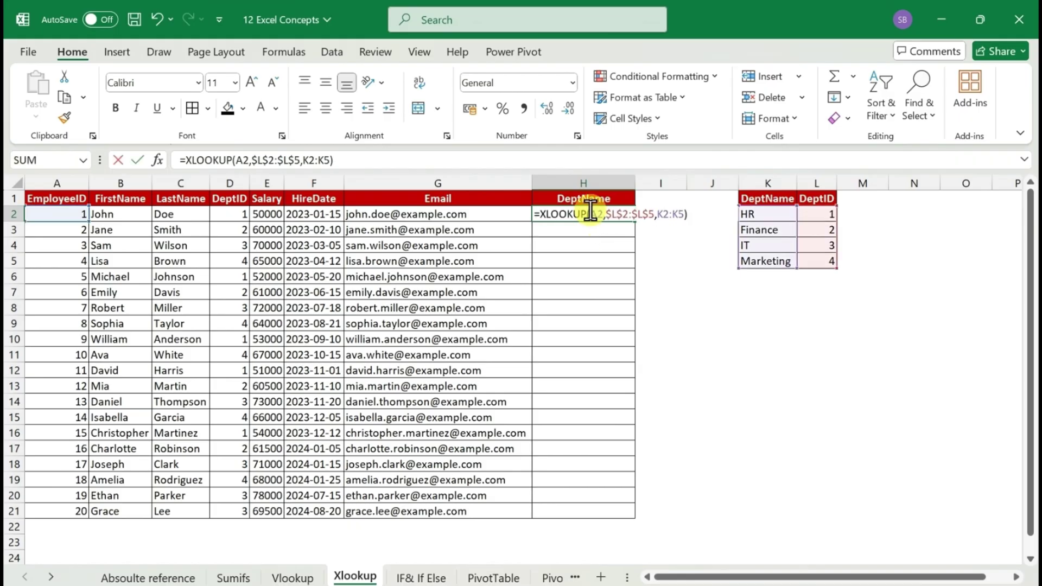
click(693, 215)
key(BackSpace)
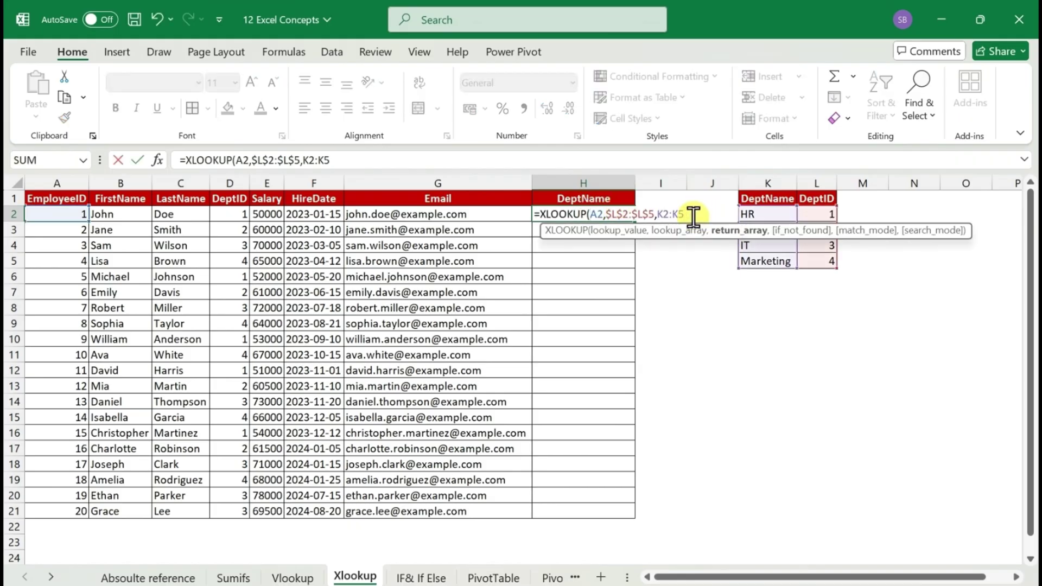
key(Left)
key(Left)
key(Left)
key(Left)
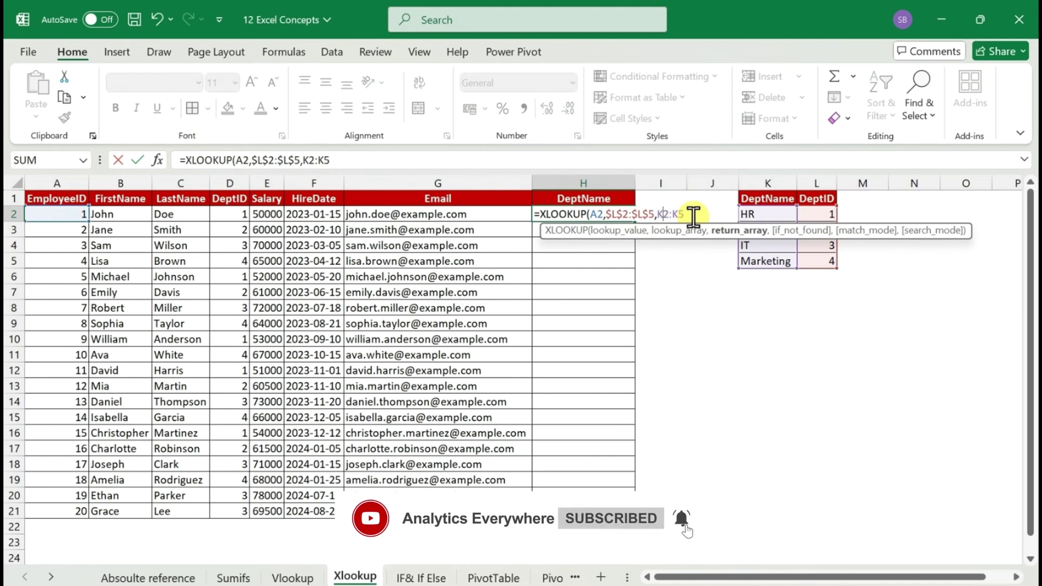
key(F4)
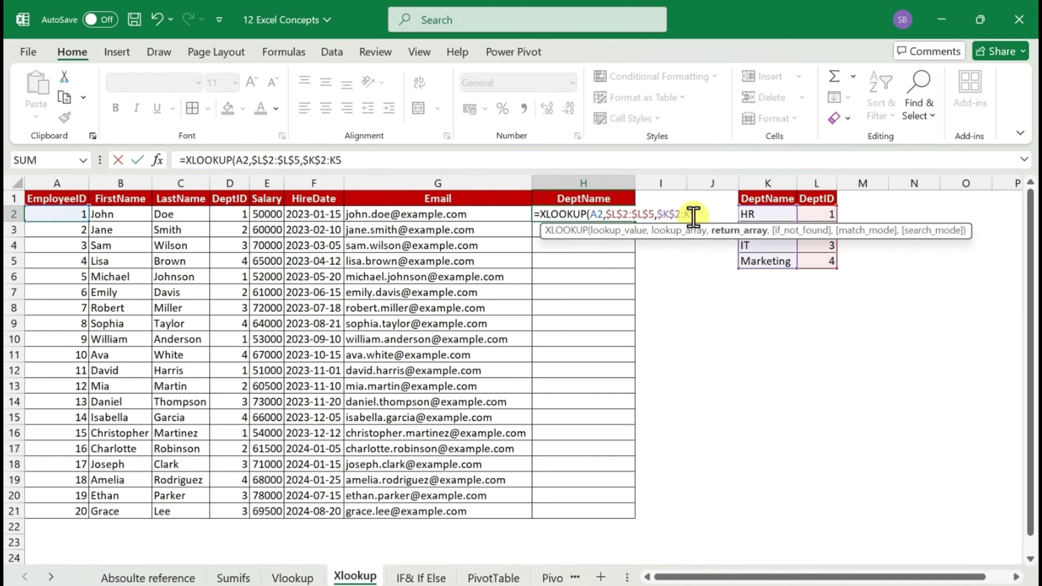
key(End)
key(F4)
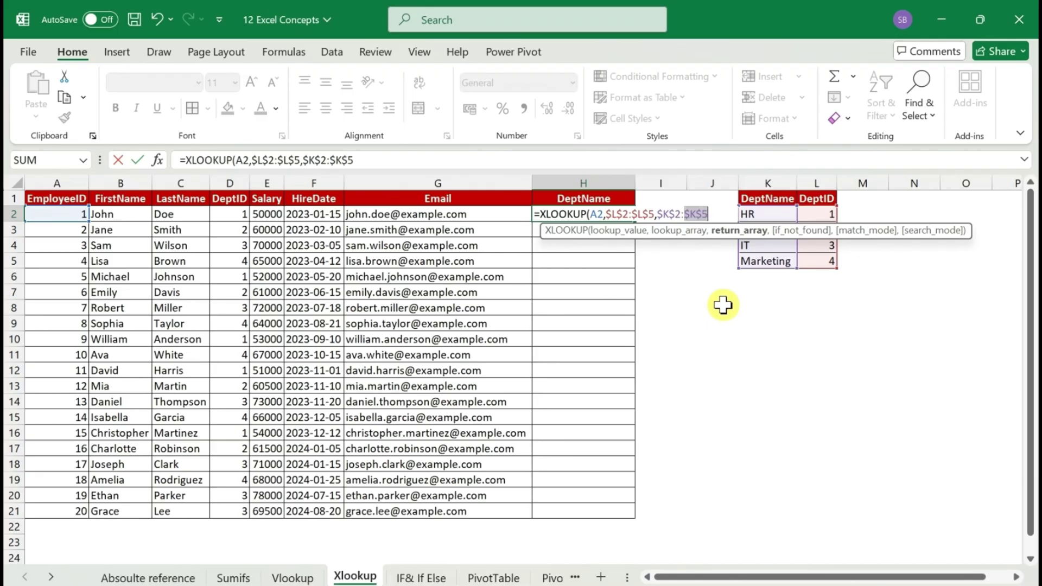
Add "NA" as the if-not-found value and 0 for exact match to H2's XLOOKUP.
text(,)
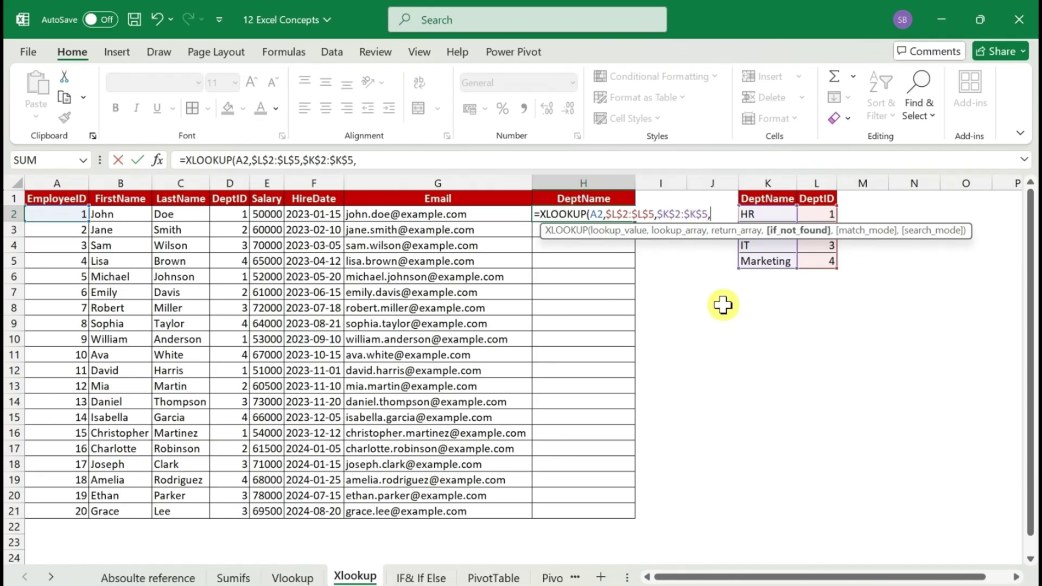
text("NA")
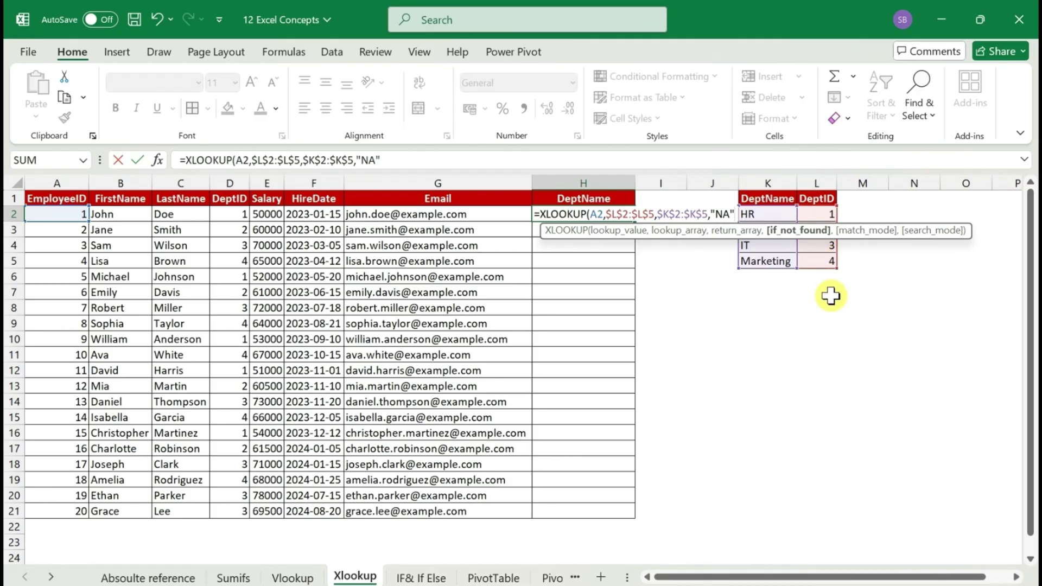
text(,)
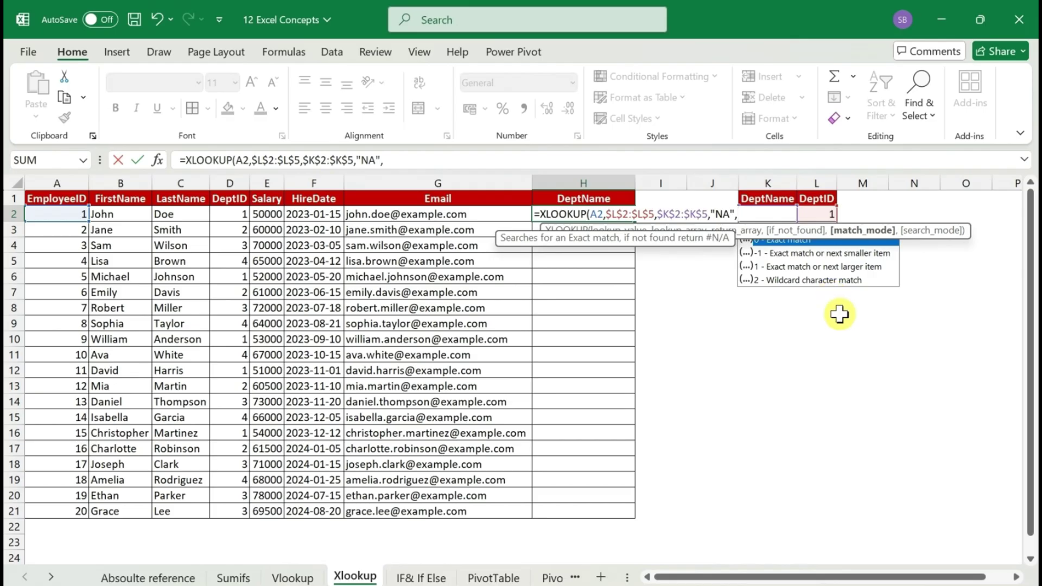
drag(898, 229, 873, 346)
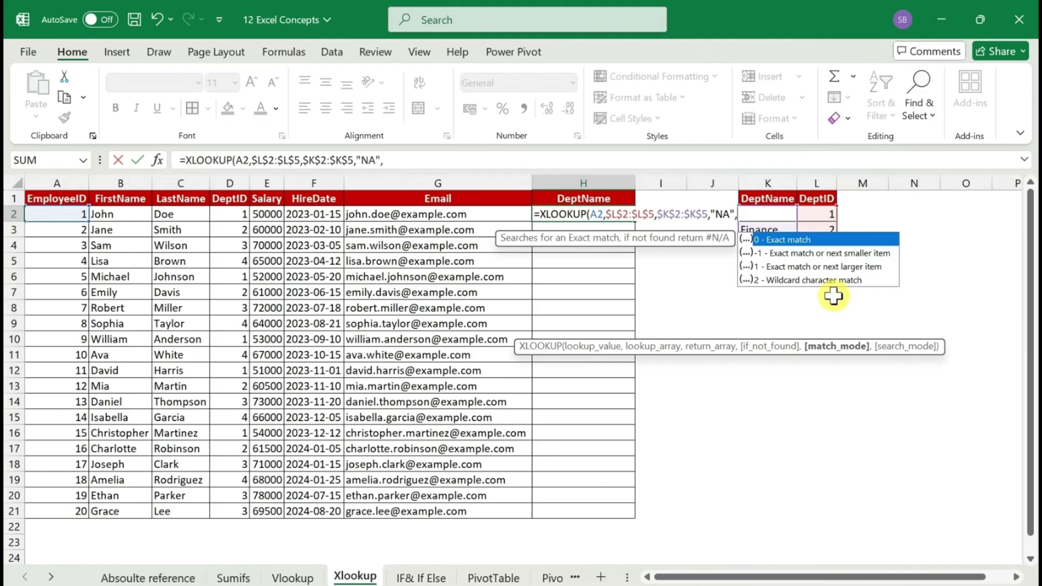
text(0)
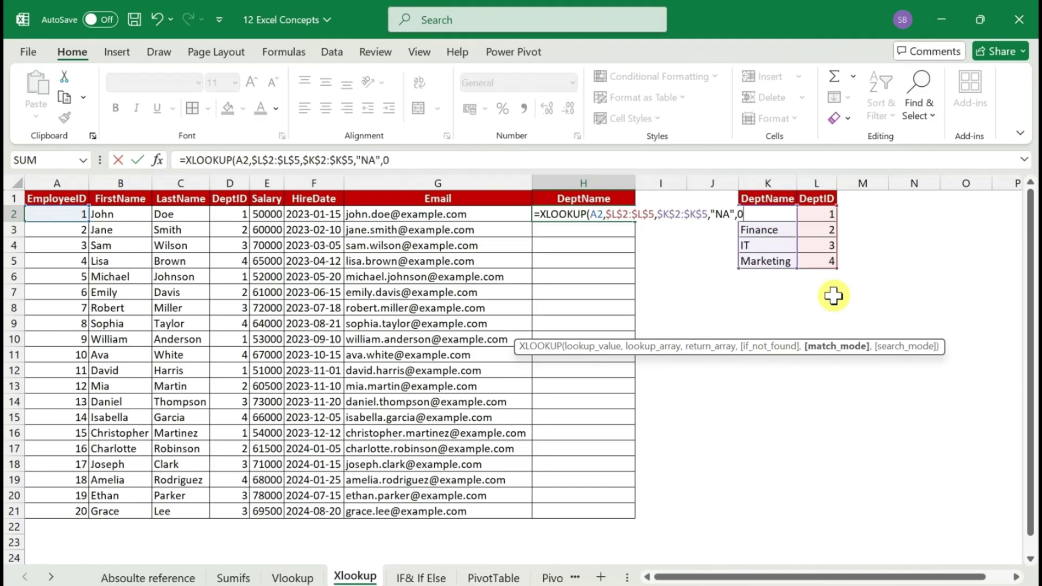
Set the search mode to 1 for first-to-last and complete the XLOOKUP formula in H2.
text(,)
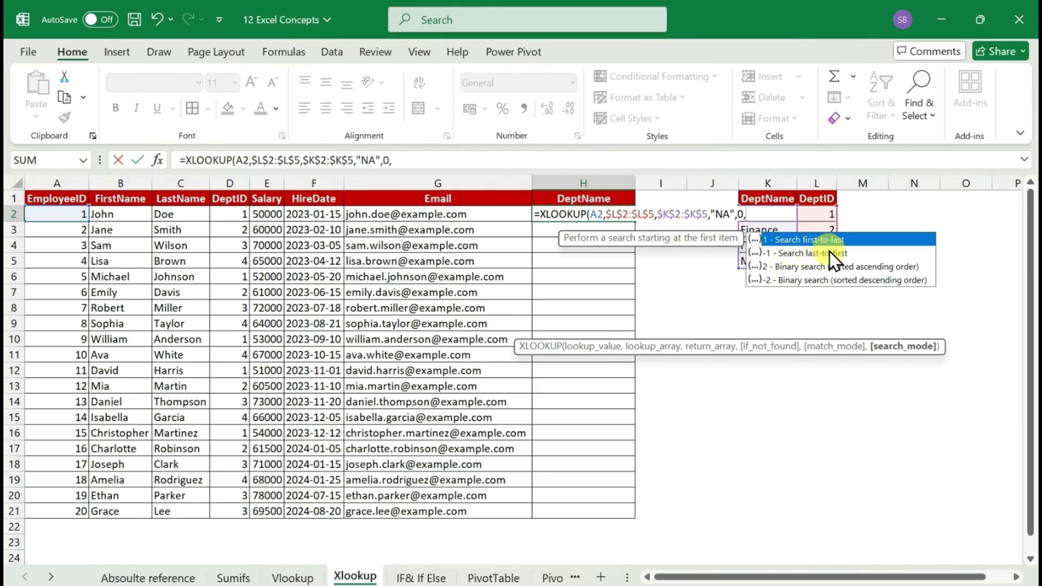
text(1)
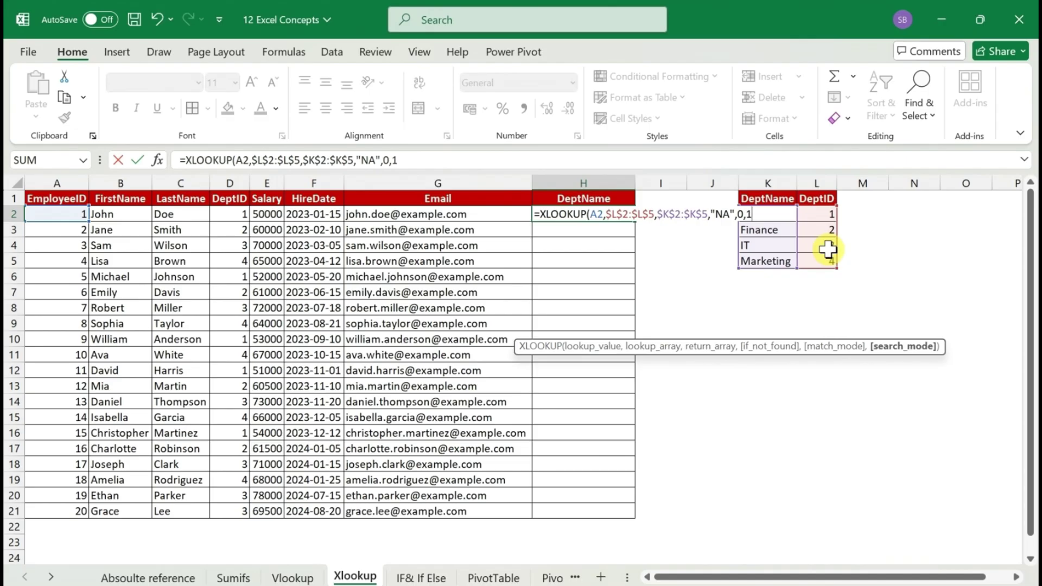
text())
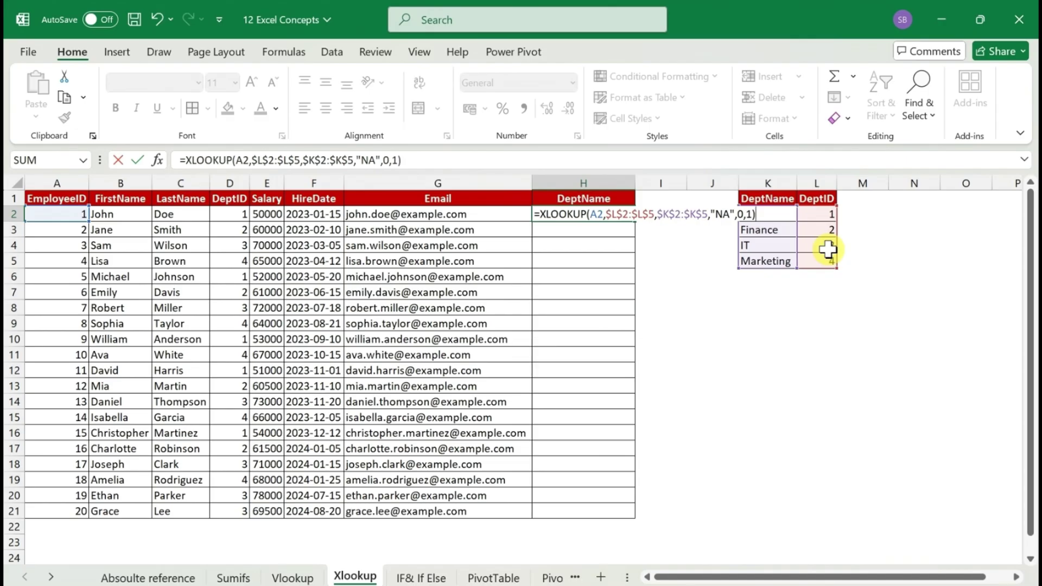
key(Return)
key(Up)
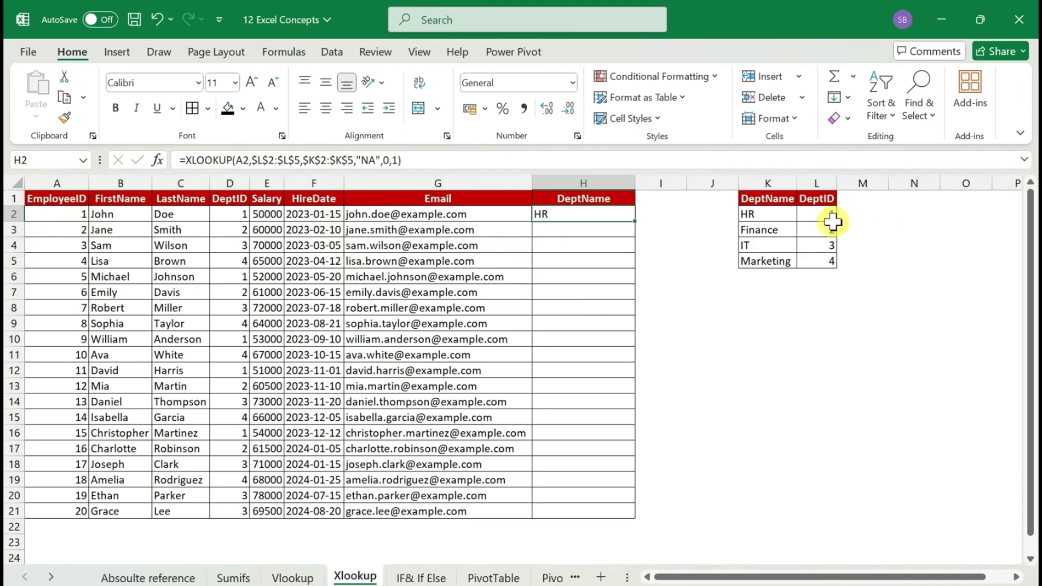
Change the lookup value in H2's XLOOKUP to D2 and fill the formula down the DeptName column to H21.
double_click(596, 213)
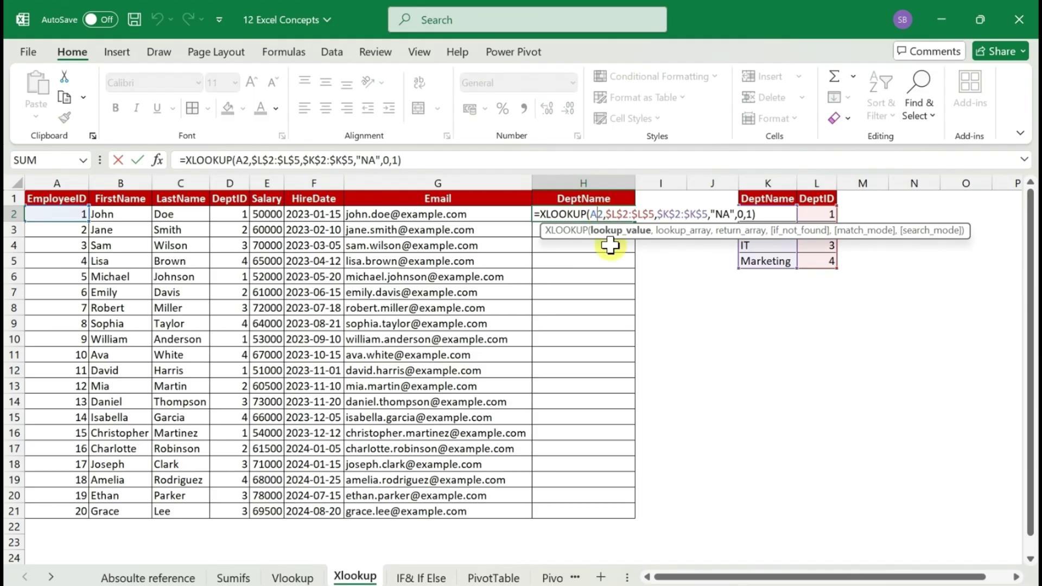
key(BackSpace)
text(D)
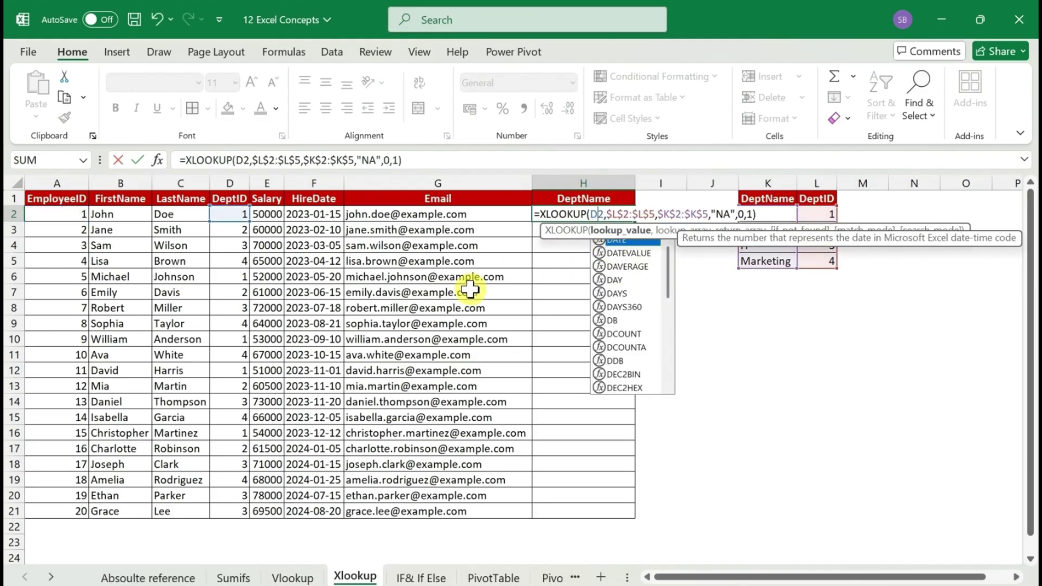
key(Return)
key(Up)
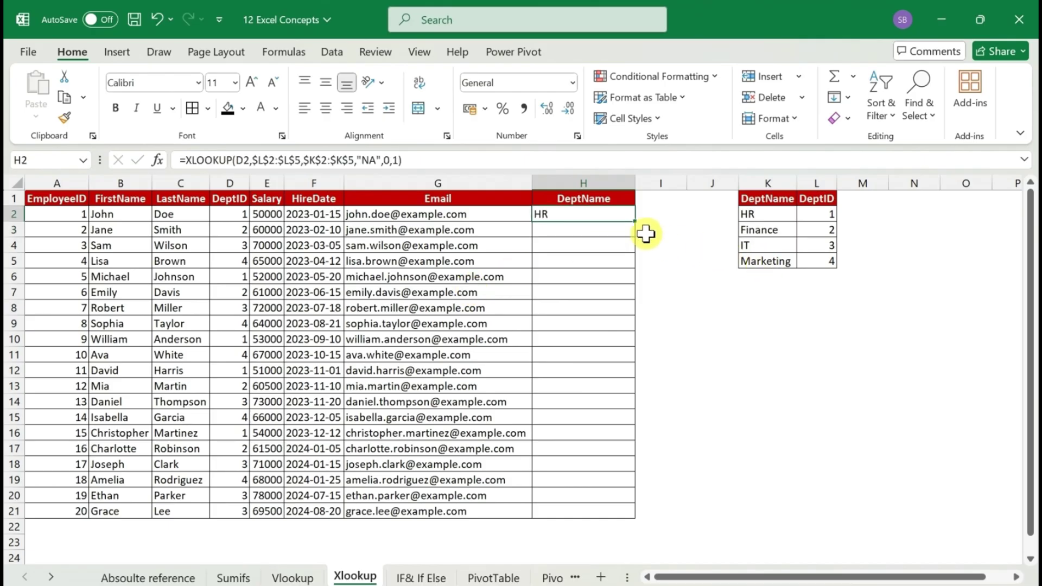
double_click(635, 221)
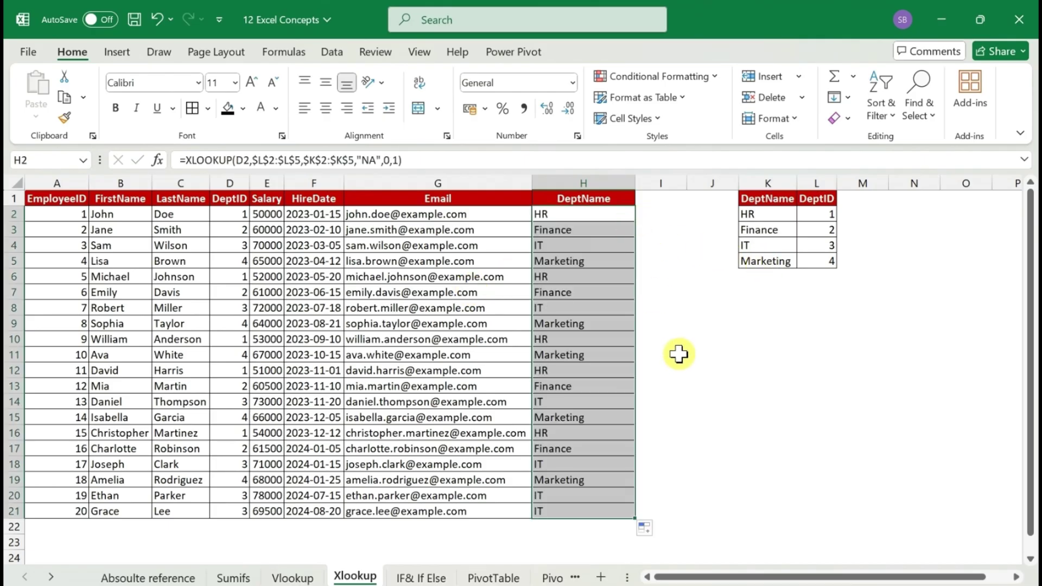
Test the XLOOKUP's not-found value in H20 by setting the DeptID in D20 to 7, and undo the change.
click(239, 494)
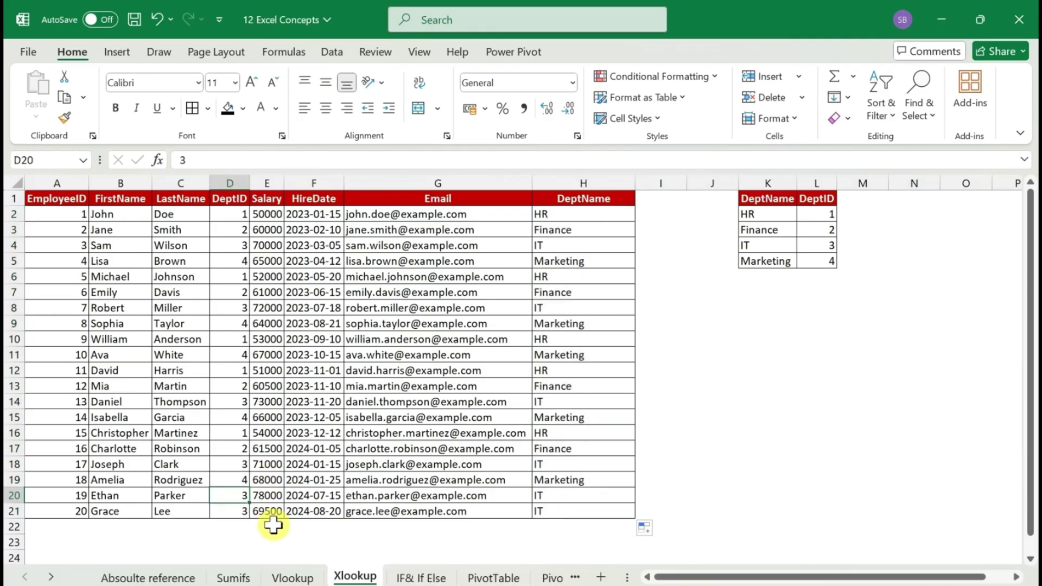
text(7)
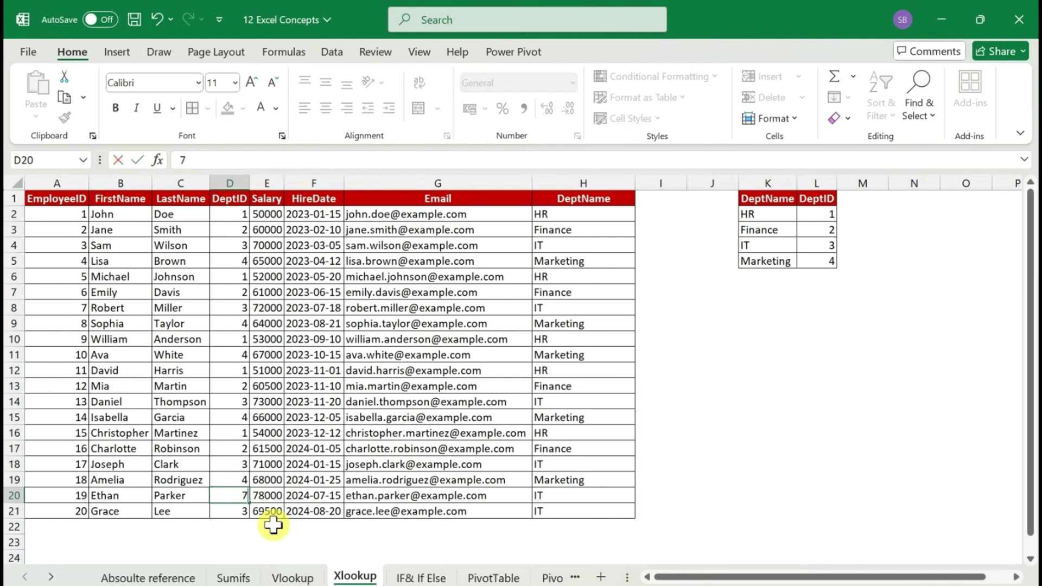
key(Return)
click(558, 495)
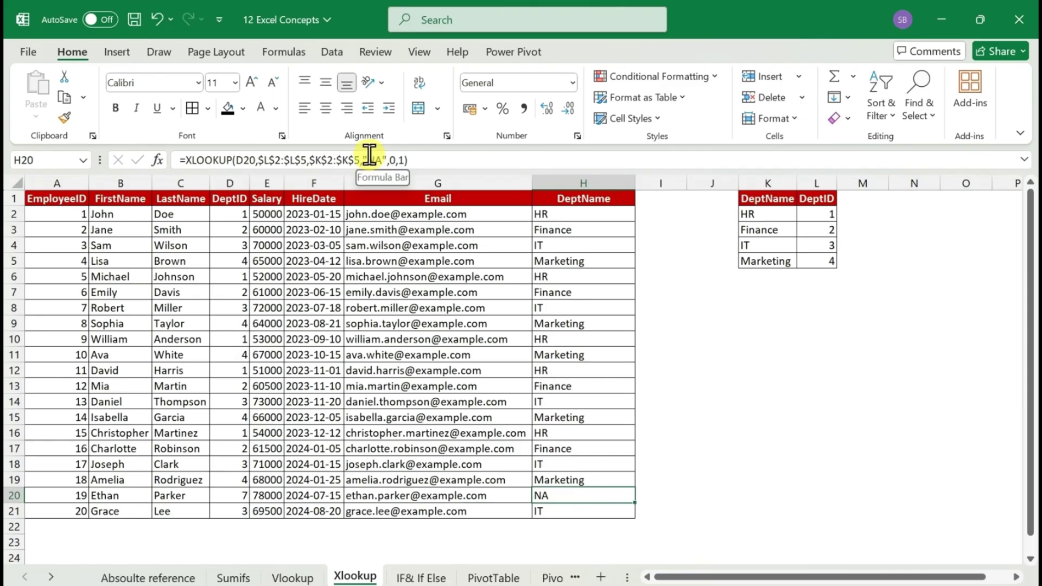
click(236, 495)
key(ctrl+z)
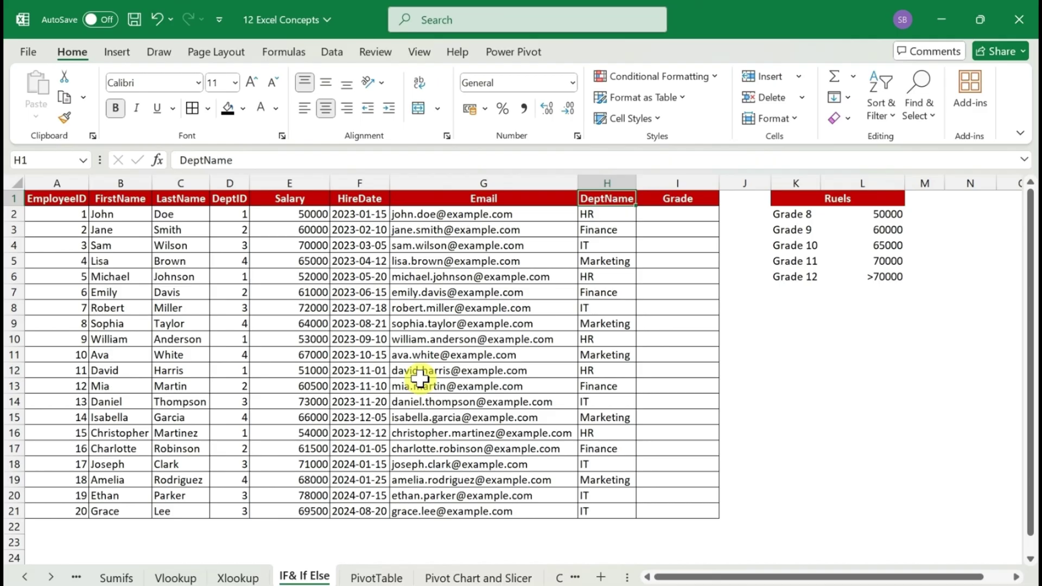
Examine the employee table and the salary grade rules on the IF& If Else sheet.
click(508, 230)
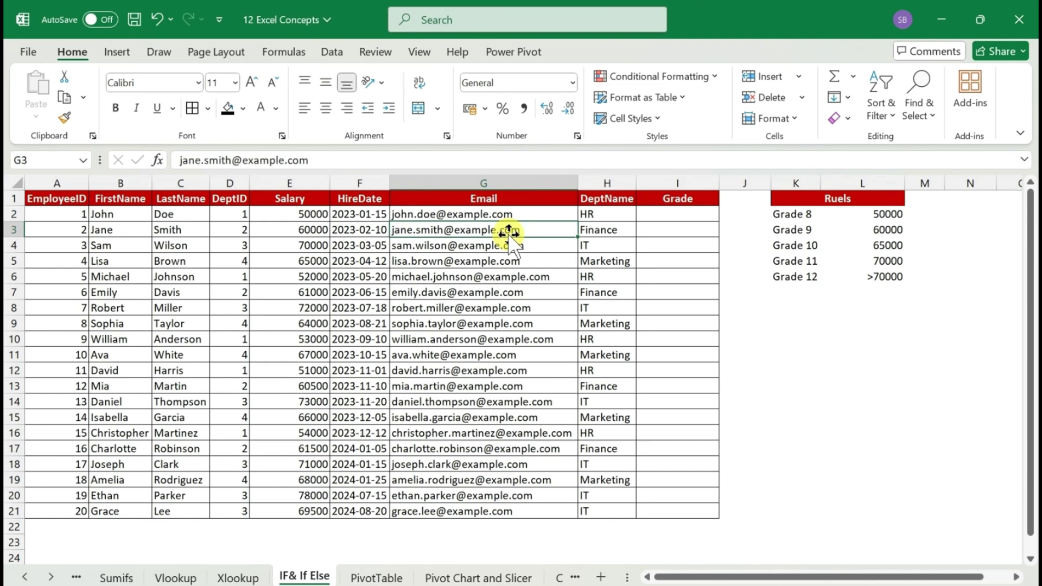
click(830, 203)
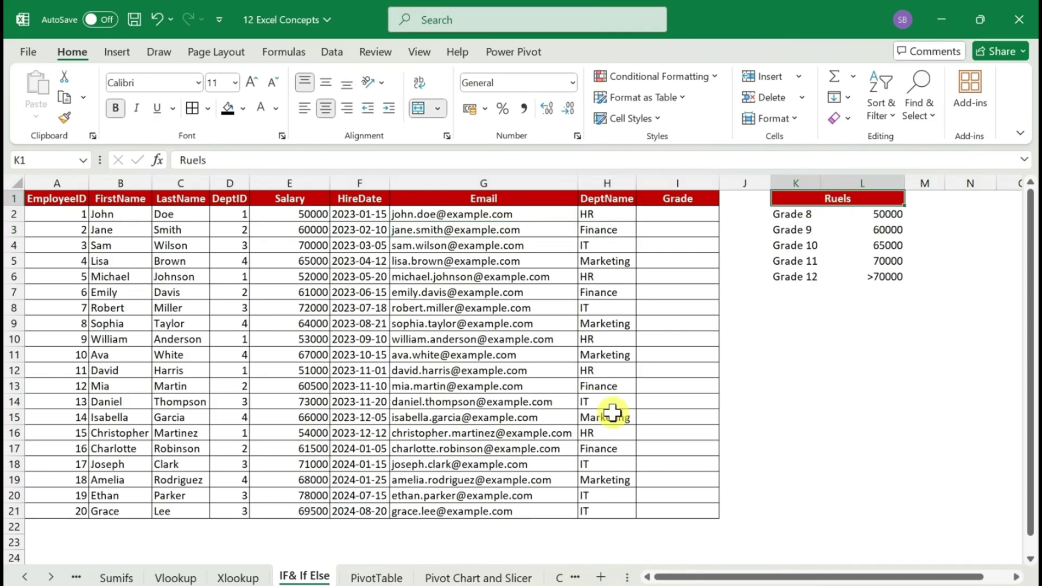
Review each grade's salary limit in the rules table, from Grade 8 to Grade 12, alongside the employees' Salary column.
key(Down)
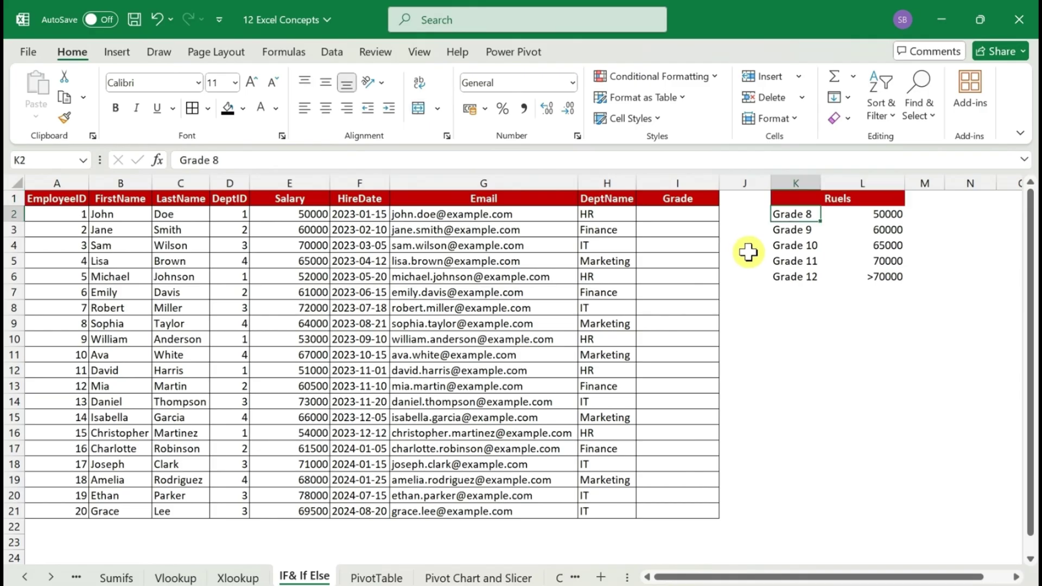
key(Right)
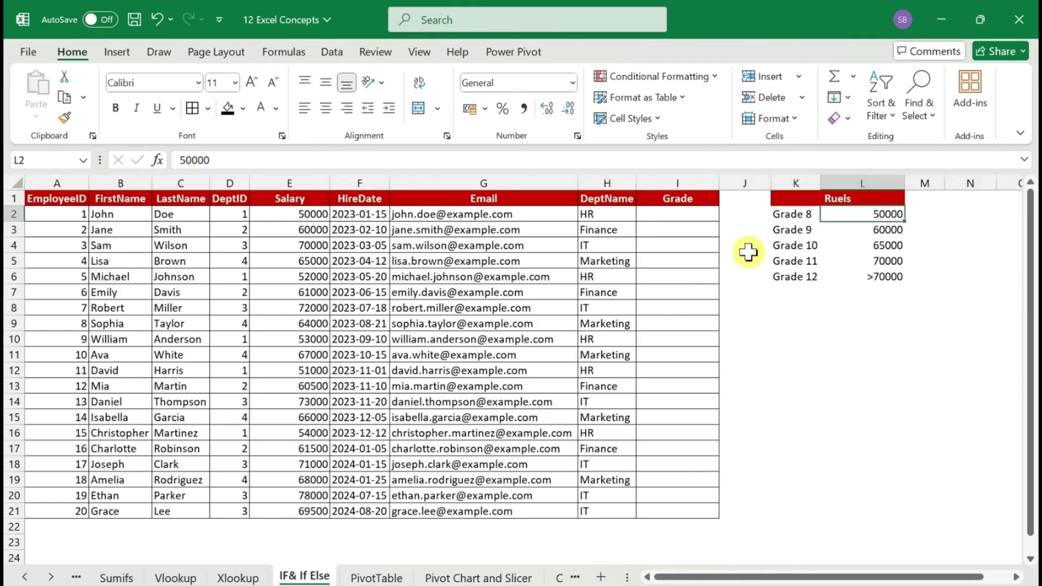
key(Left)
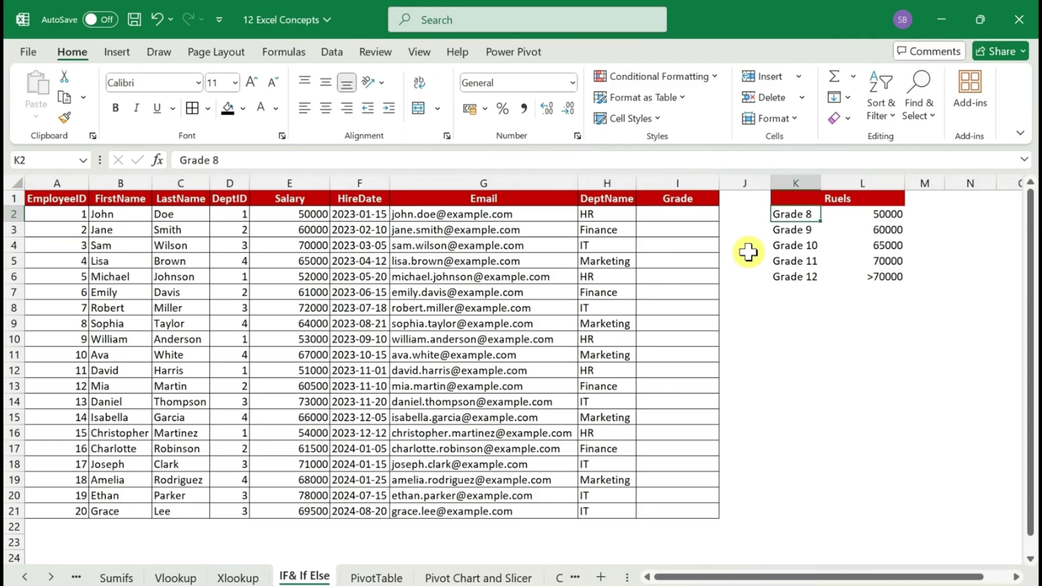
key(Down)
key(Right)
key(Up)
key(Down)
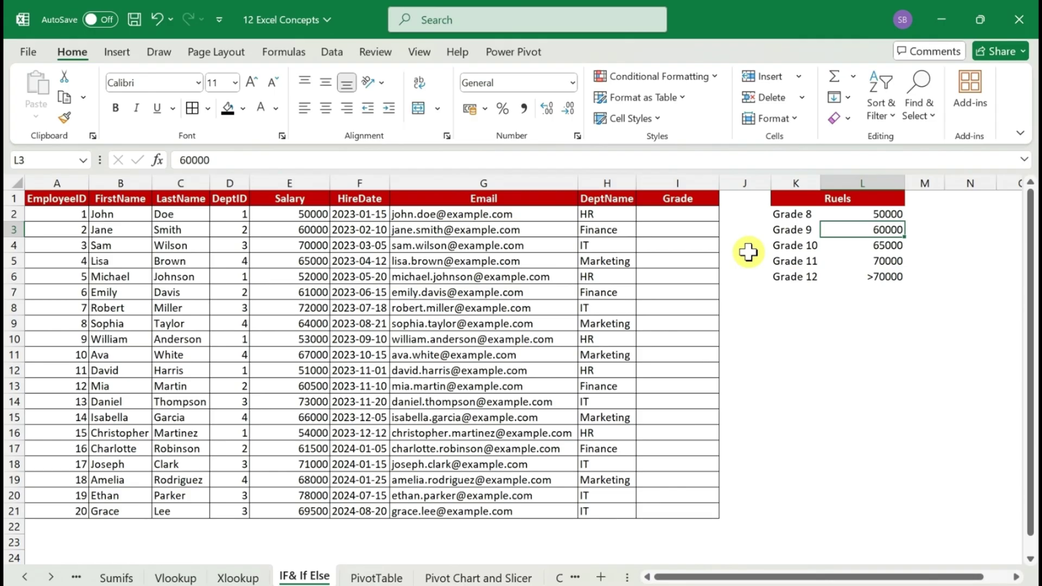
key(Down)
key(Down)
key(Down)
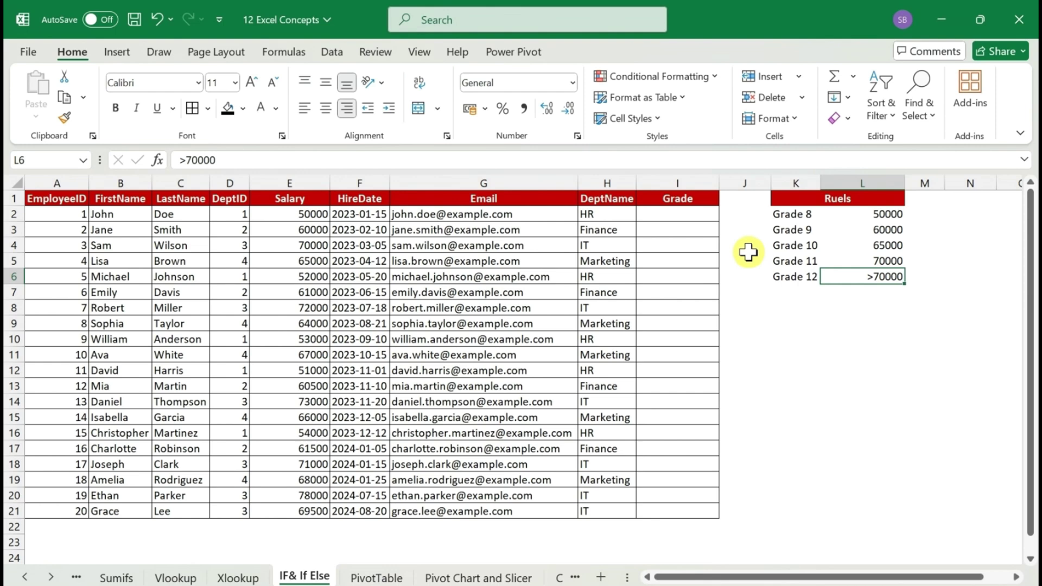
click(276, 242)
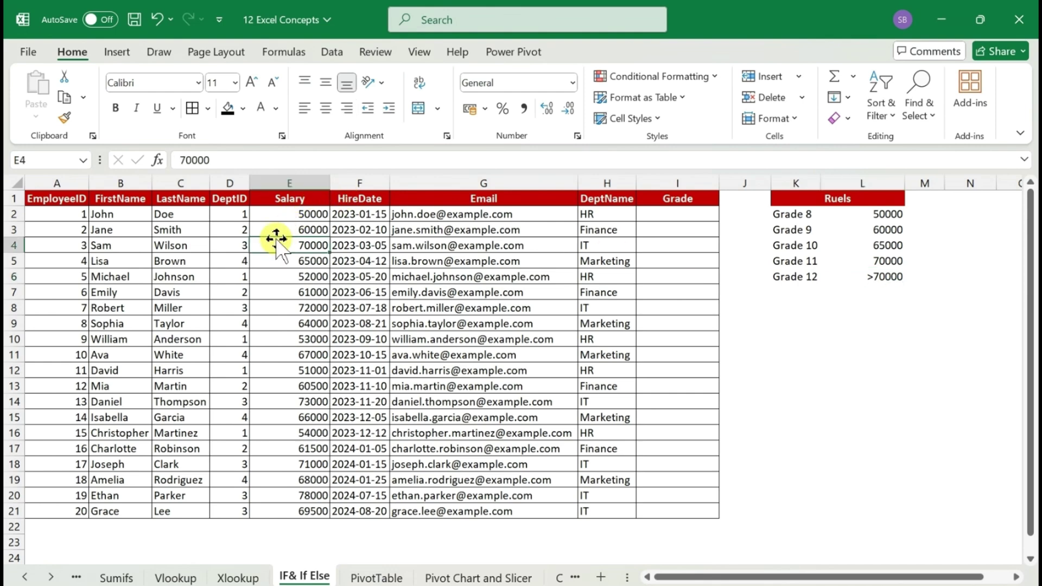
click(61, 200)
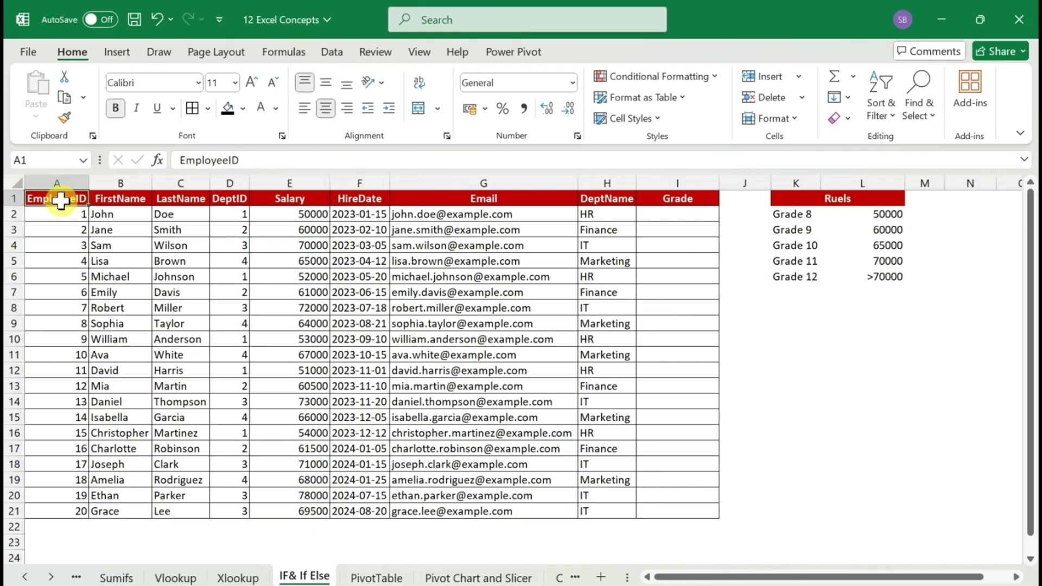
Copy the Grade 8 label from the rules table into I2, undo the paste and clear the copy selection.
click(662, 219)
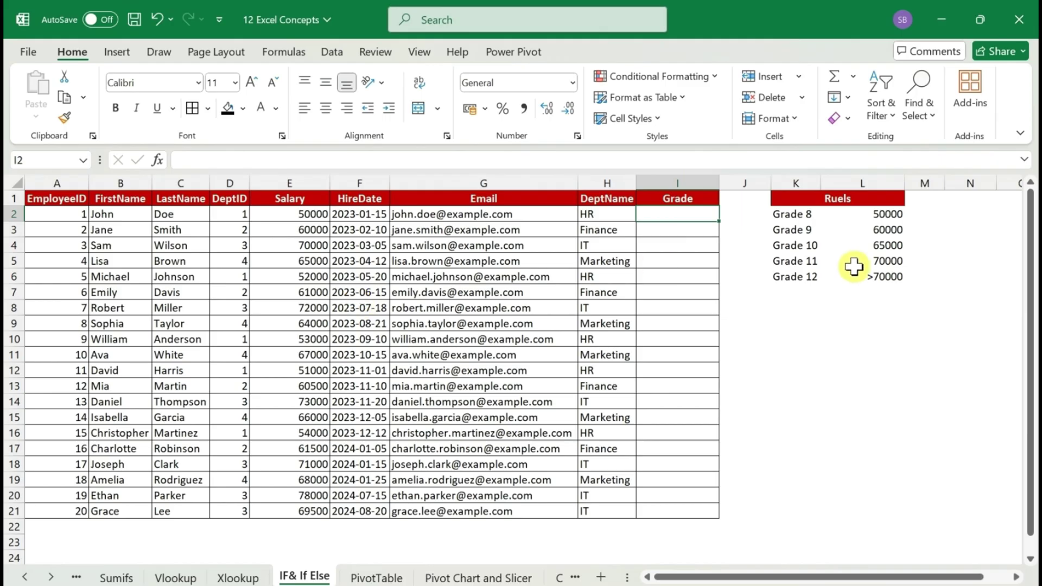
click(883, 215)
key(Left)
key(ctrl+c)
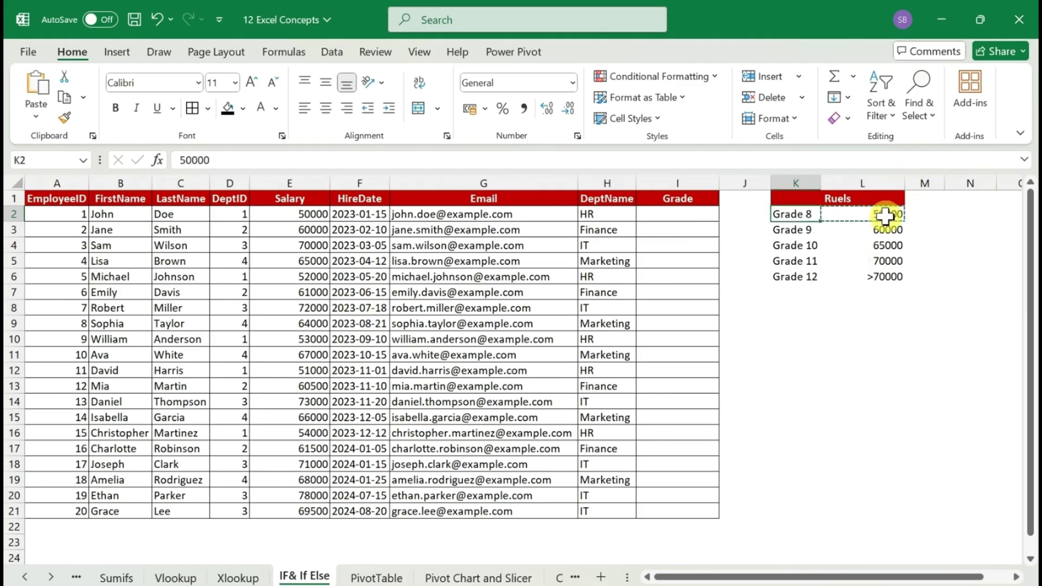
key(Left)
key(Left)
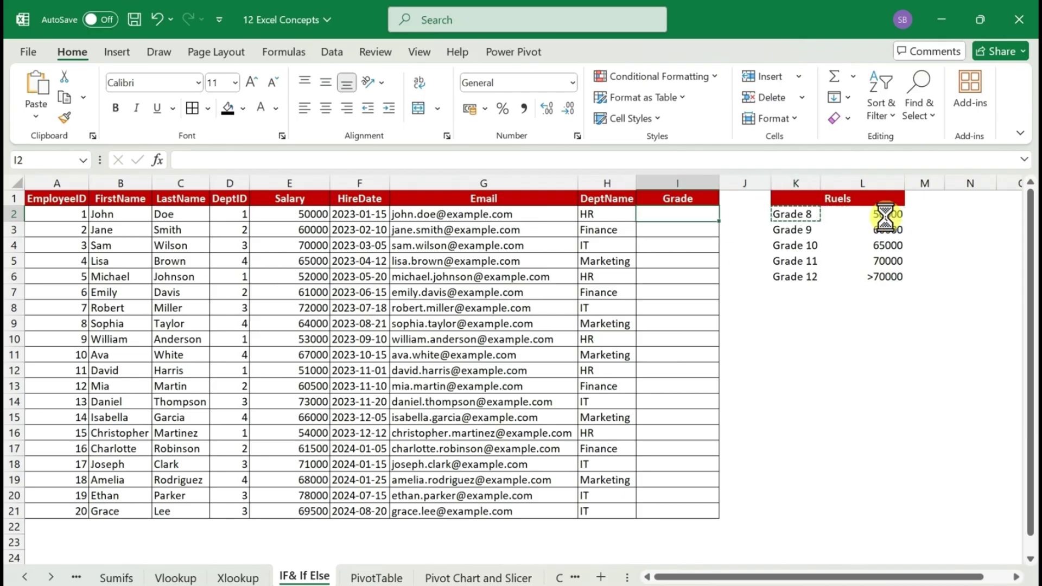
key(ctrl+v)
key(ctrl+z)
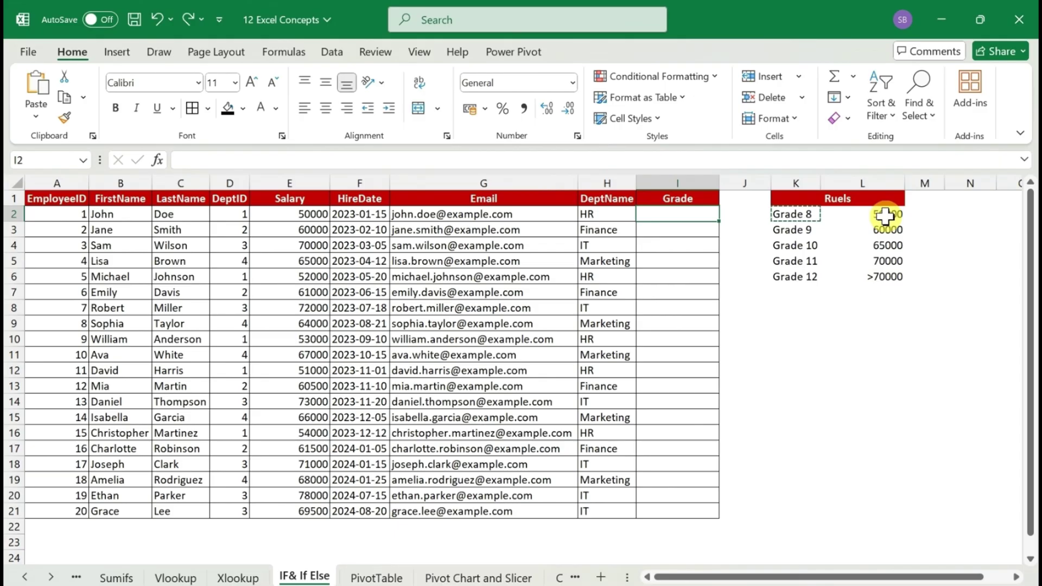
click(192, 479)
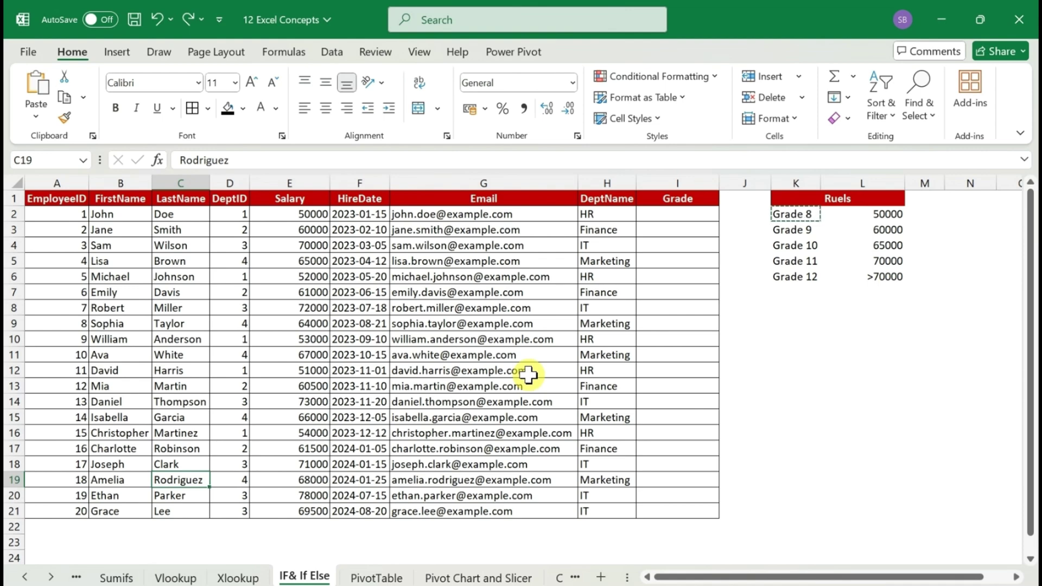
click(662, 224)
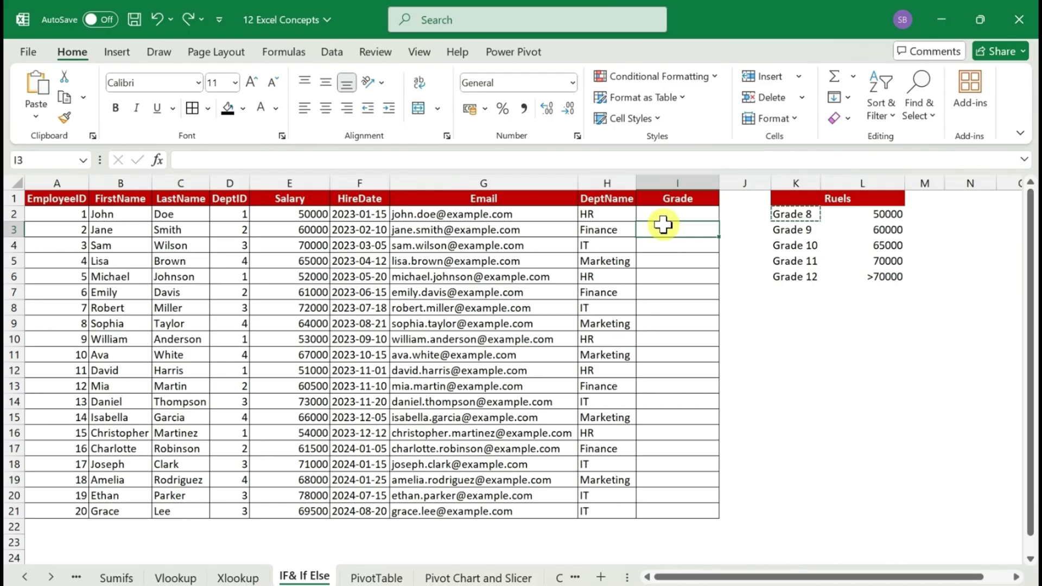
key(Escape)
Start an IF formula in I2 with the logical test E2<=50000.
key(Up)
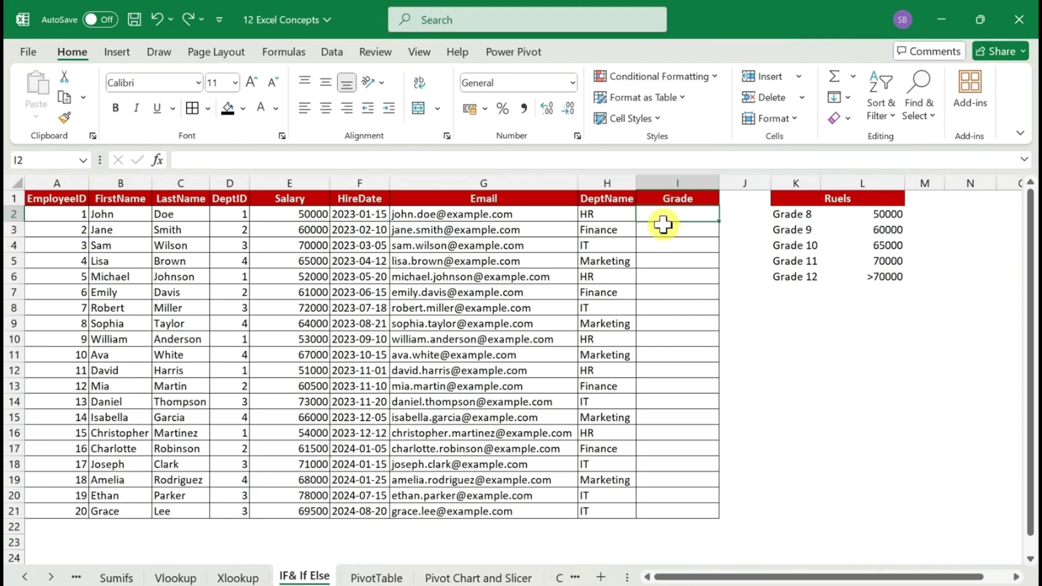
text(=)
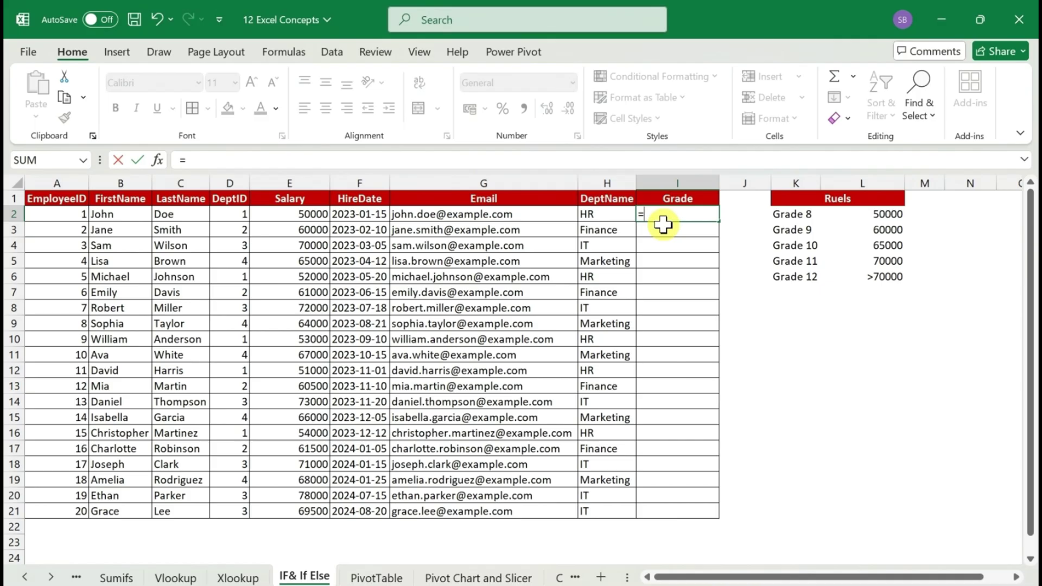
text(if)
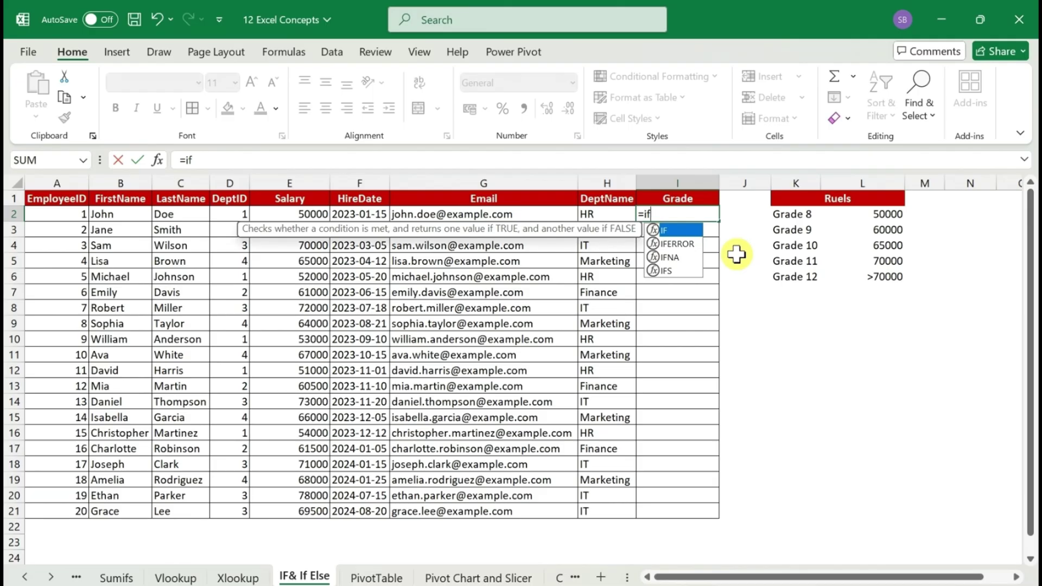
key(Tab)
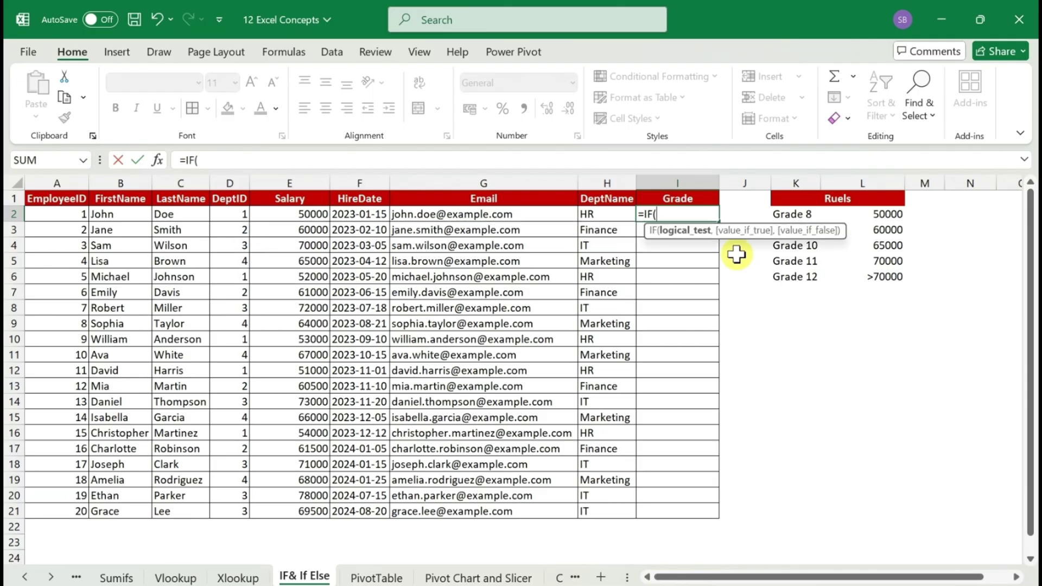
click(303, 217)
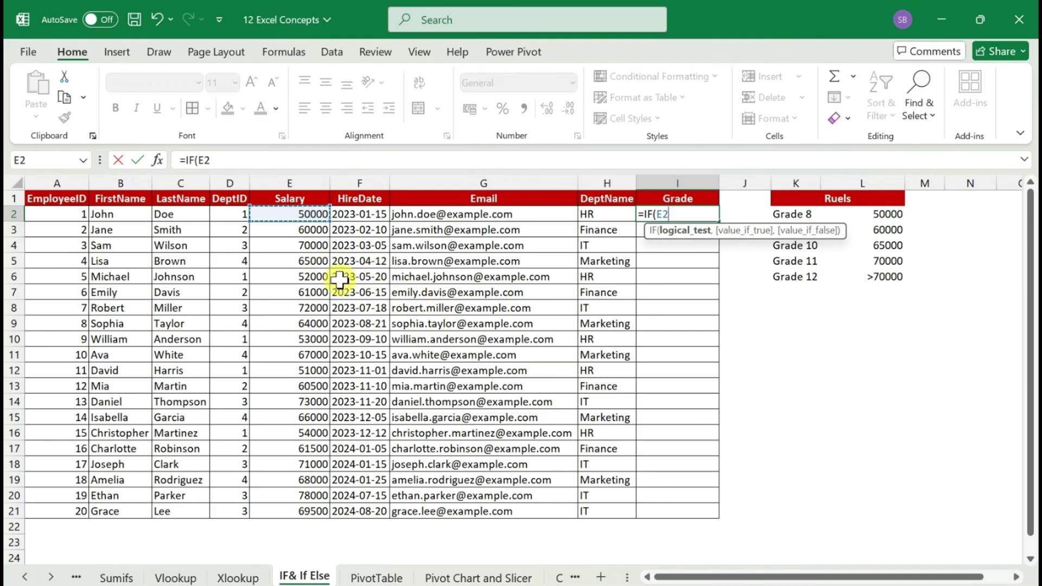
text(<=500)
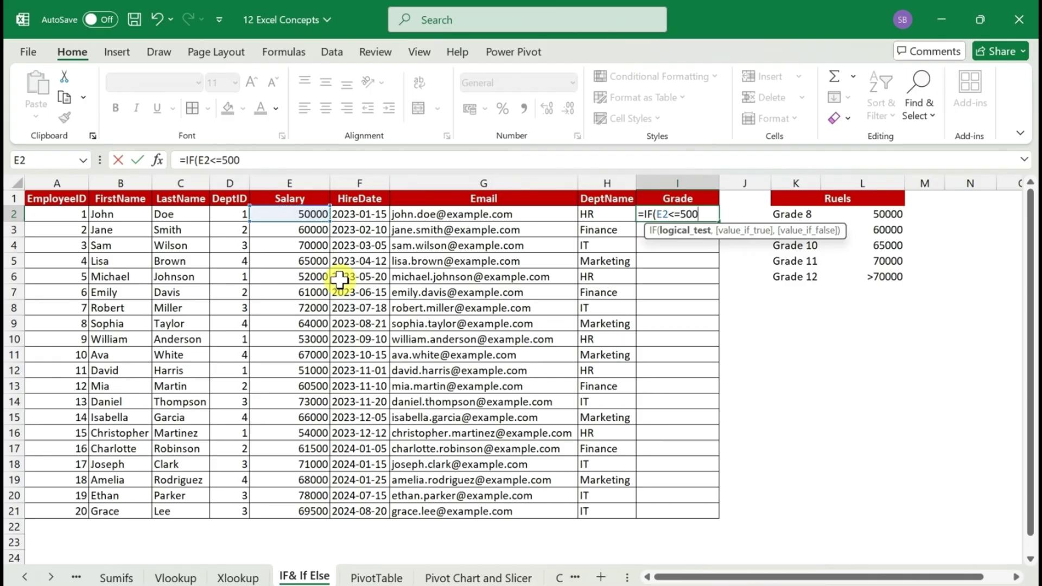
text(00,)
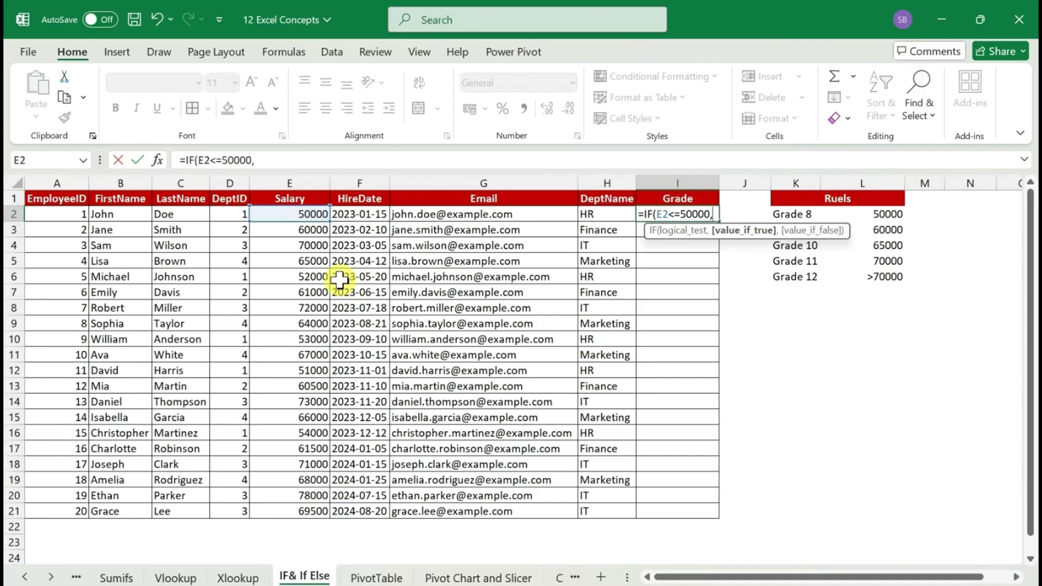
Complete I2's IF formula with "Grade 8" if true and "NA" if false, and fill it down the Grade column to I21.
text("Grade 8)
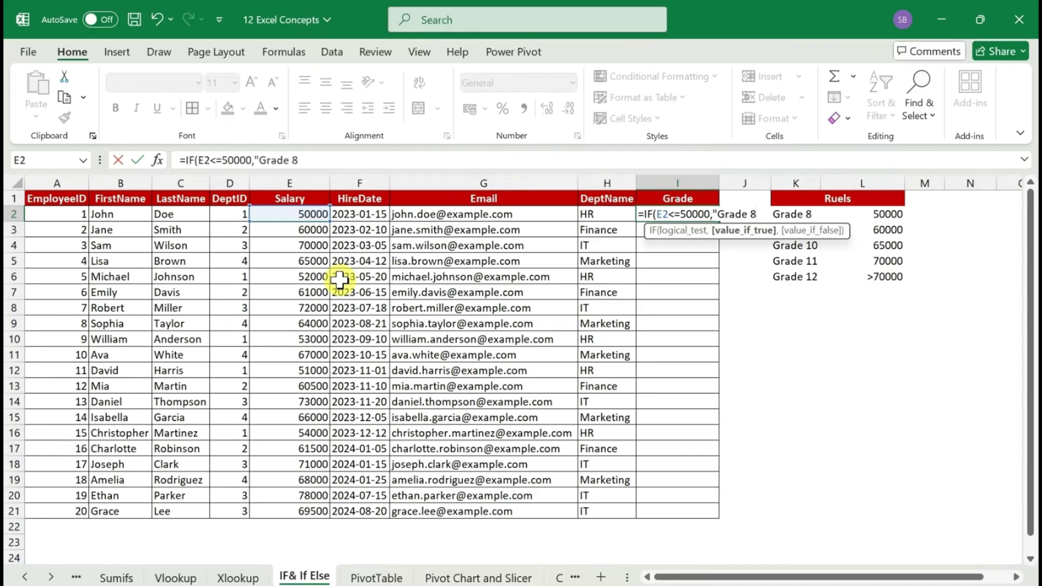
text(",)
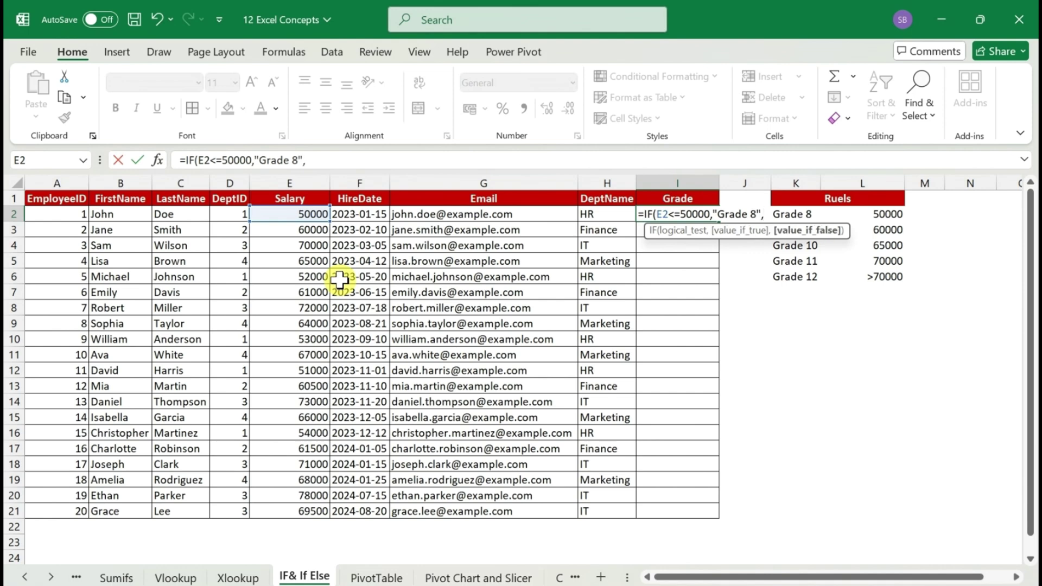
text("NA"))
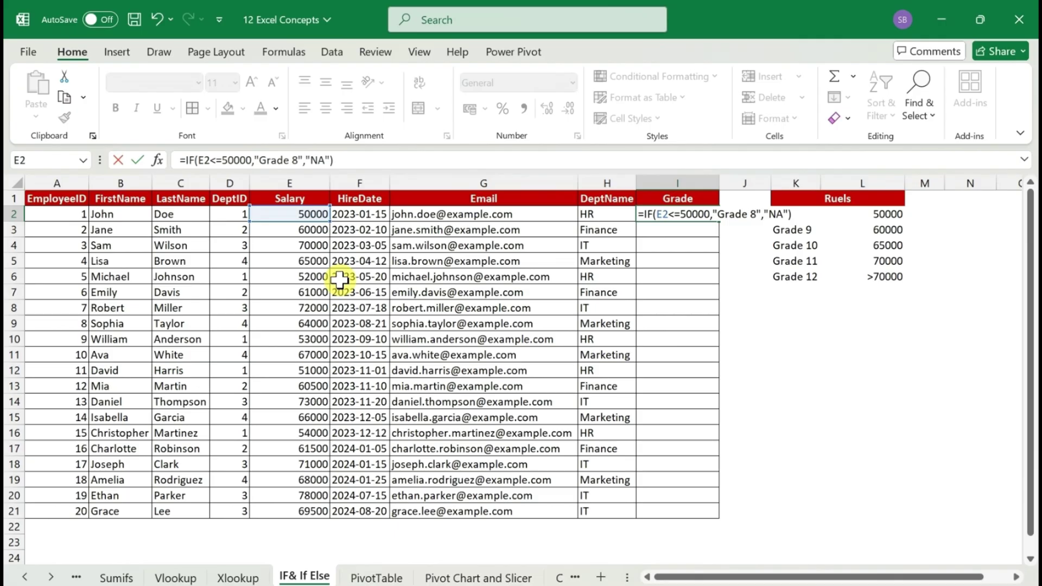
key(Return)
key(Up)
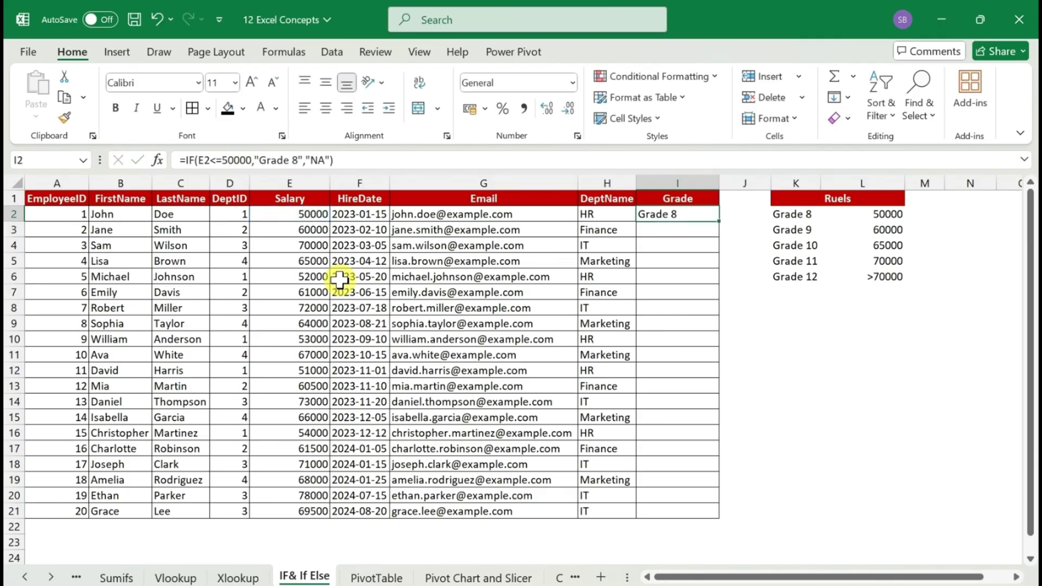
double_click(720, 221)
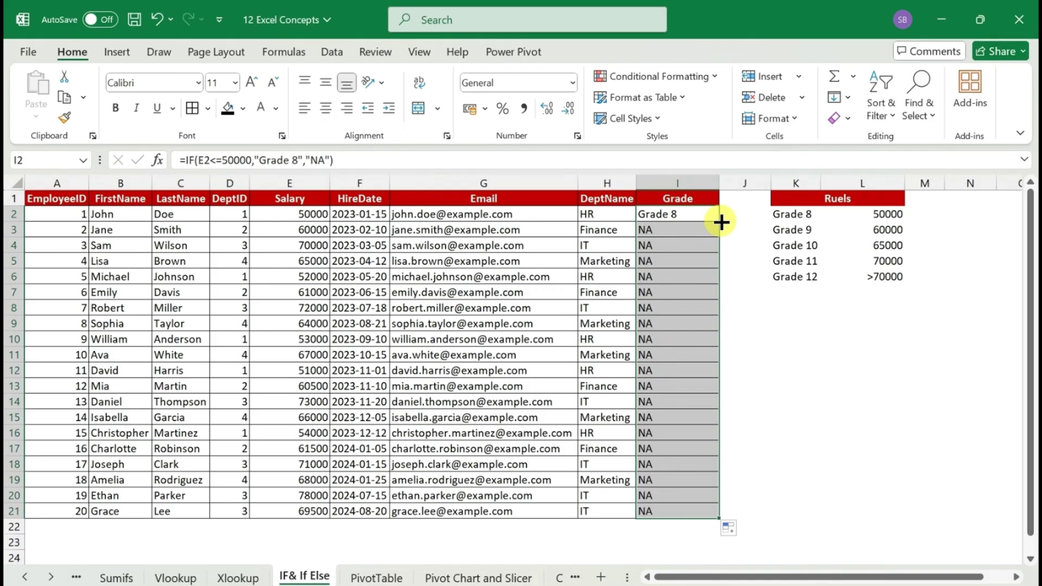
click(662, 232)
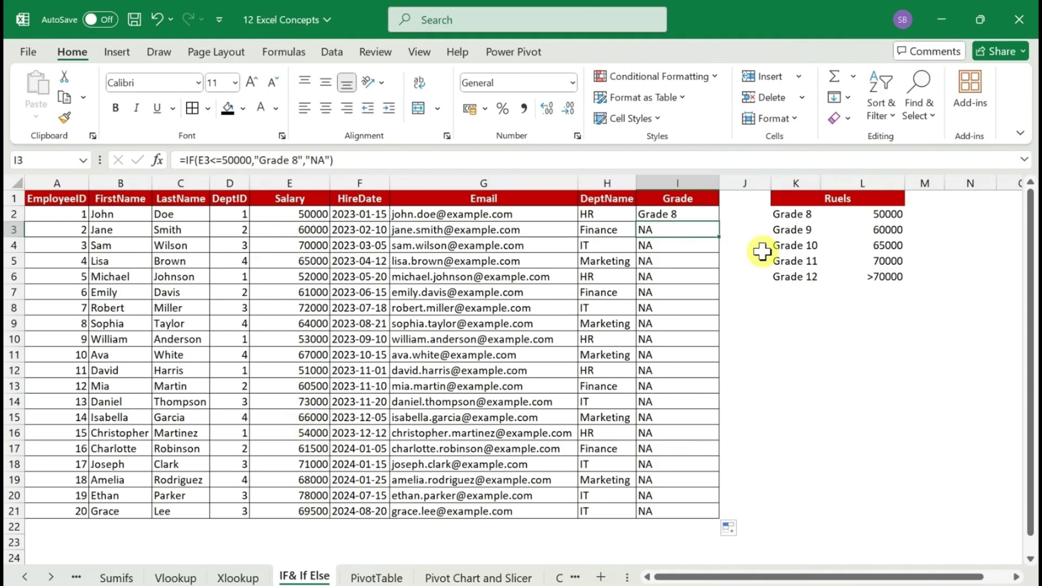
Remove the "NA" false value from the IF formula in I2, keeping the comma and closing parenthesis.
click(672, 215)
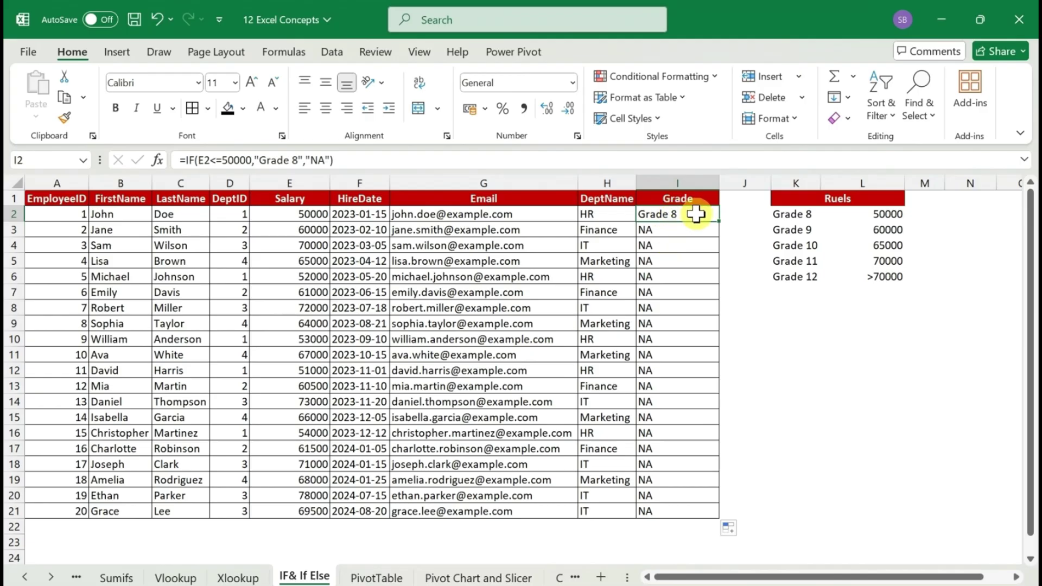
double_click(696, 215)
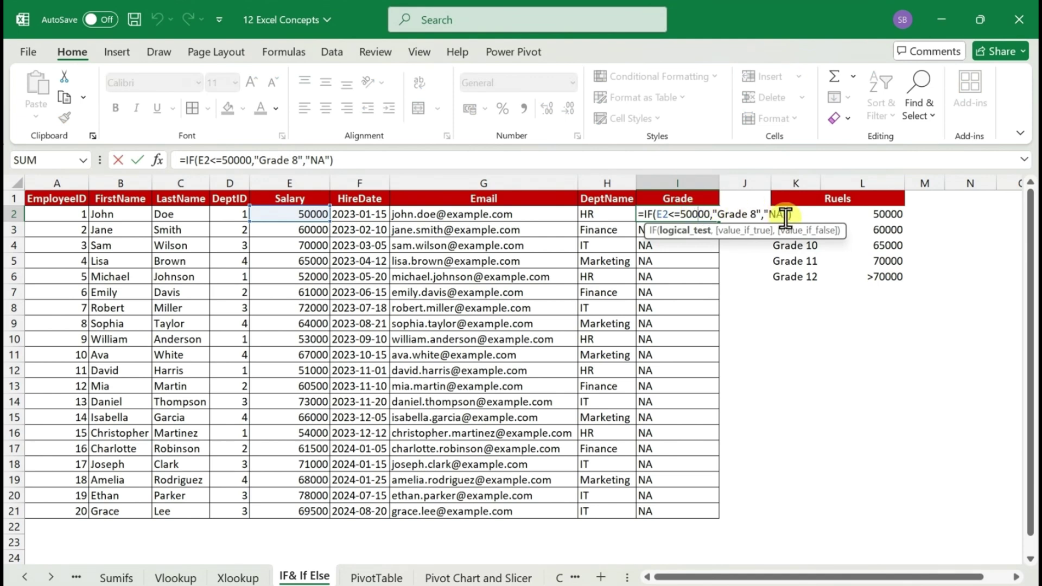
key(End)
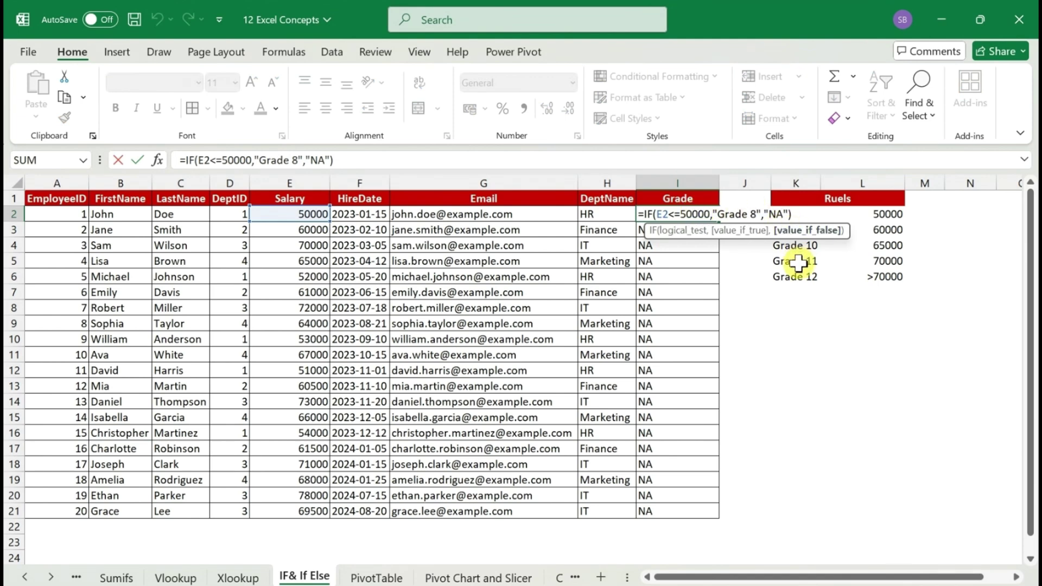
key(BackSpace)
key(BackSpace)
key(BackSpace)
key(BackSpace)
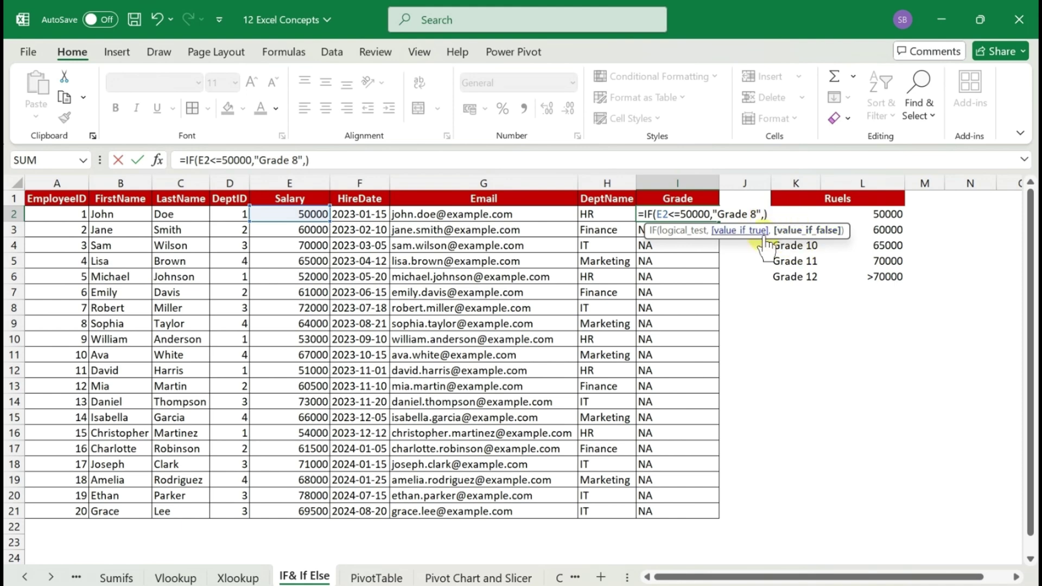
Nest IF(E2<=60000,"Grade 9","NA") as the false value of I2's formula and fill it down the Grade column to I21.
text(if)
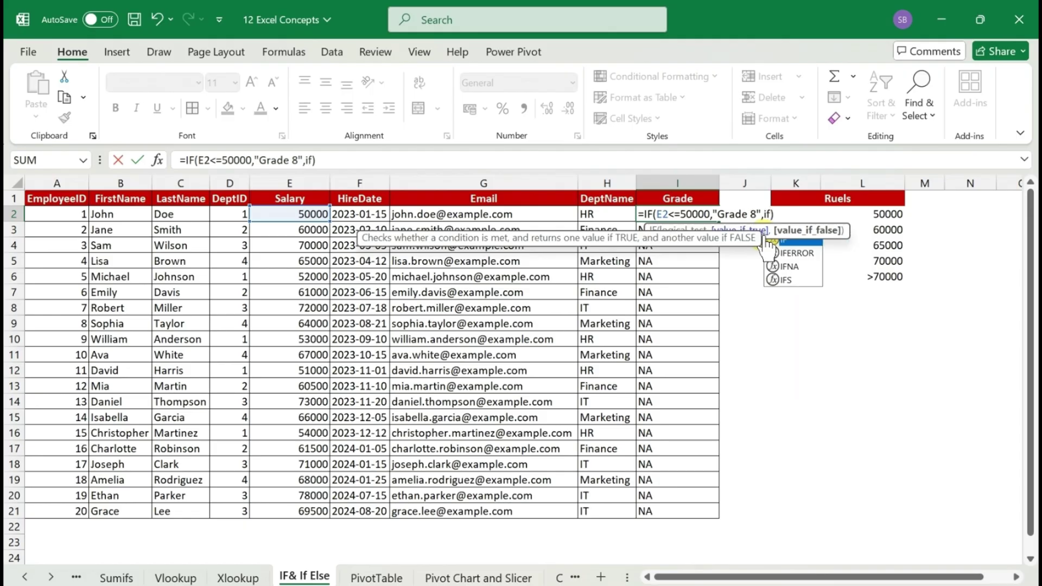
double_click(769, 240)
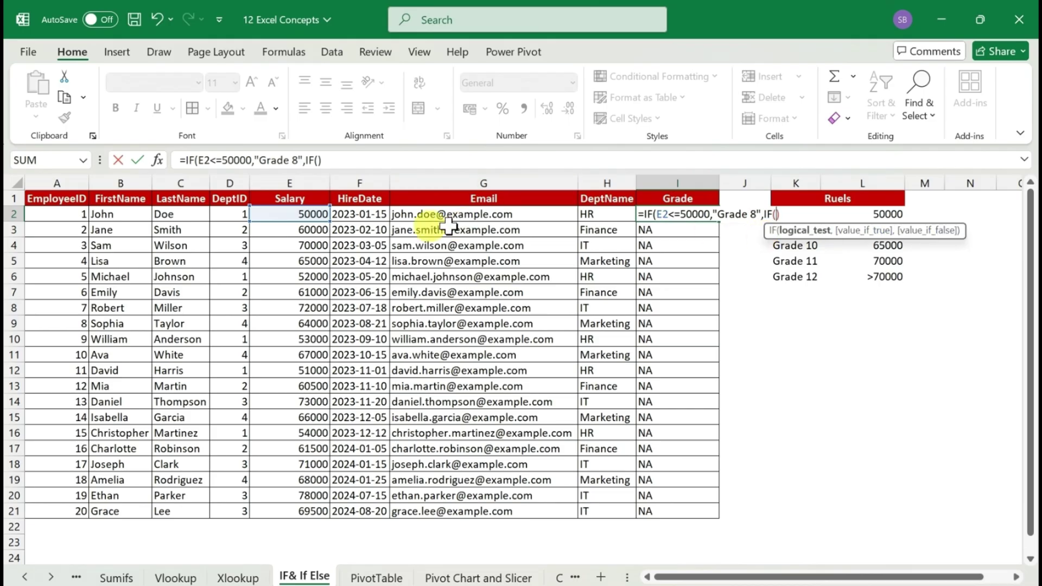
click(271, 215)
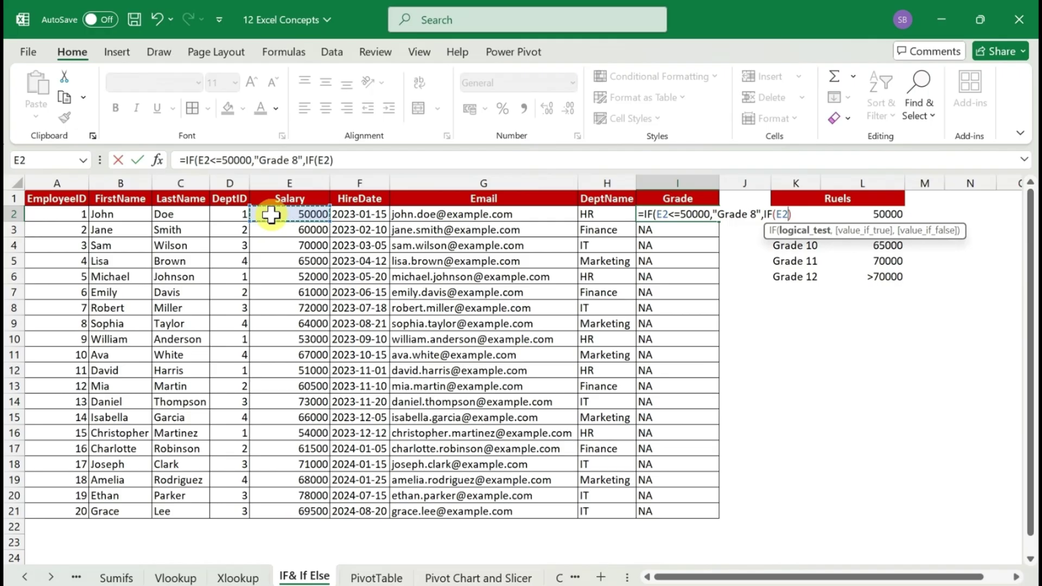
text(<=6000)
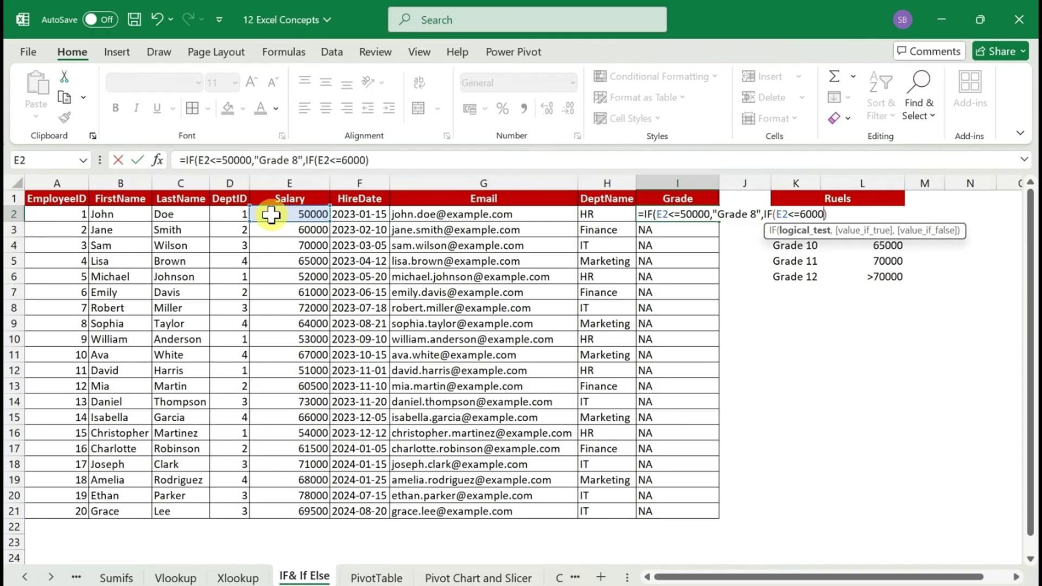
text(0,"Grade)
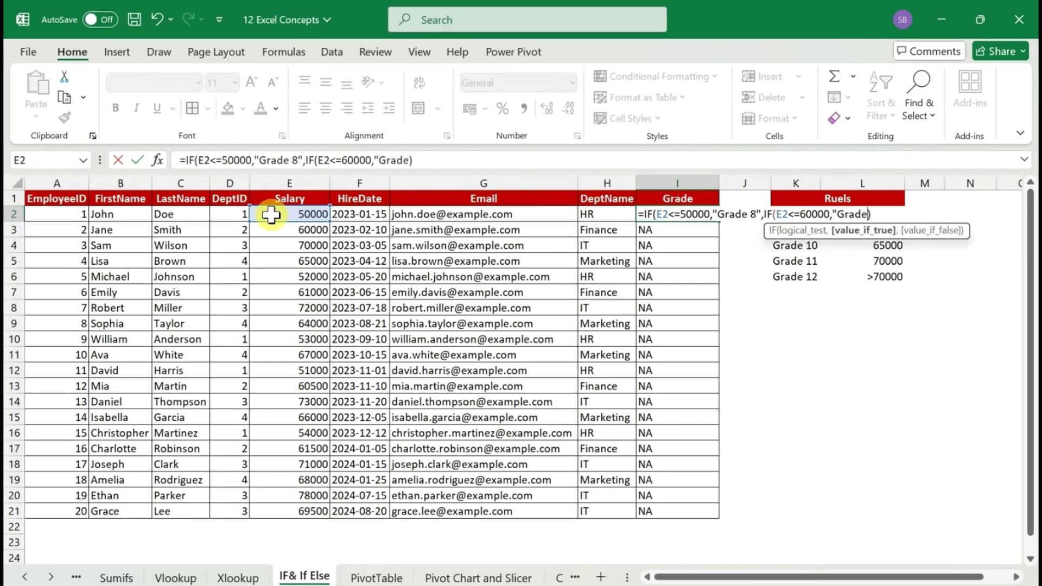
text( 9",")
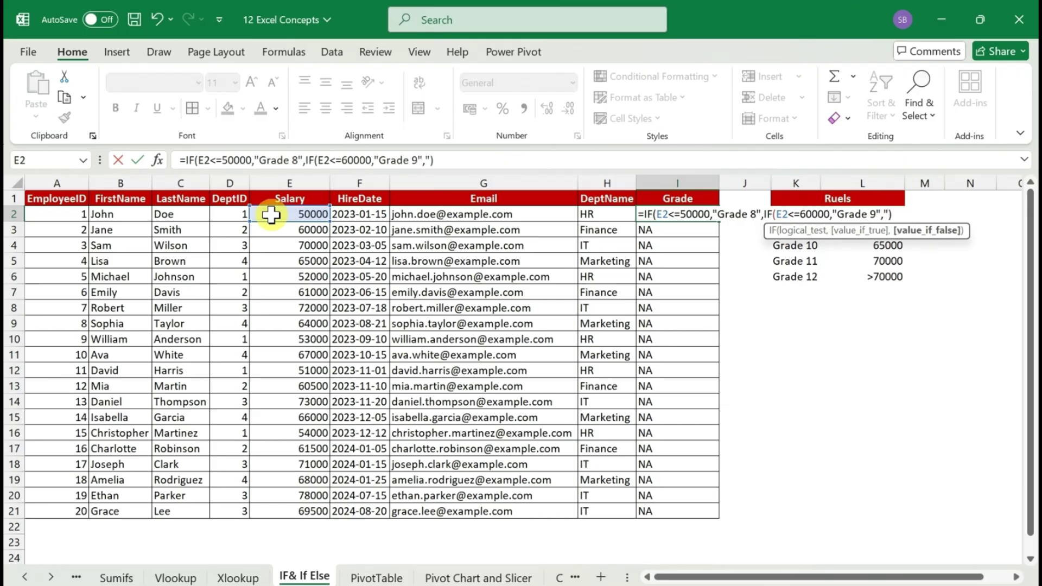
text(NA"))
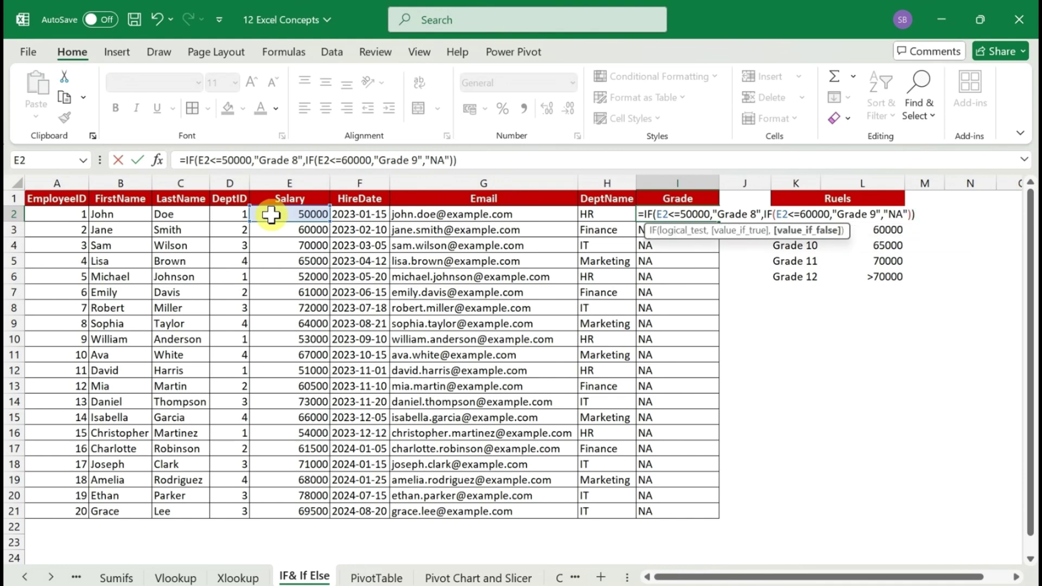
key(Return)
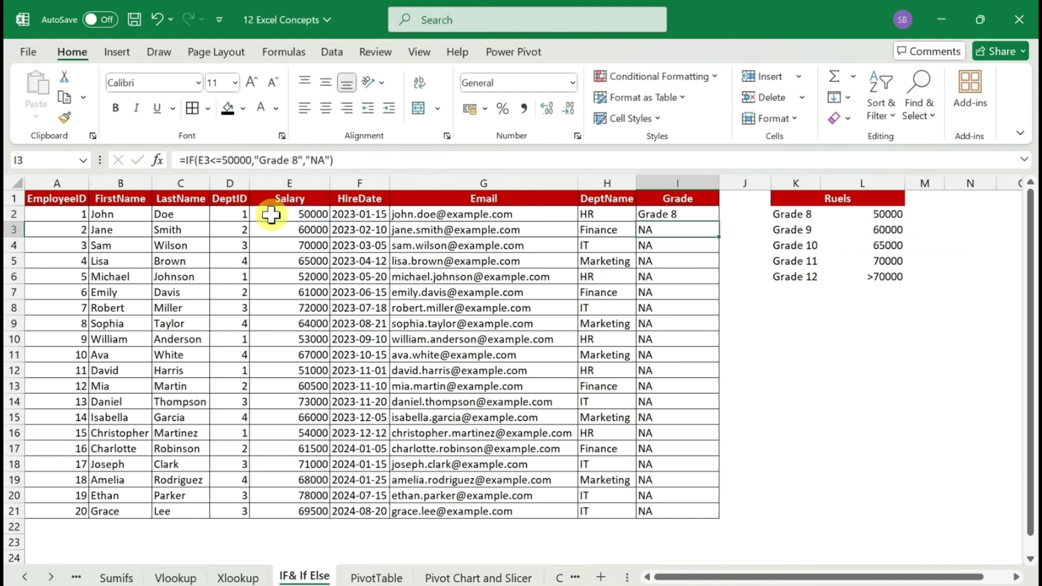
key(Up)
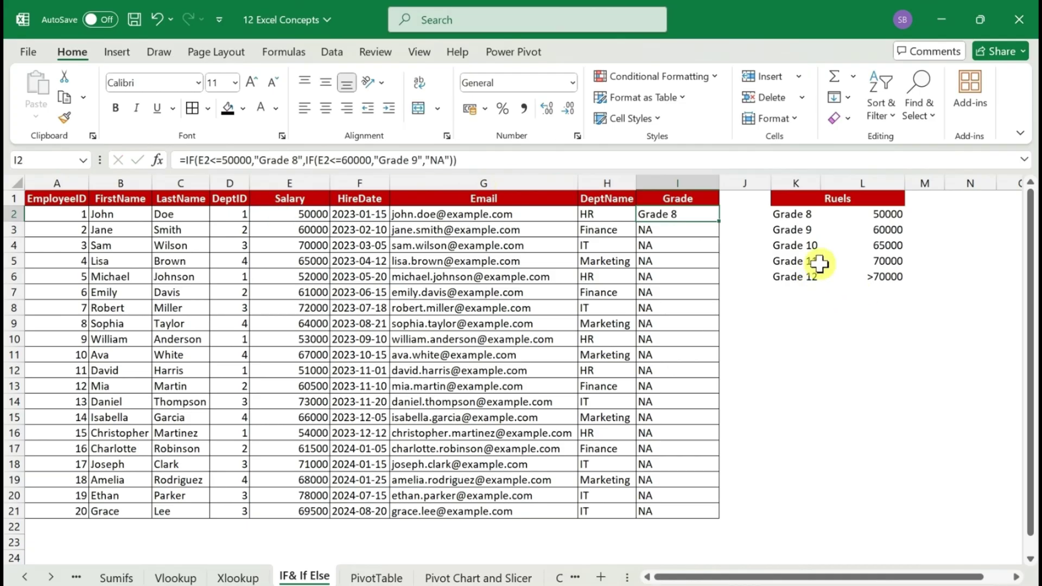
double_click(720, 222)
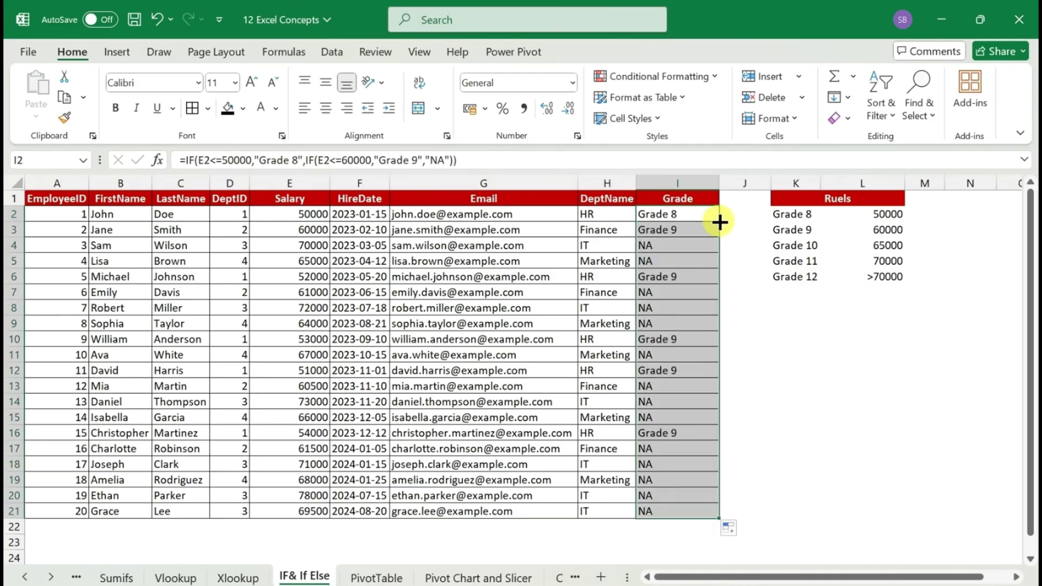
Check the filled Grade results in I3 and I16, comparing row 16's grade with the other values in its row.
click(674, 228)
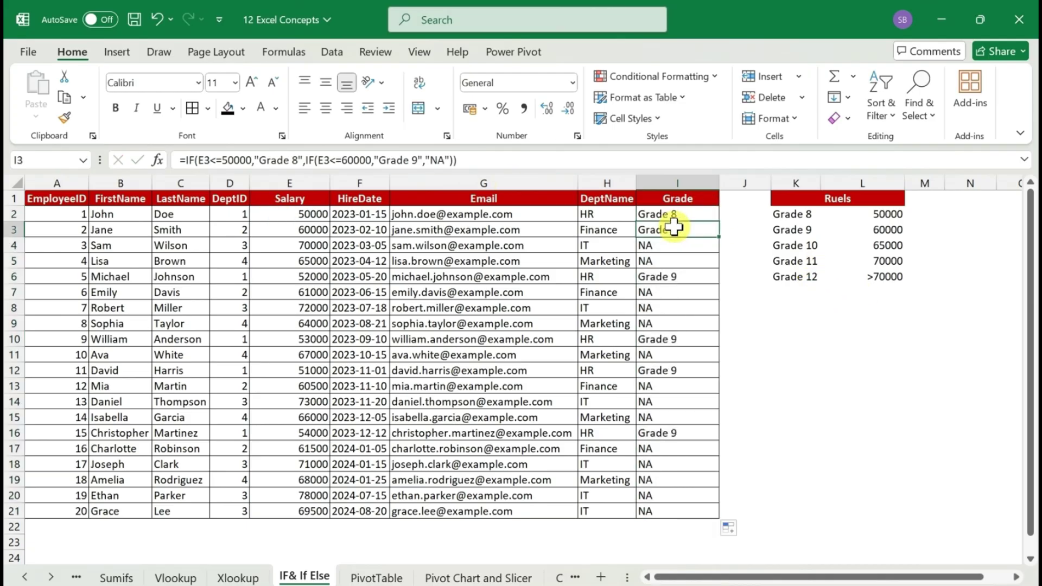
click(675, 434)
key(Left)
key(Left)
key(Left)
key(Left)
key(Left)
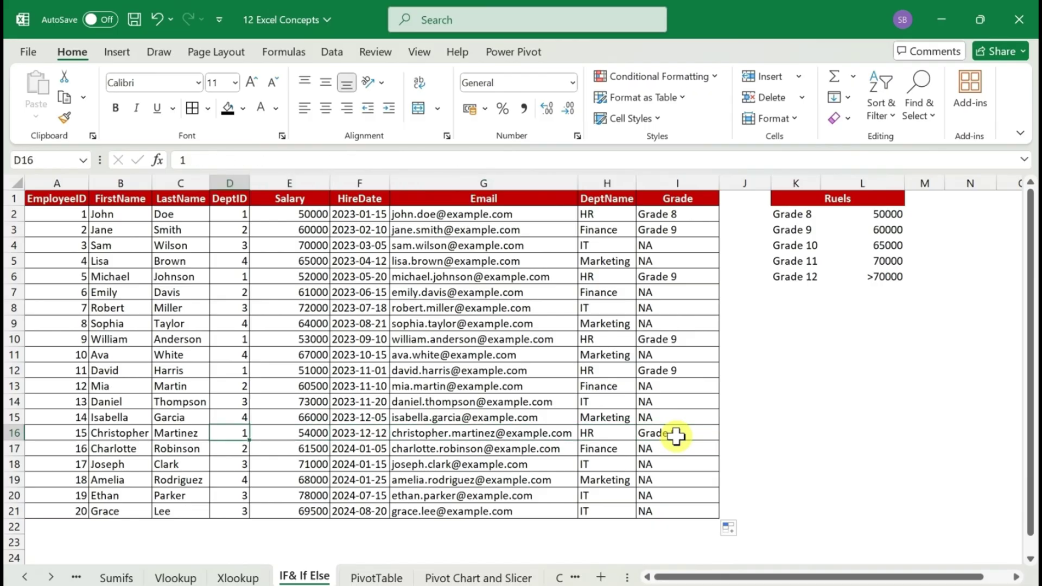
key(Right)
key(Right)
key(Right)
key(Right)
key(Right)
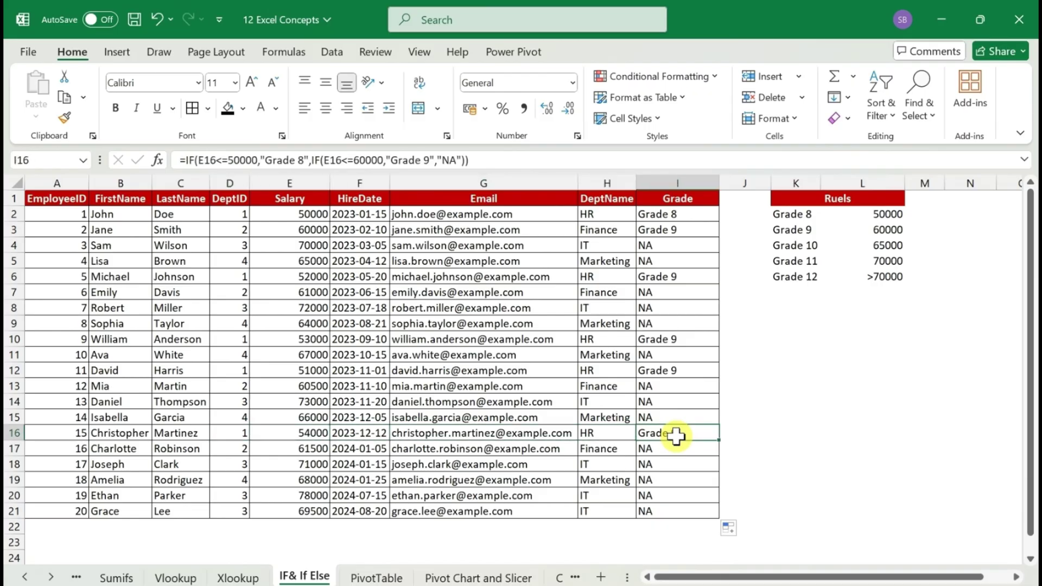
Remove the "NA" false value from the nested IF formula in I2, keeping the comma and closing parentheses.
click(686, 212)
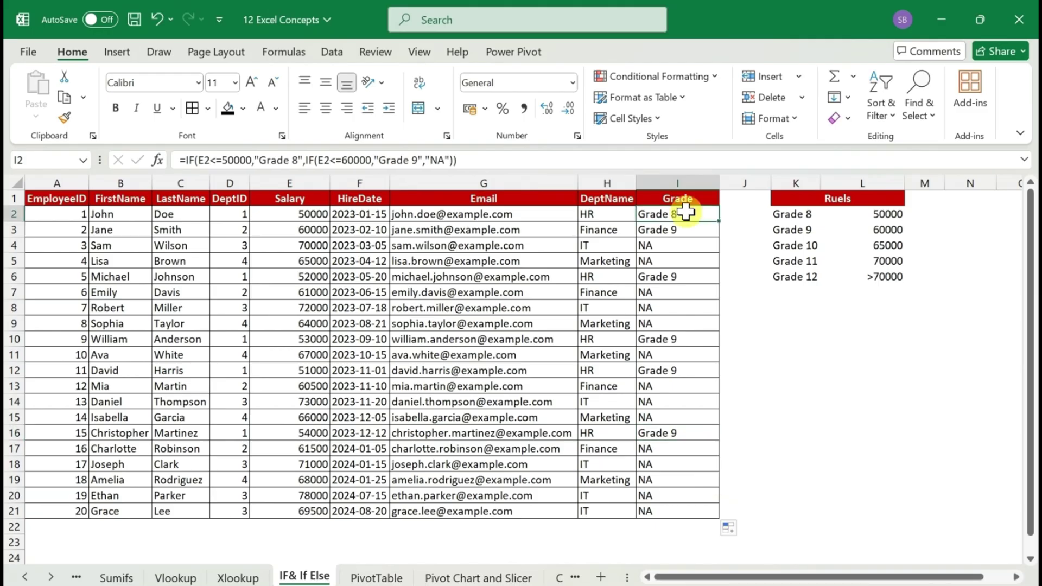
double_click(686, 212)
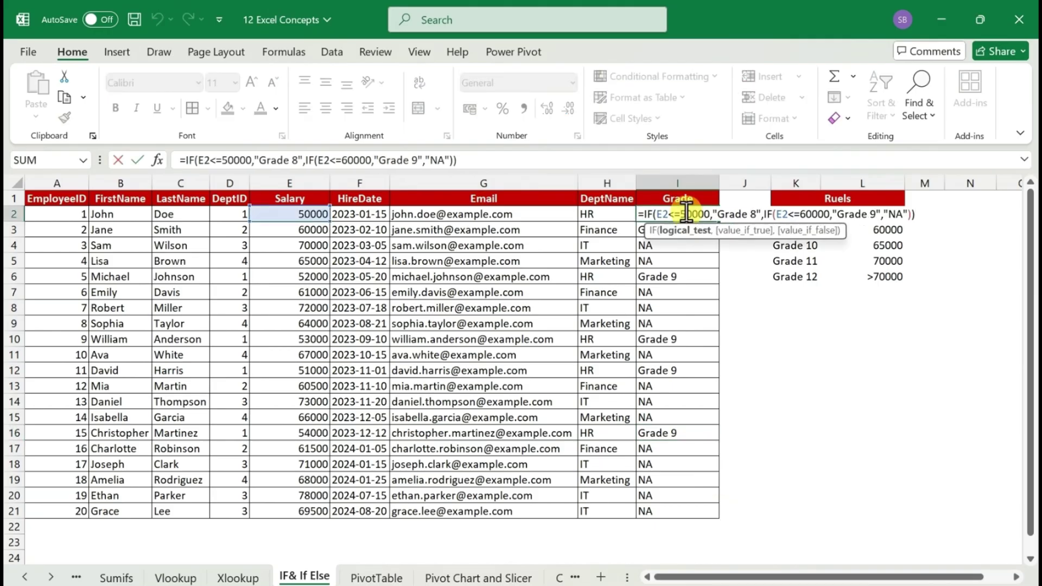
click(901, 219)
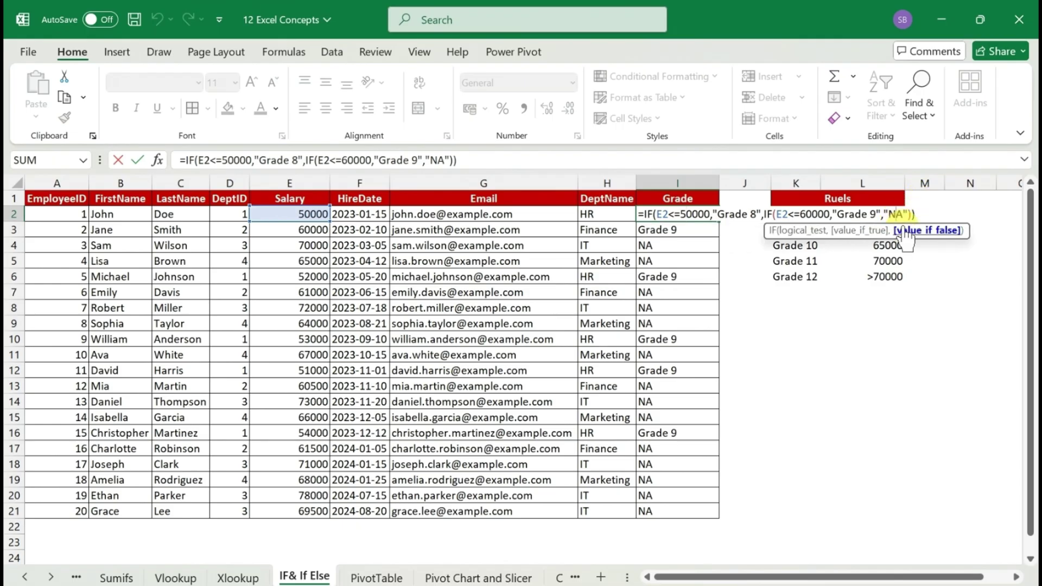
key(BackSpace)
key(BackSpace)
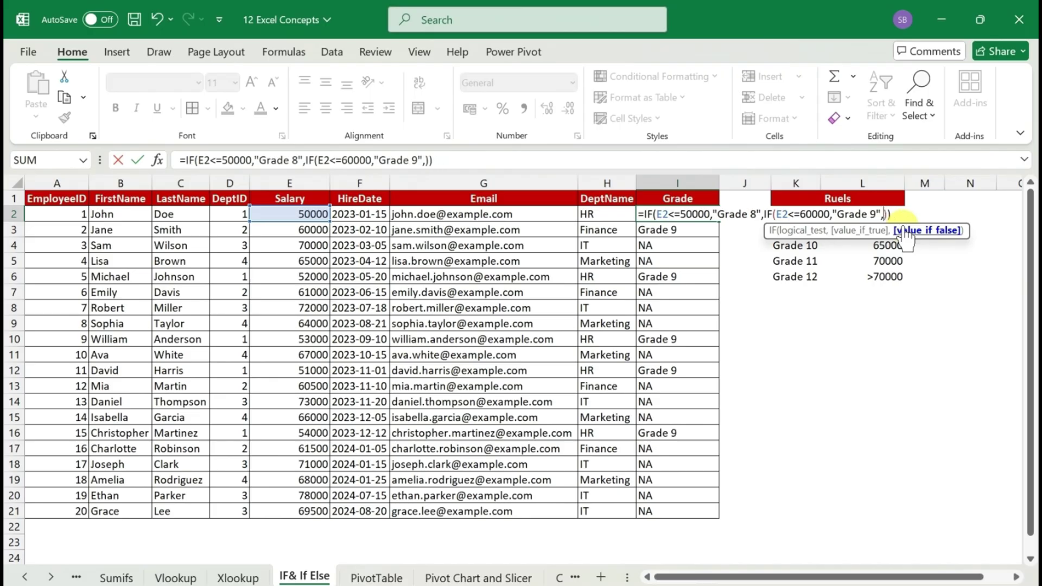
Nest a third IF in I2's formula that tests E2<=65000 and returns "Grade 10" if true.
text(IF()
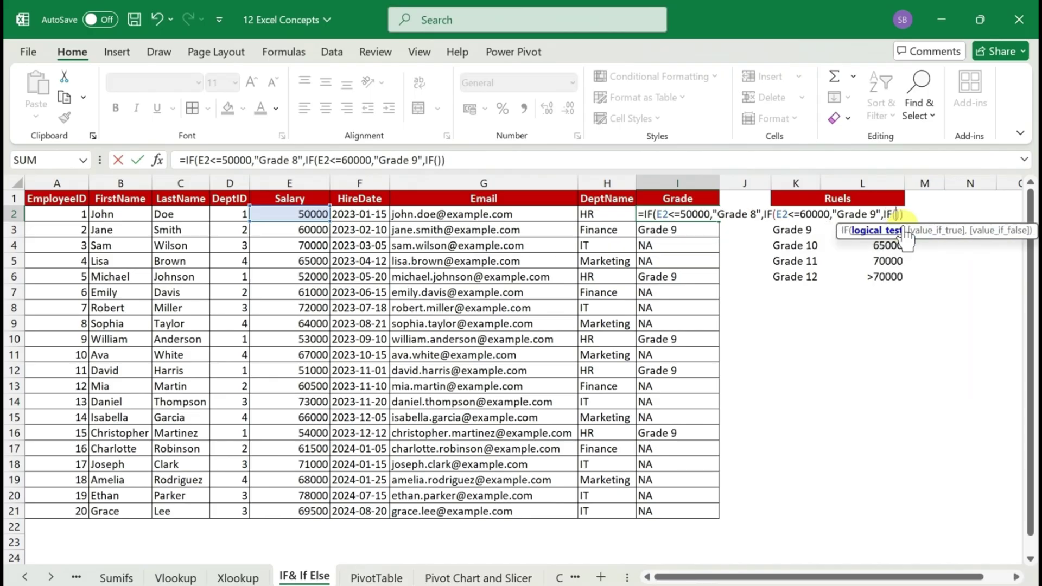
click(287, 215)
text(<=)
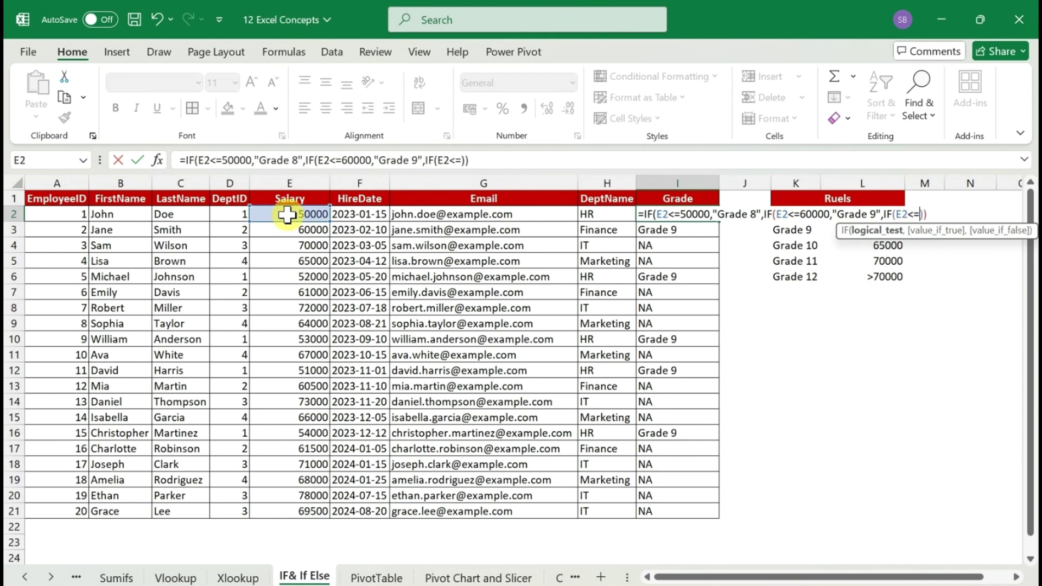
text(65000)
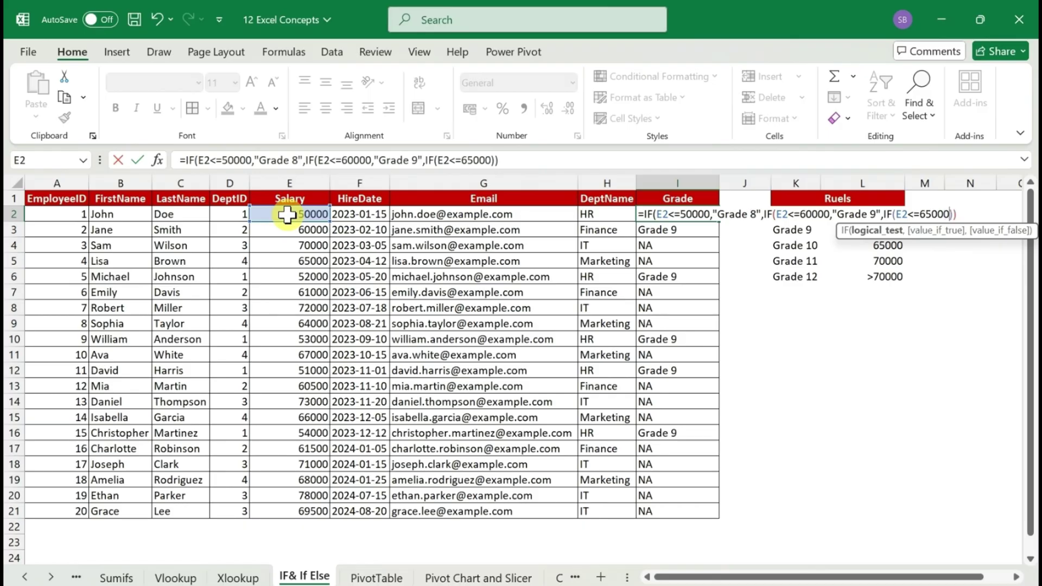
text(,"Grade )
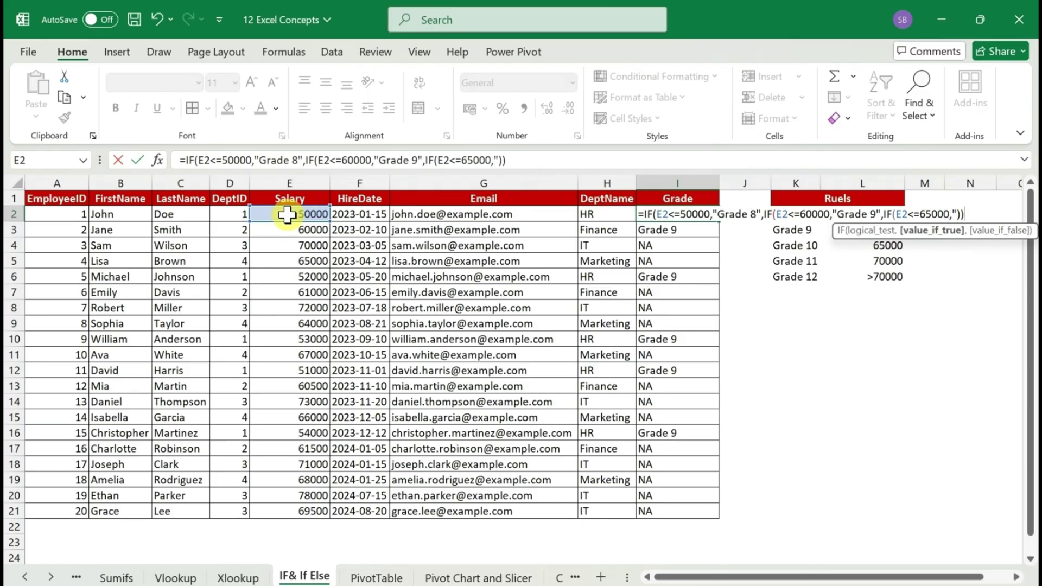
text(10)
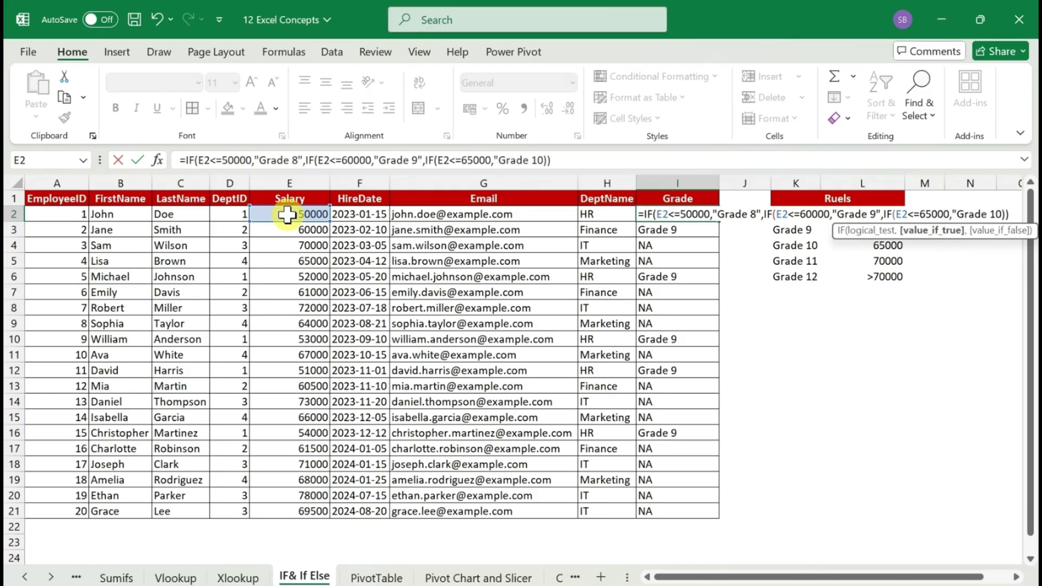
text(",)
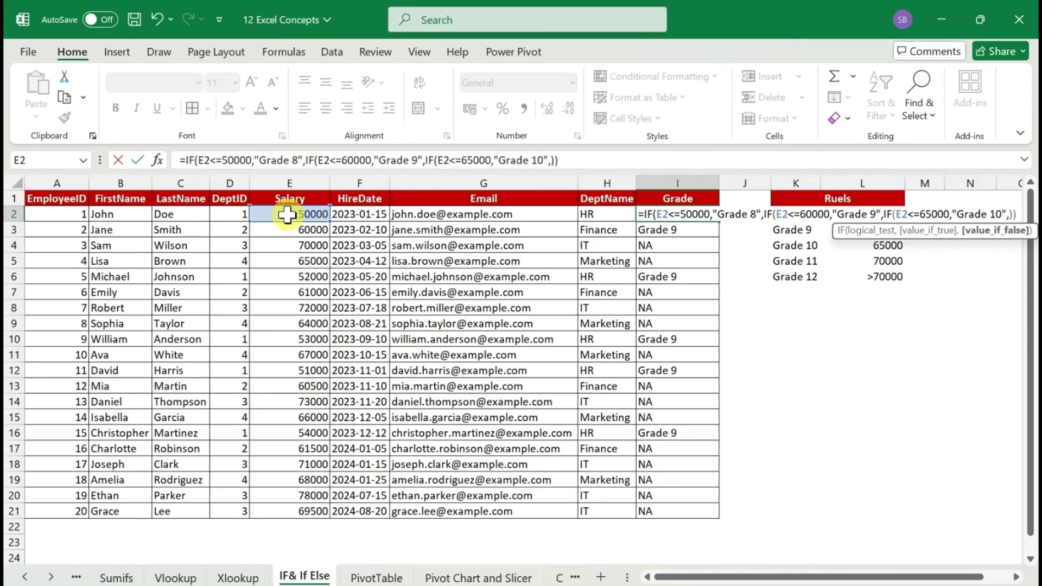
Nest a fourth IF in I2's formula that tests E2<=70000 and returns "Grade 11" if true, expanding the formula bar for editing.
text(IF()
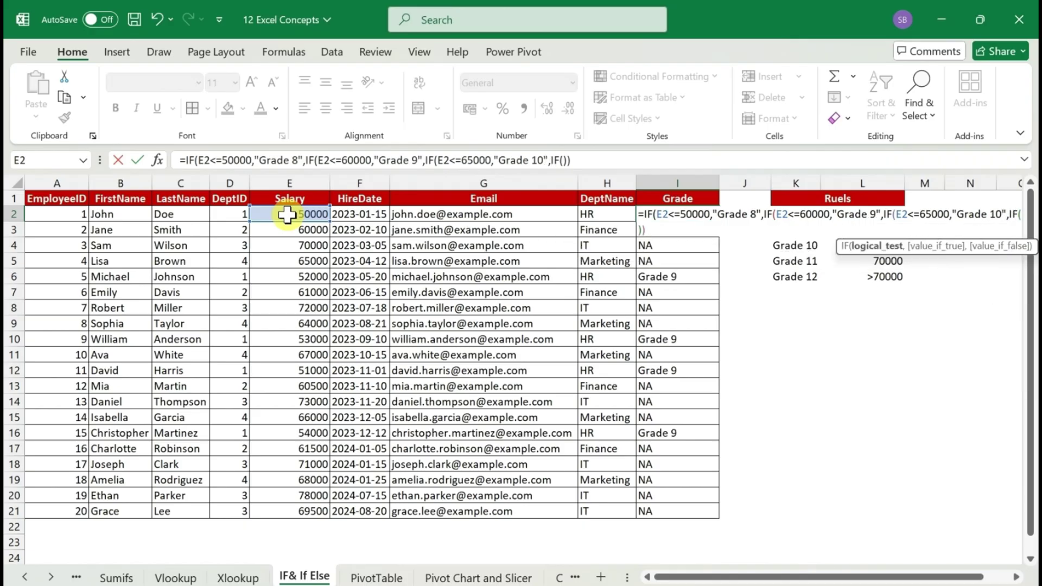
click(287, 216)
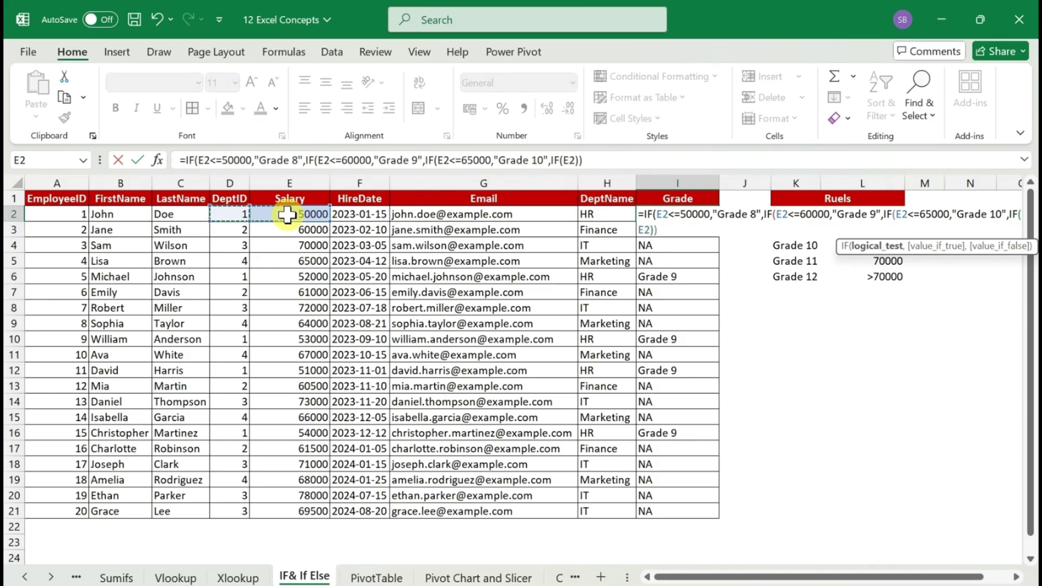
text(<=)
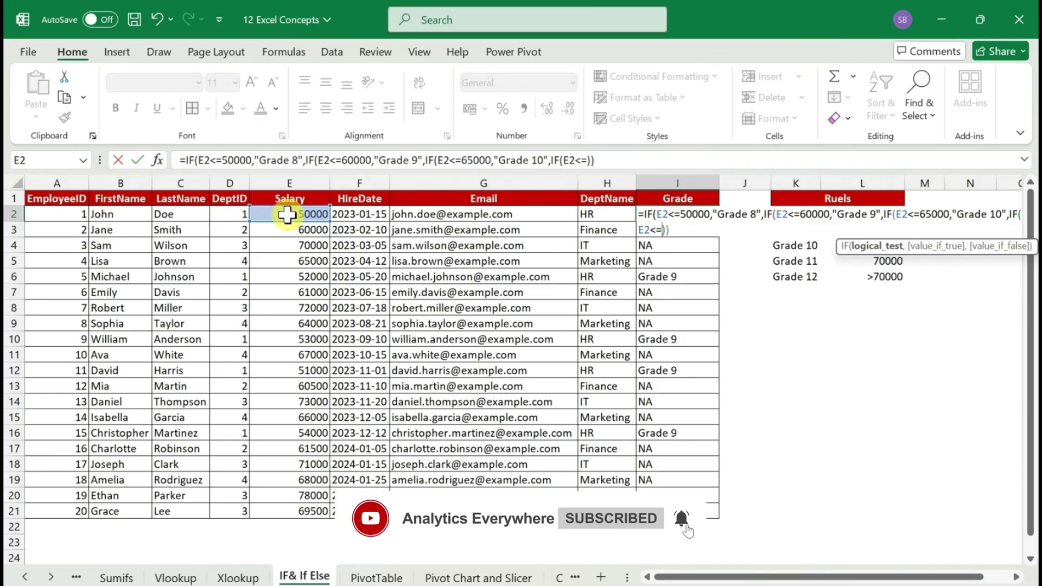
click(1024, 159)
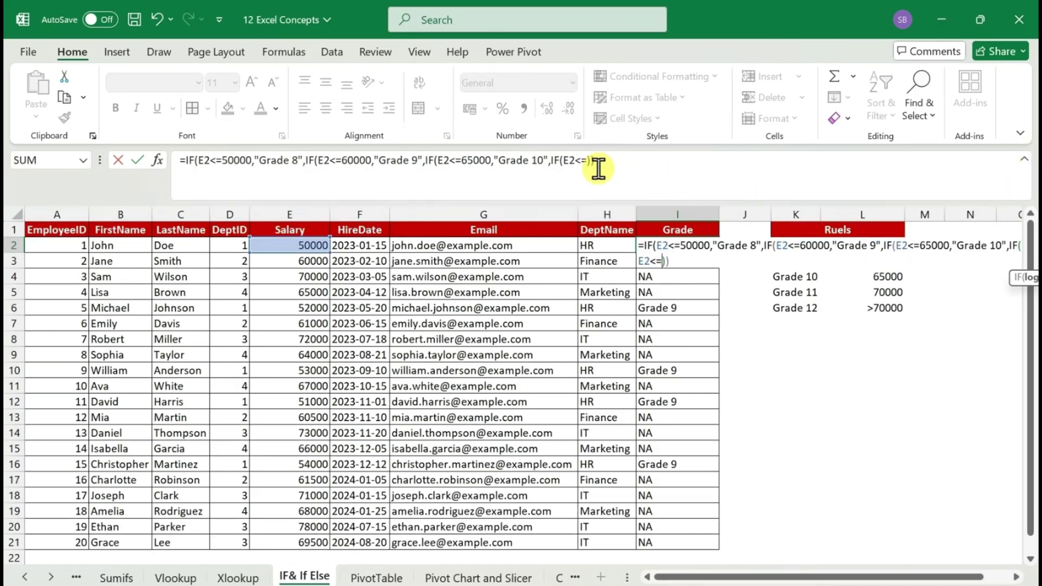
click(626, 160)
key(Left)
key(Left)
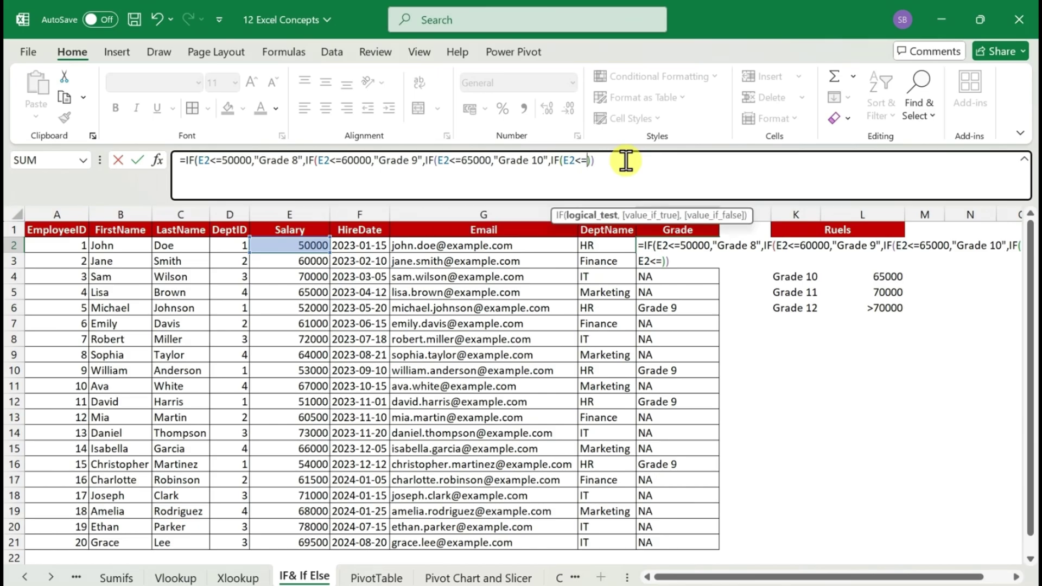
text(70000)
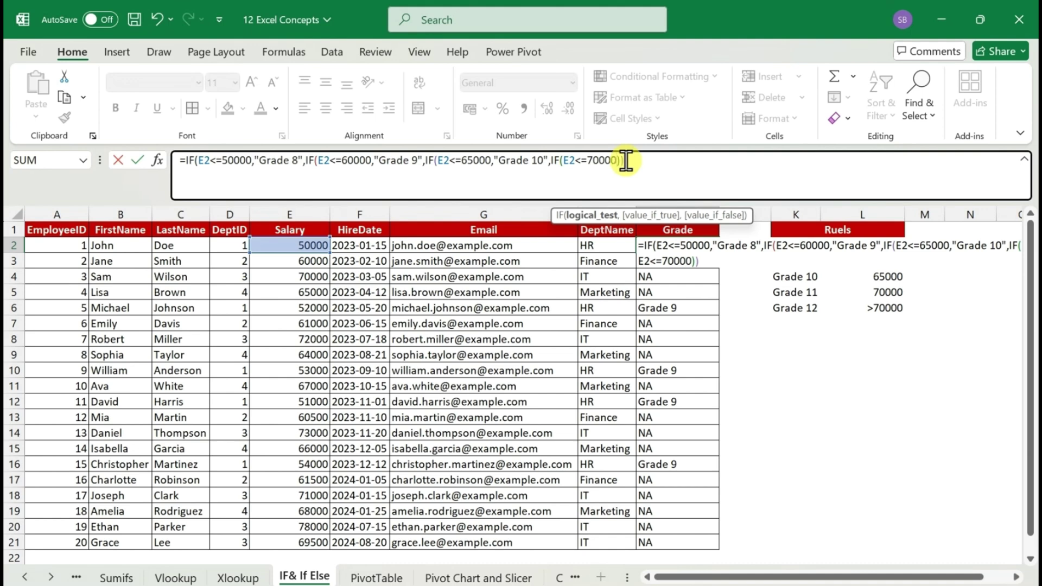
text(,)
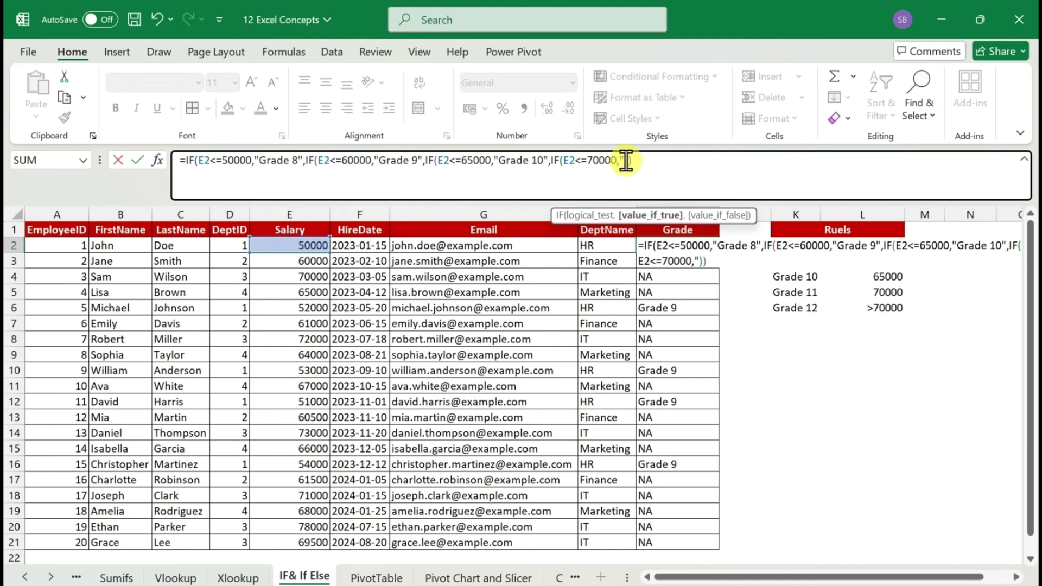
text("Grade 11)
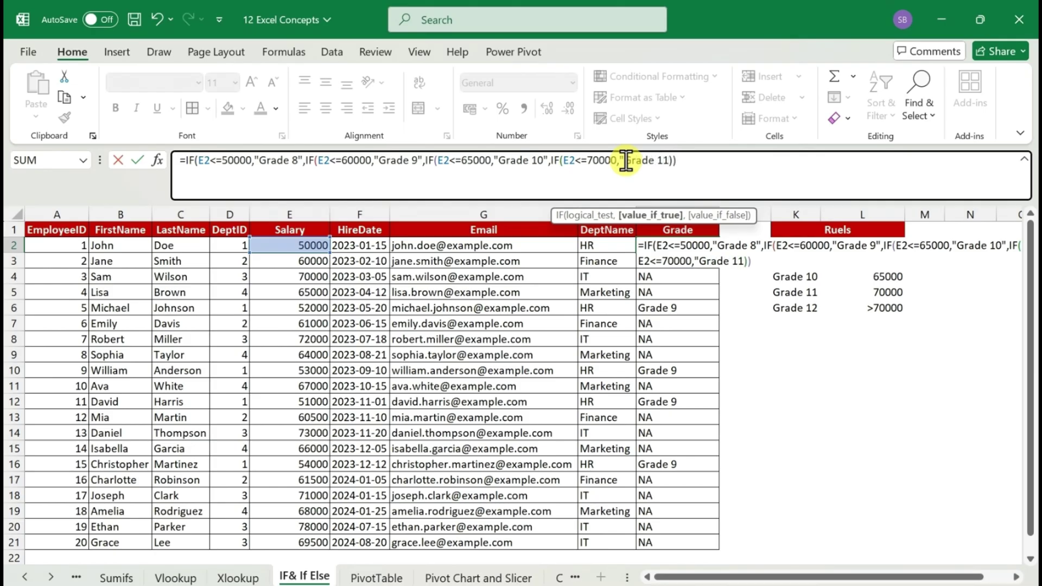
text(")
key(Right)
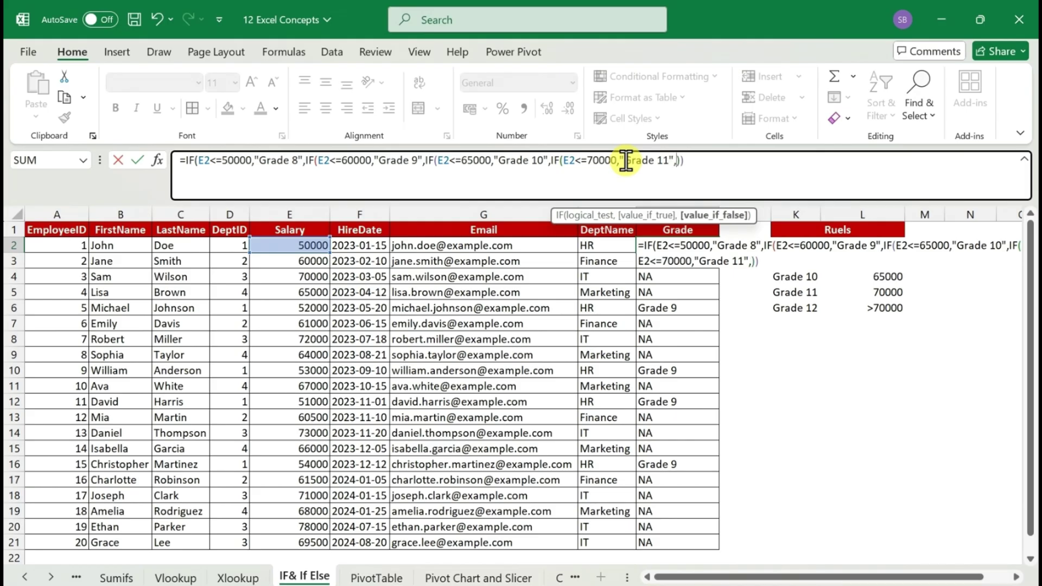
Set "Grade 12" as the innermost false value in I2, close all the nested IFs and commit the formula.
text("Grade 12)
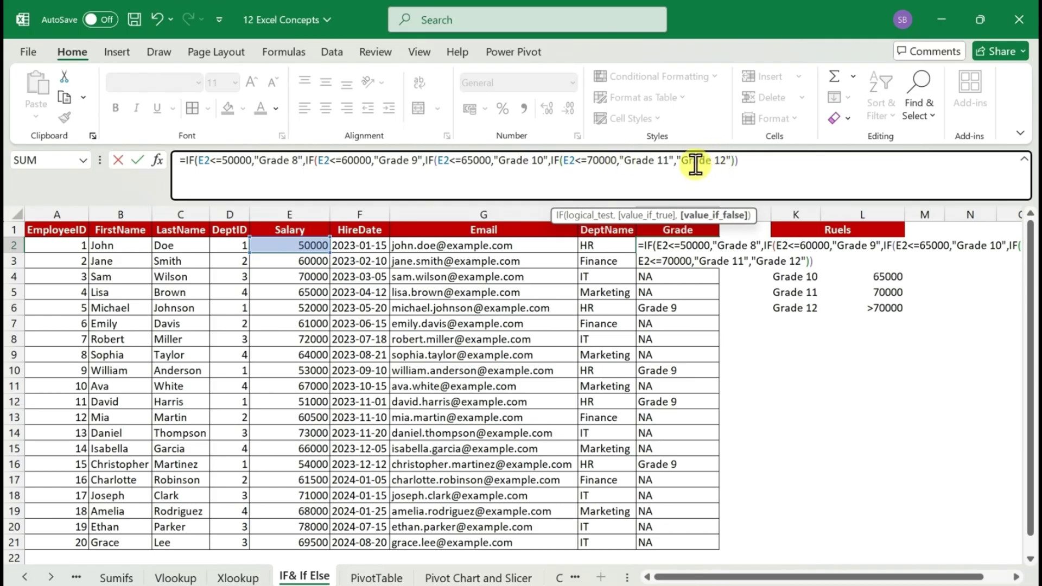
text()))
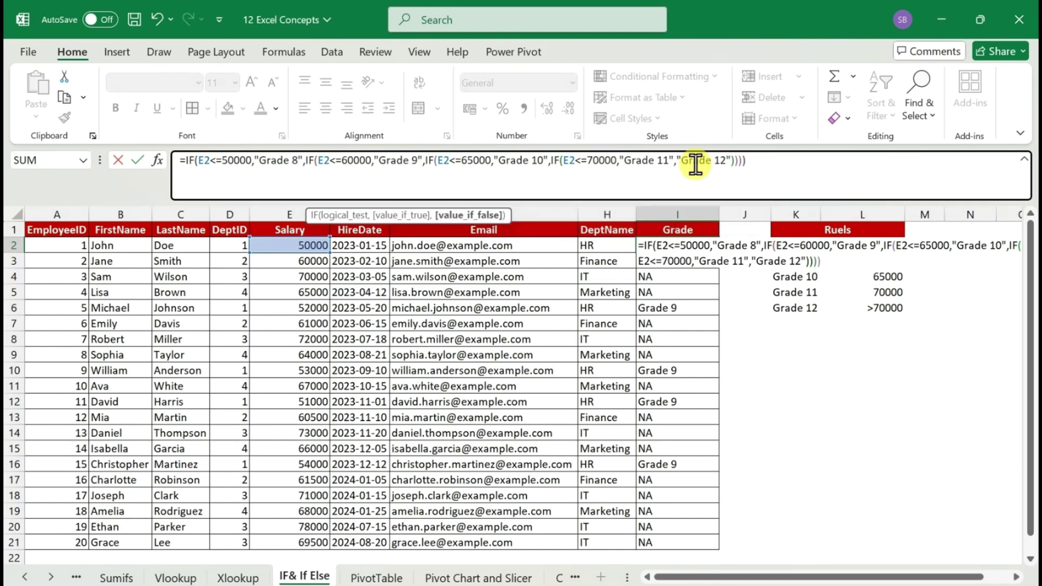
text())
key(Return)
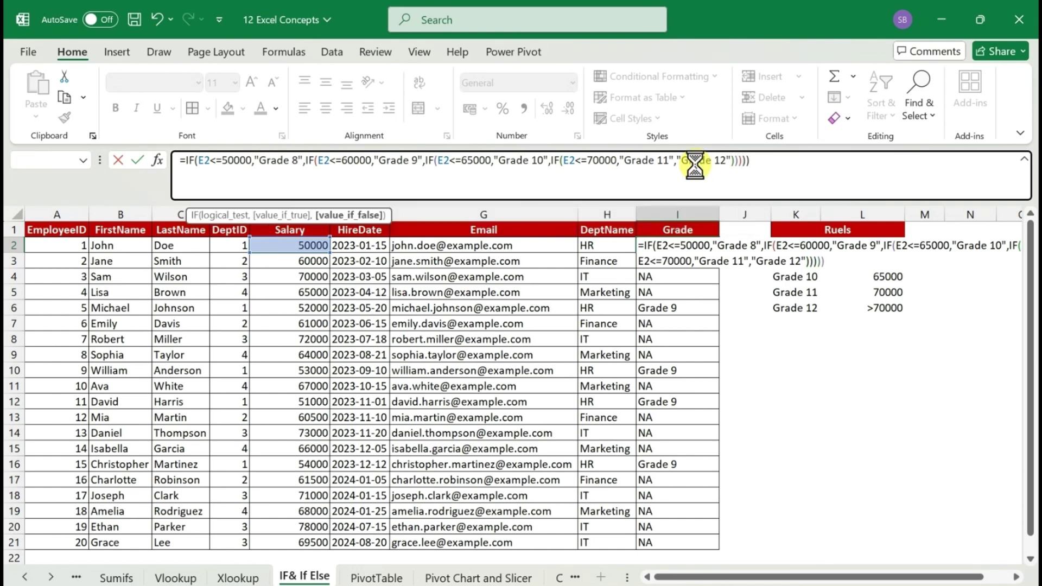
key(Return)
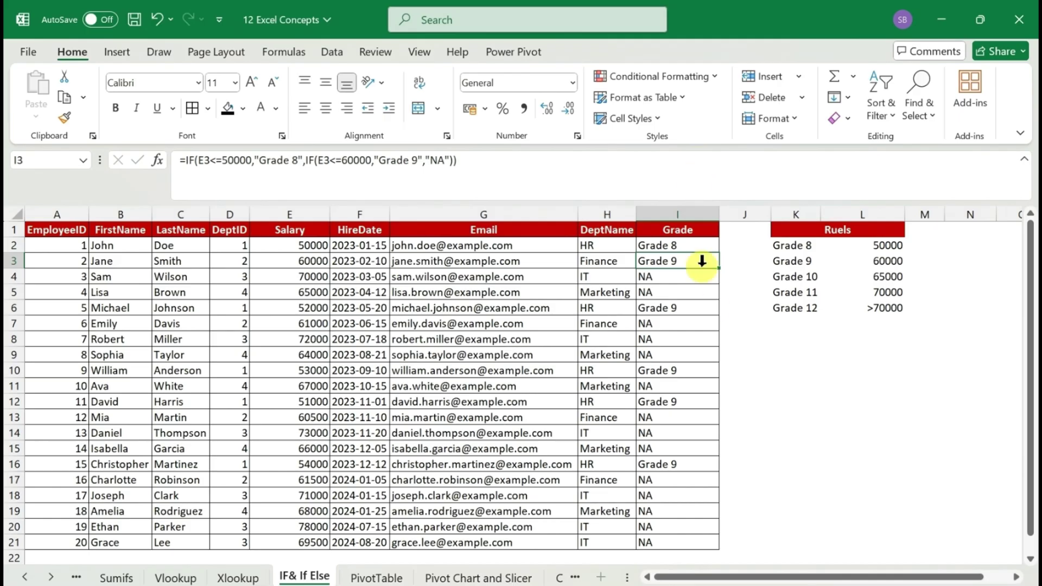
Fill the completed nested IF formula from I2 down to I21 and select I20 to check its result.
key(Up)
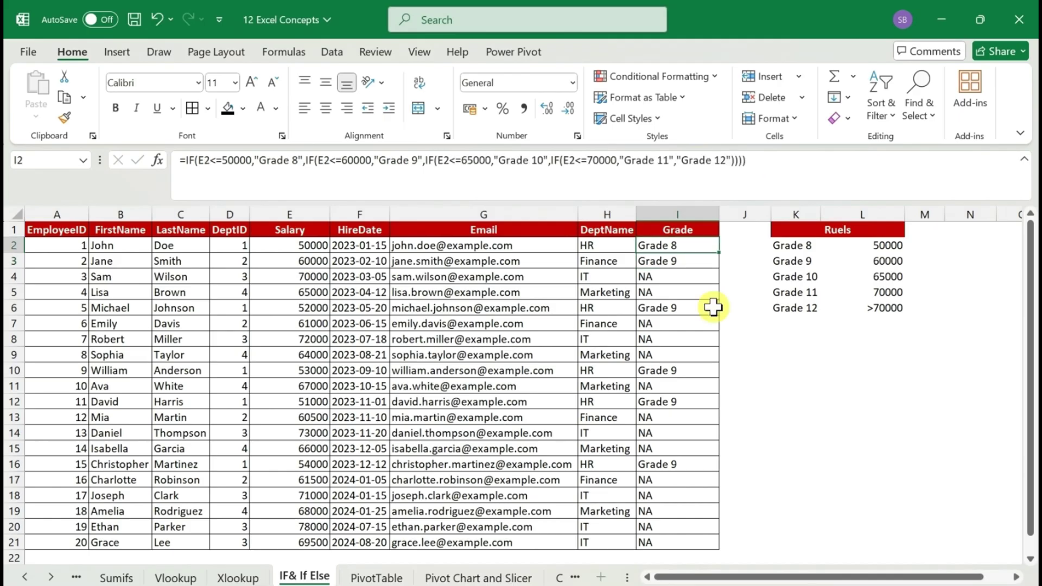
double_click(719, 249)
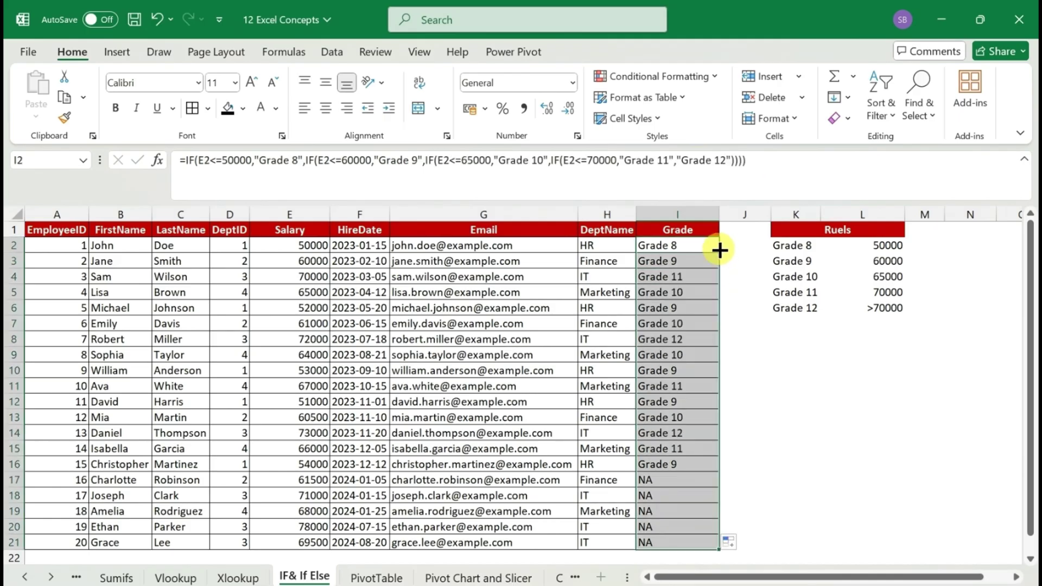
click(679, 529)
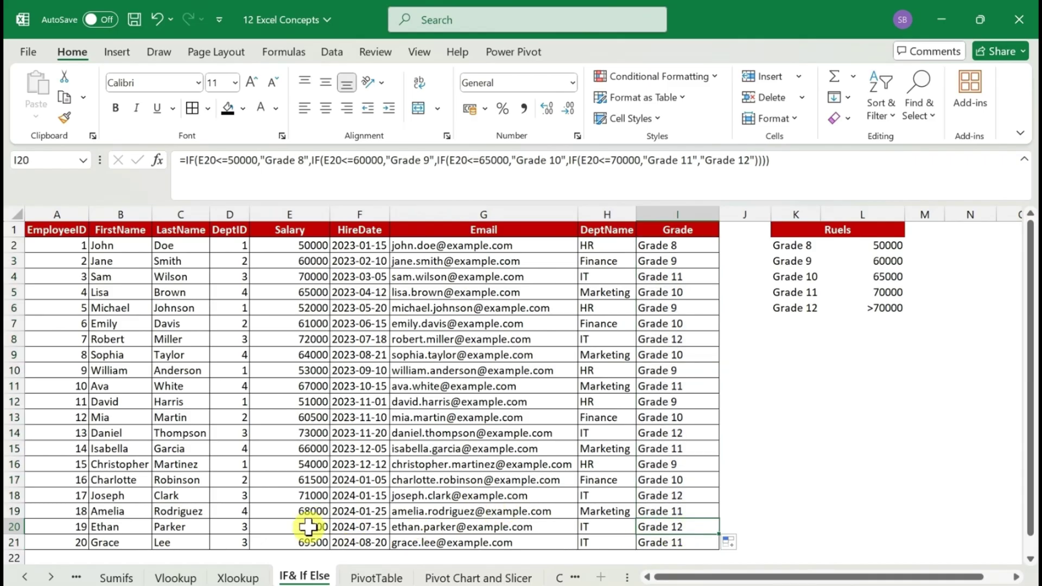